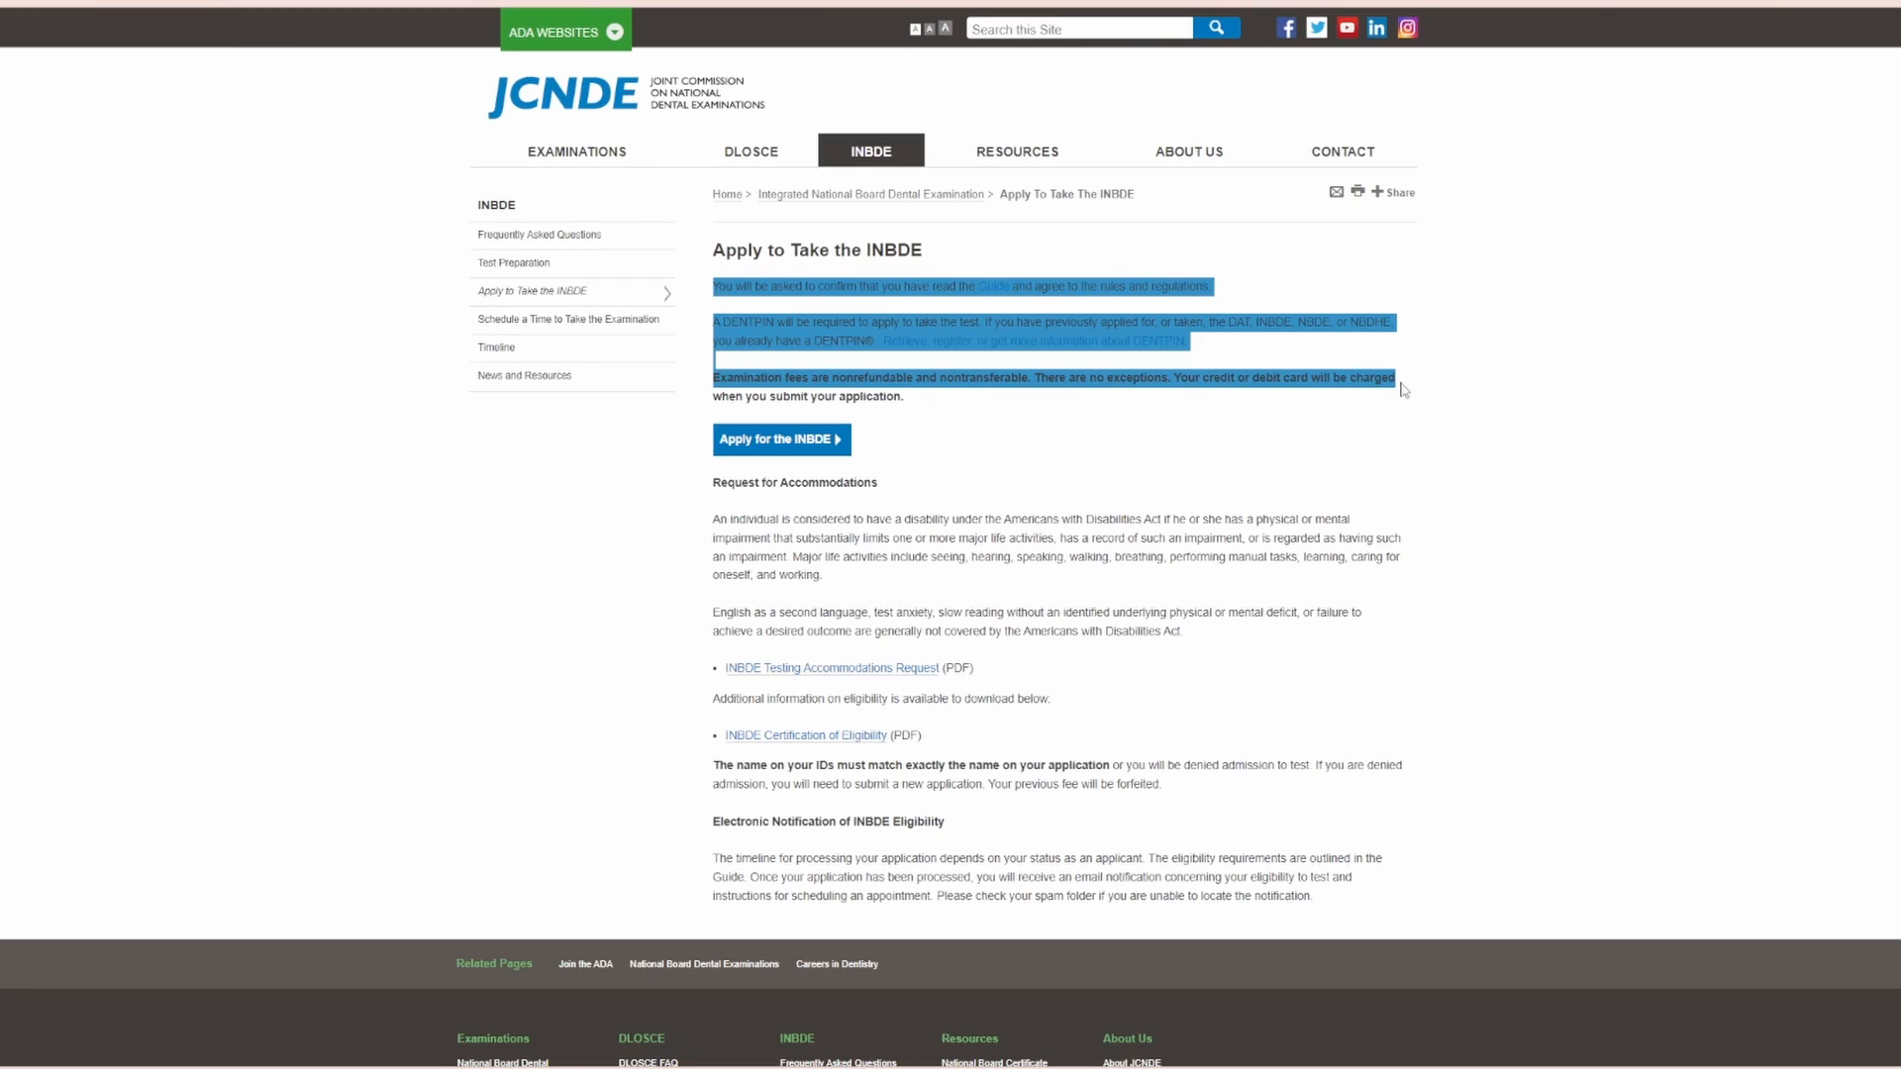
- Open the INBDE Certification of Eligibility form and read who it applies to, its submission requirements and the certification statement
click(1404, 394)
drag(713, 699, 1053, 713)
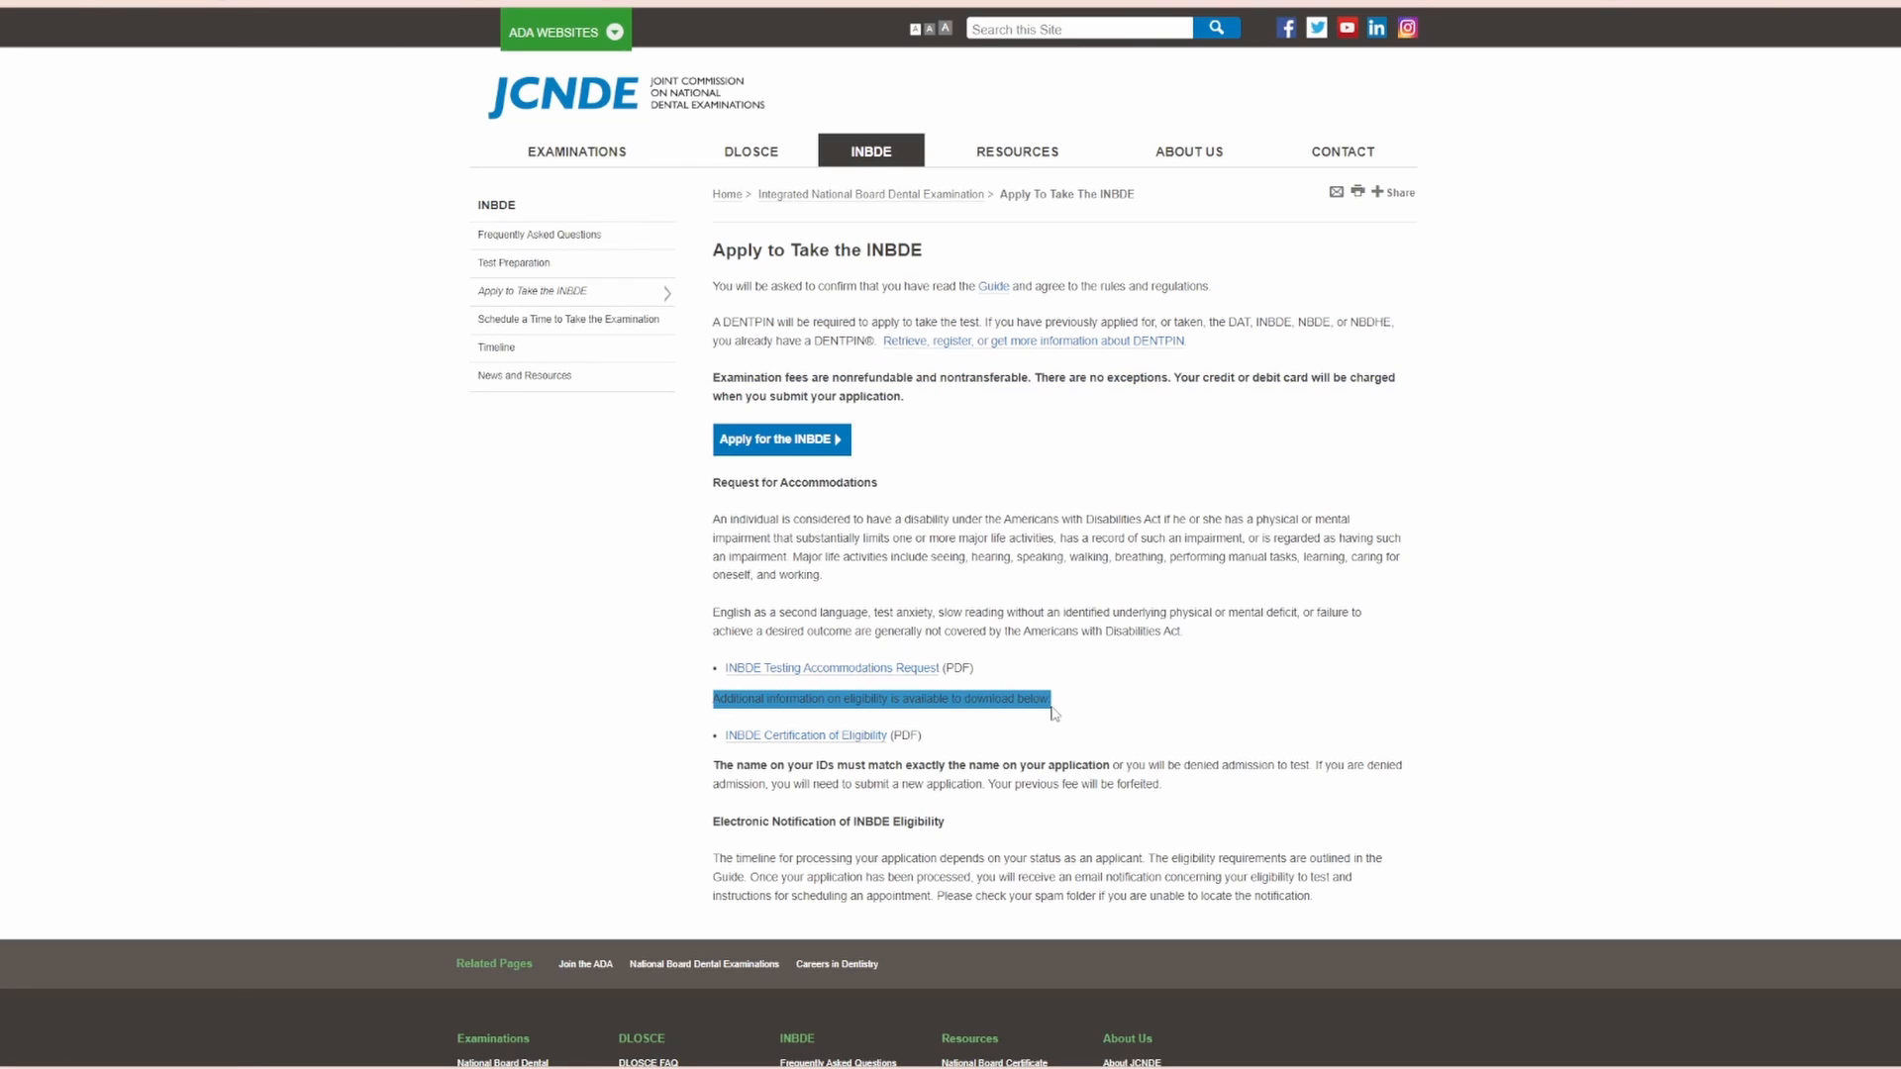
click(837, 738)
drag(829, 208, 1290, 236)
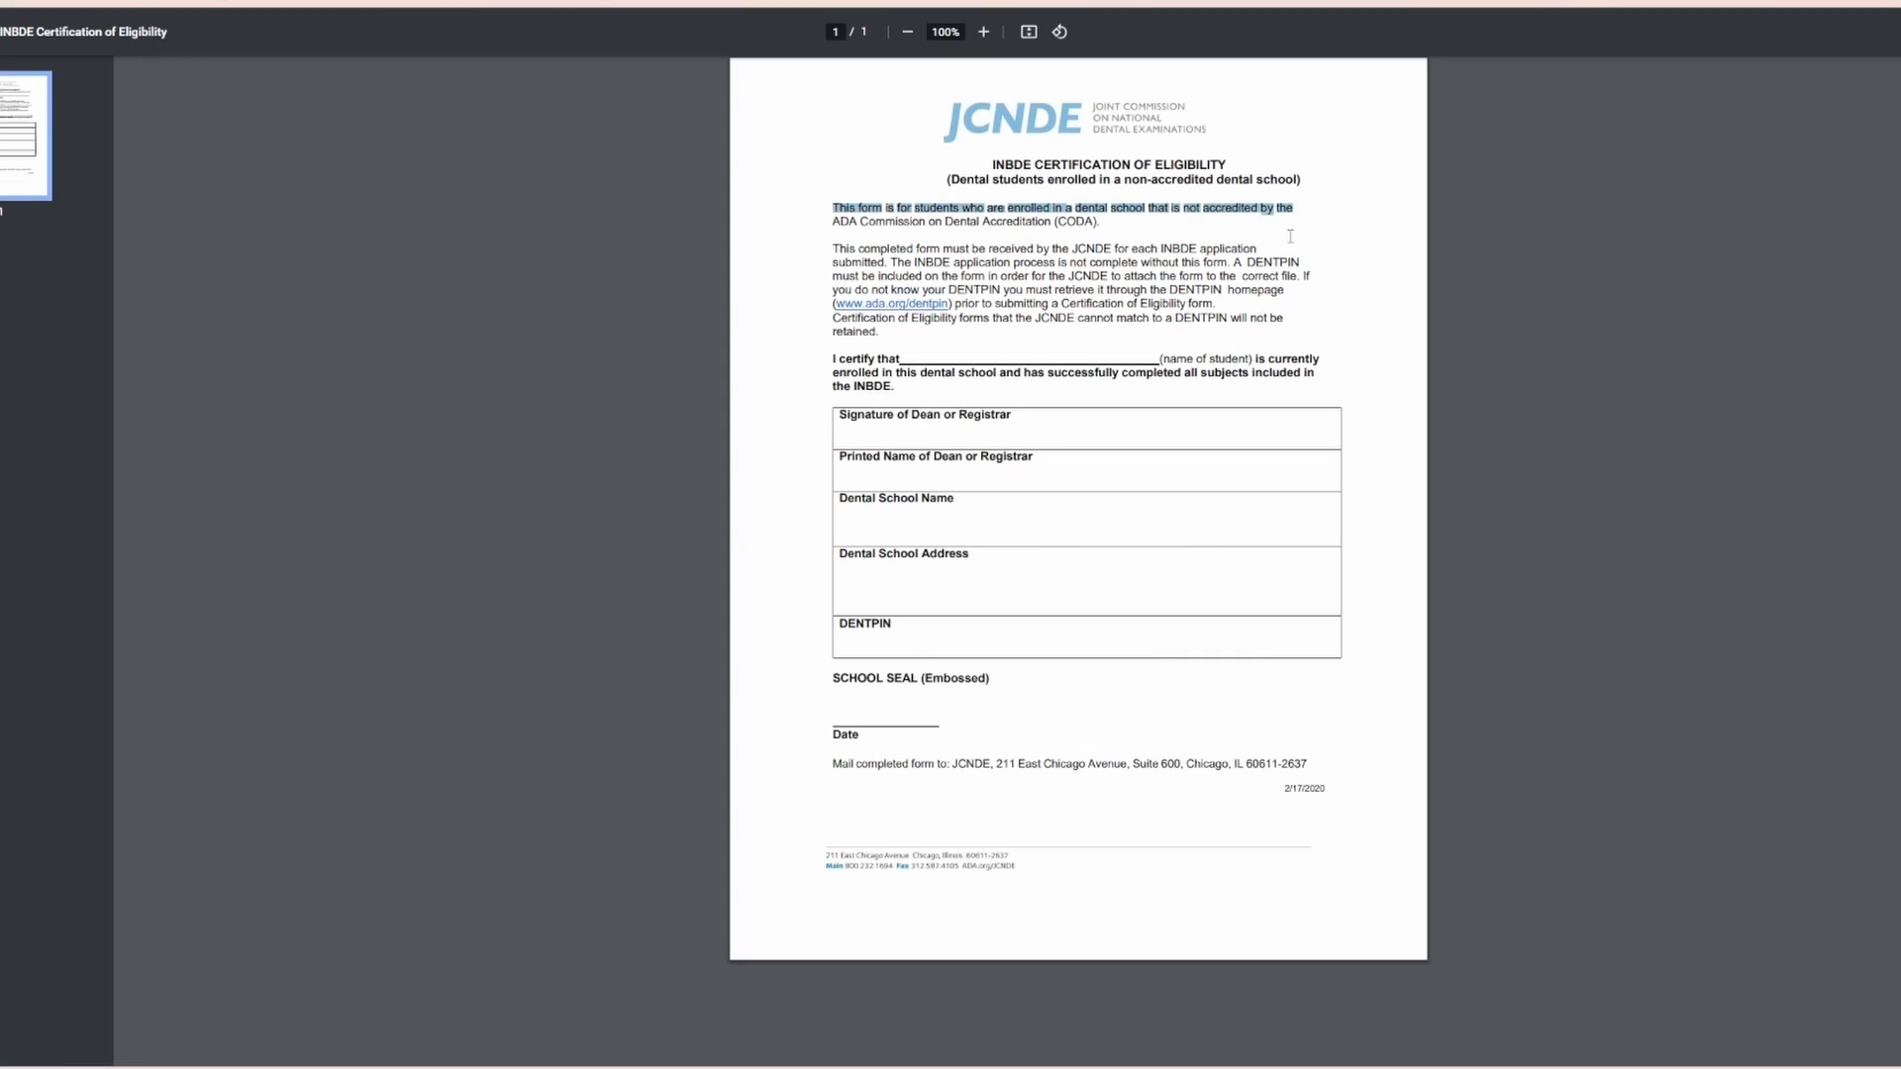
drag(833, 249, 1283, 381)
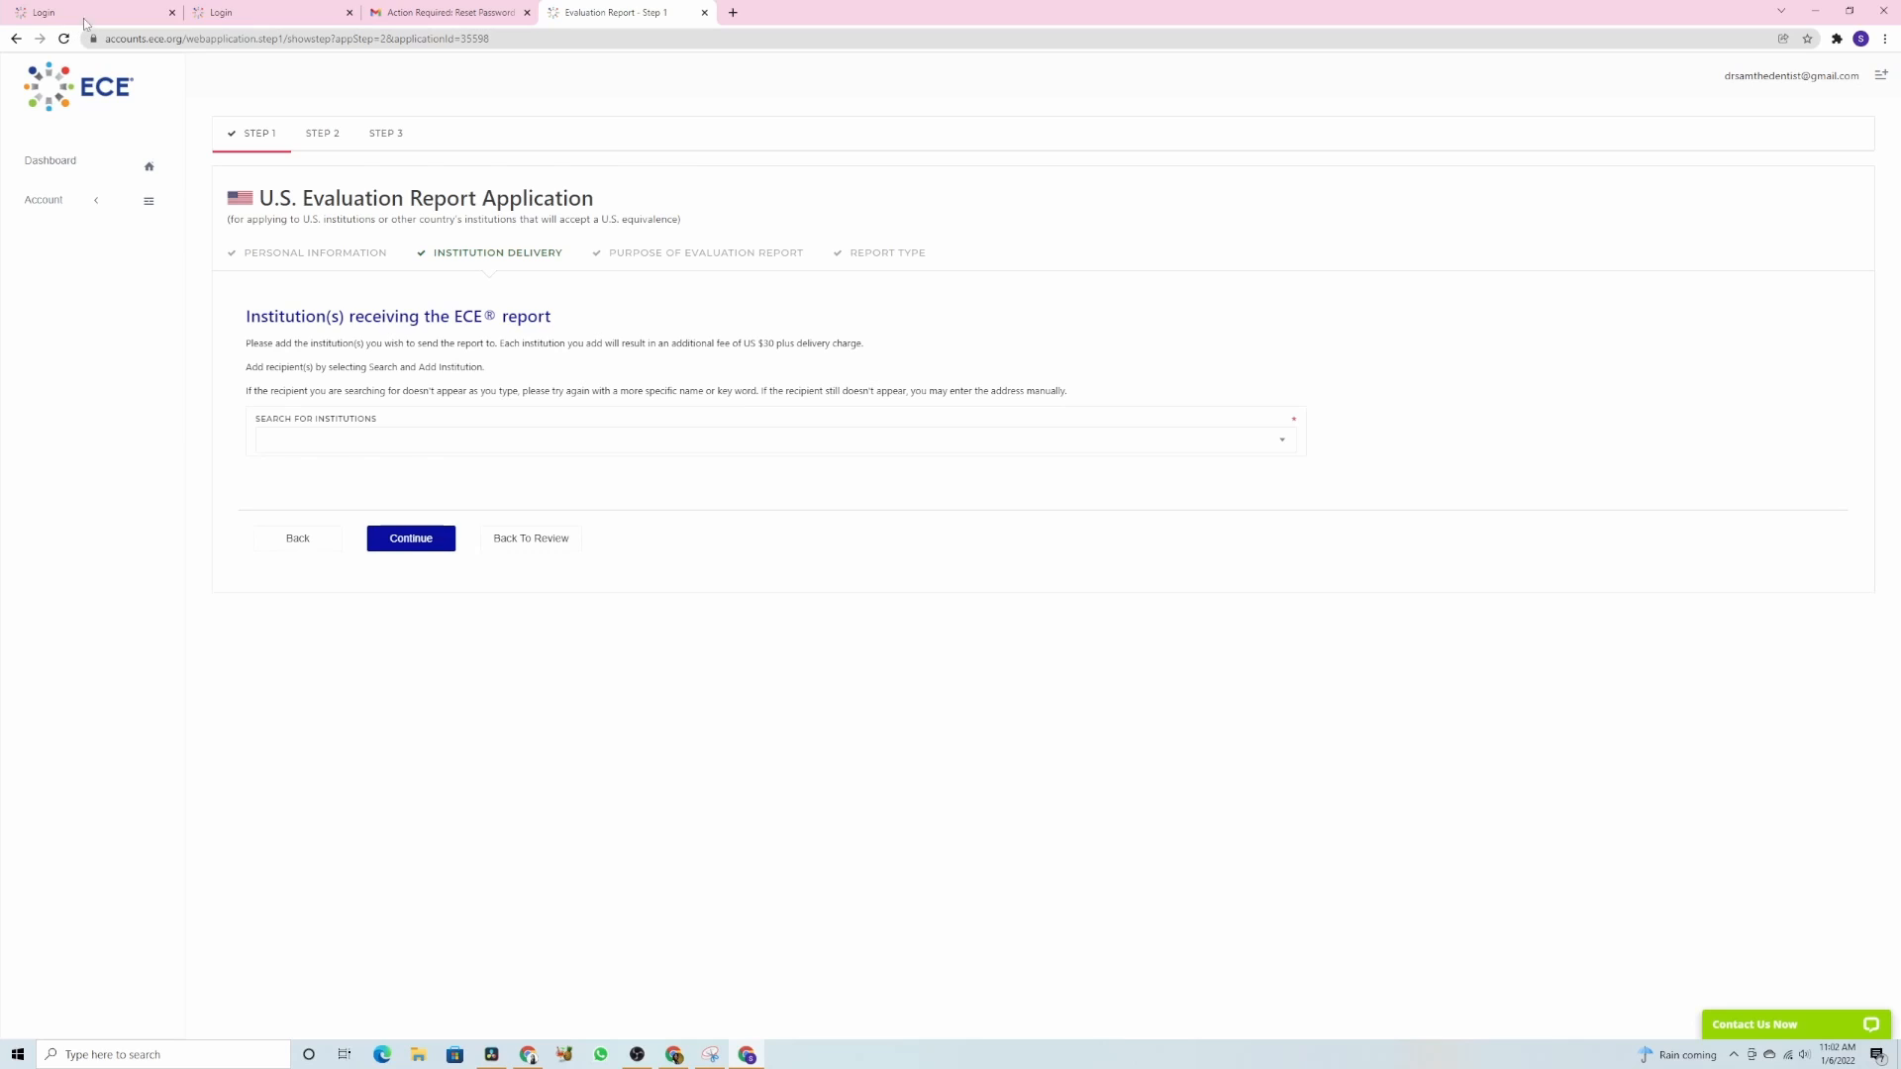
- Search for JCNDE, add Joint Commission on National Dental Examinations as the institution receiving the report, save its delivery and proceed to the report's purpose
click(264, 14)
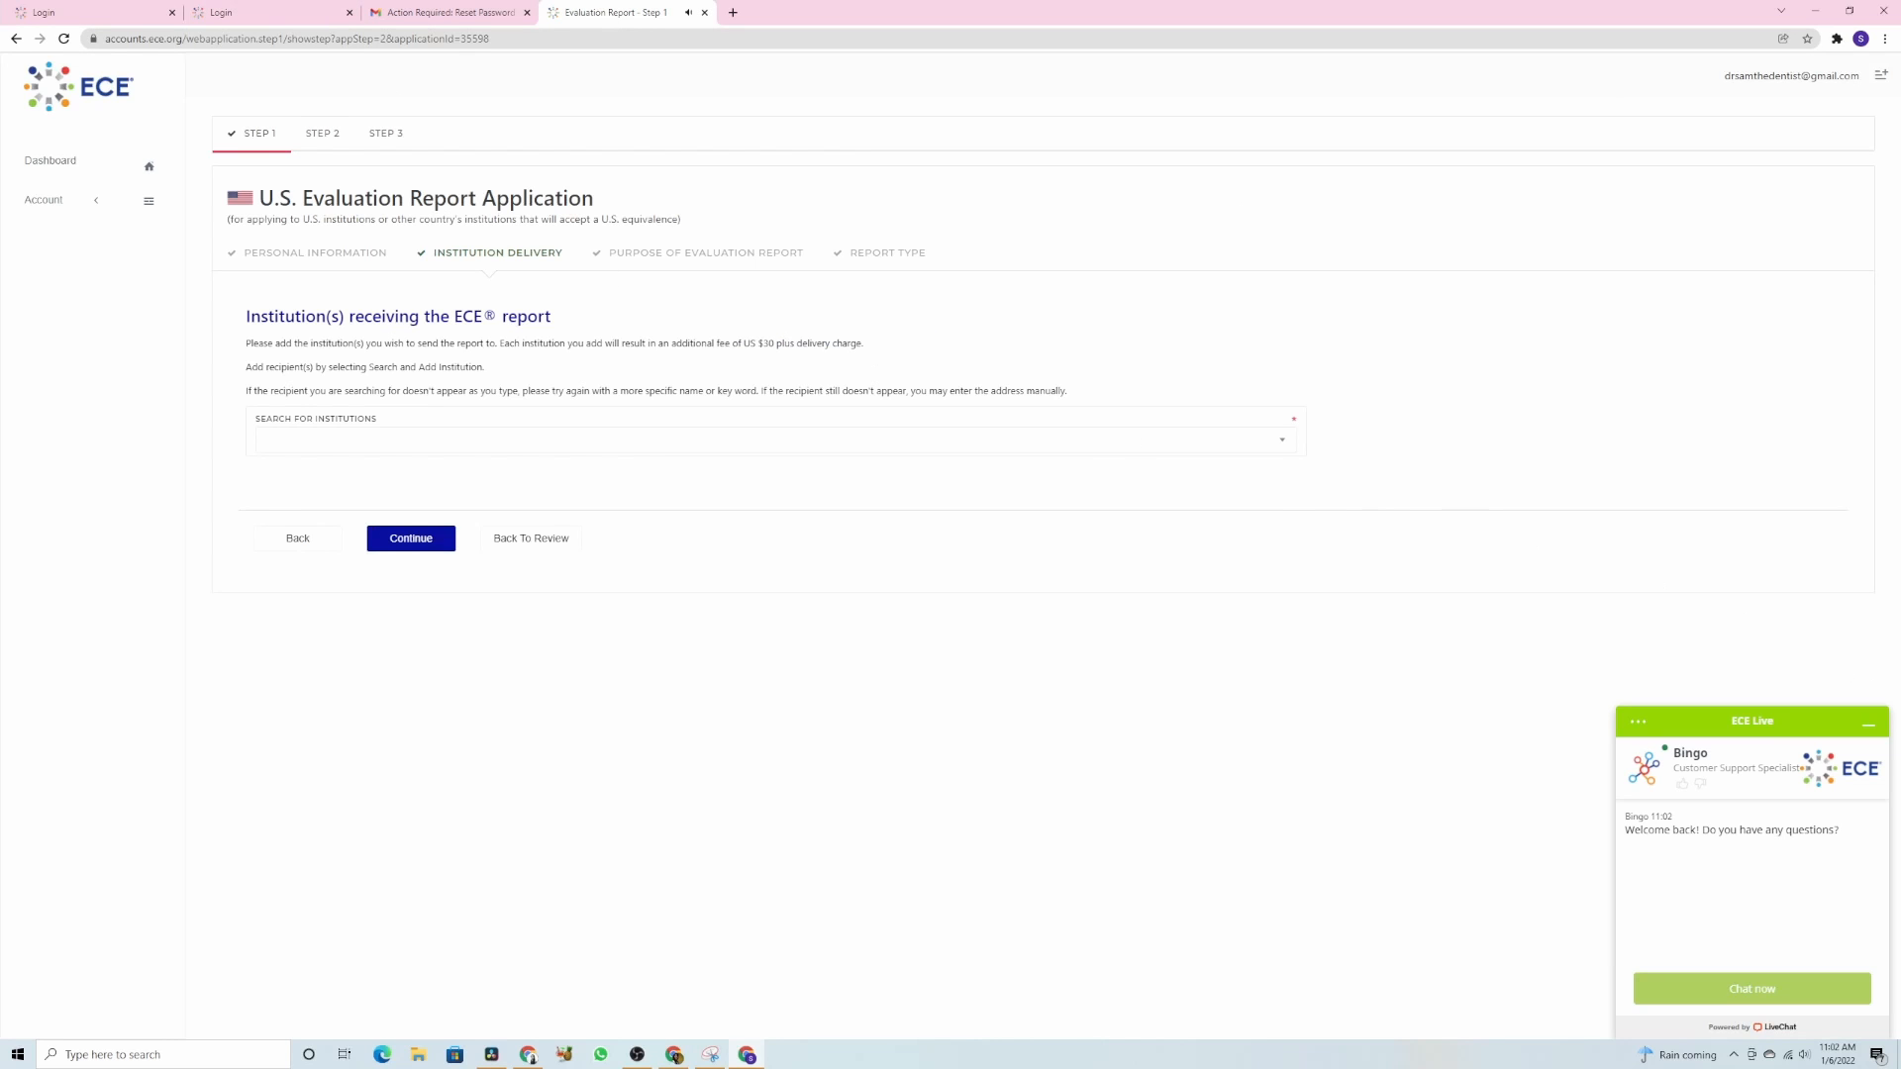
click(1869, 725)
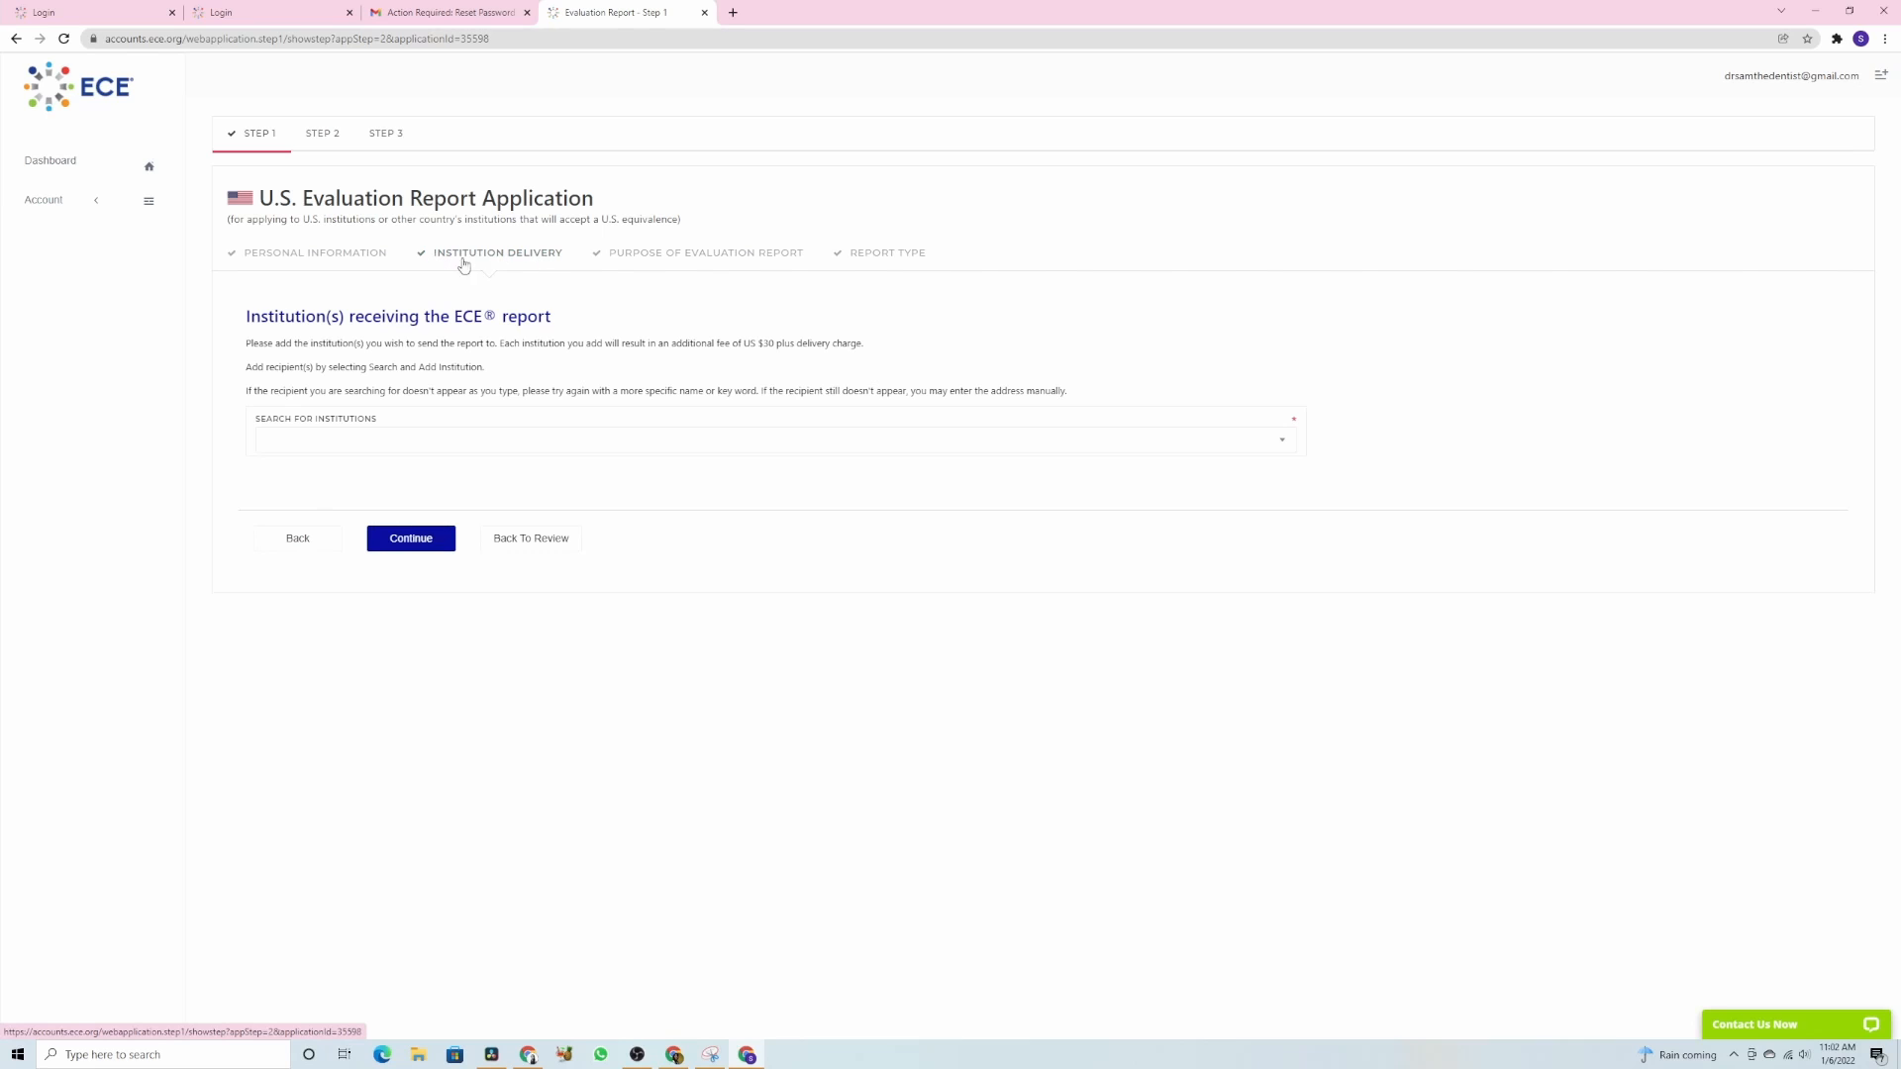
click(275, 444)
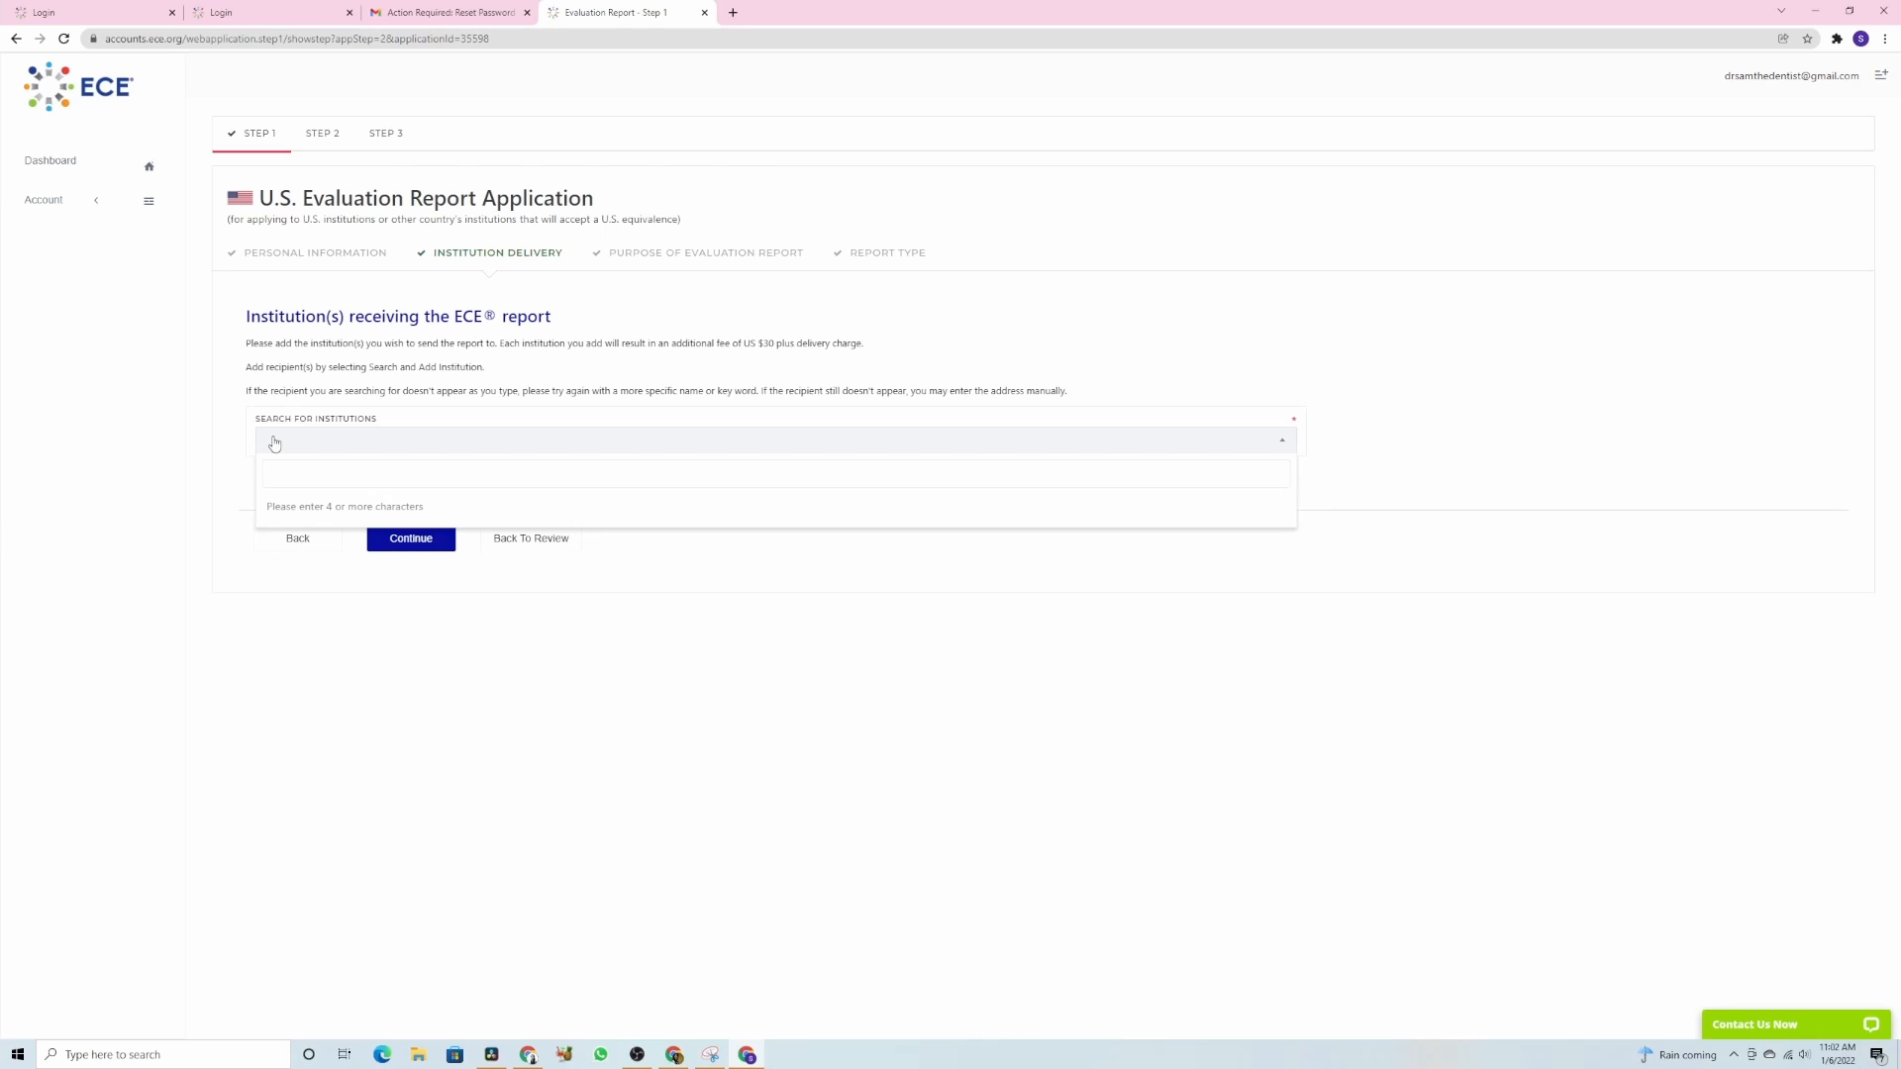
click(276, 443)
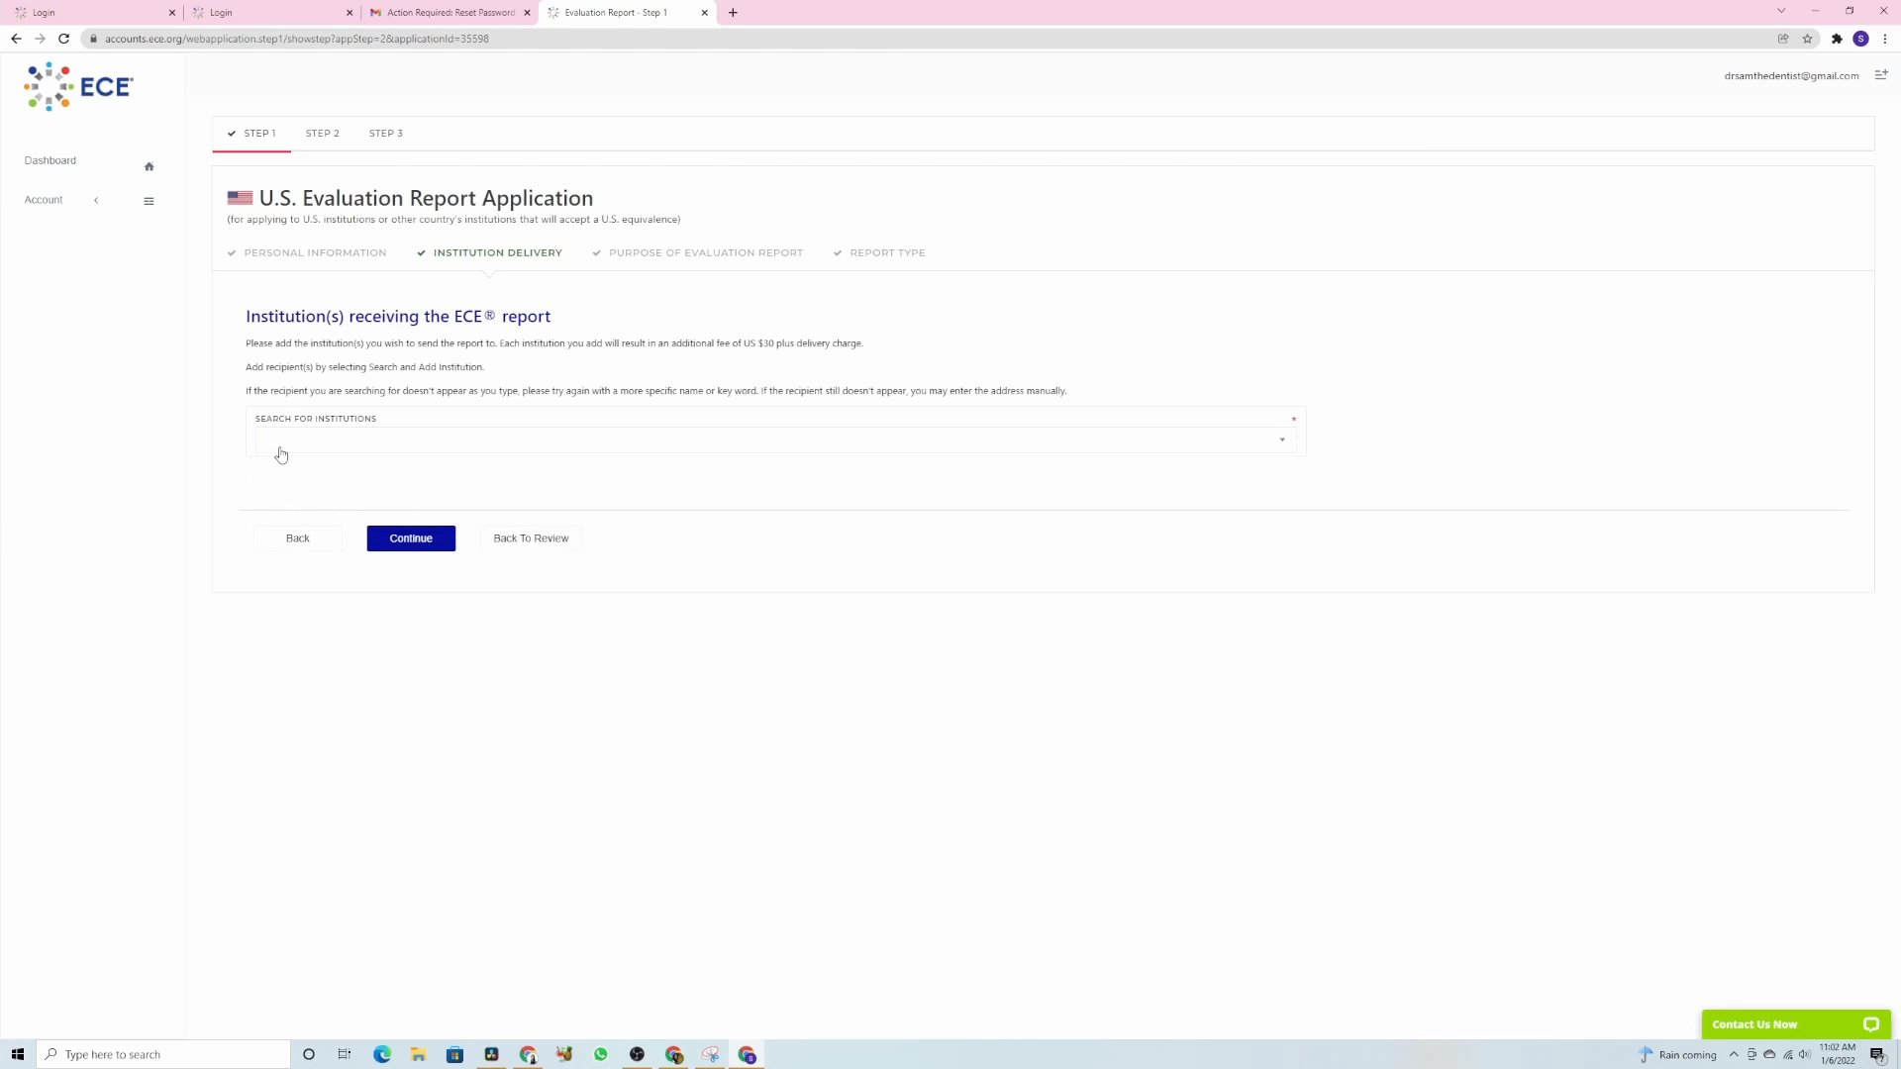
click(280, 450)
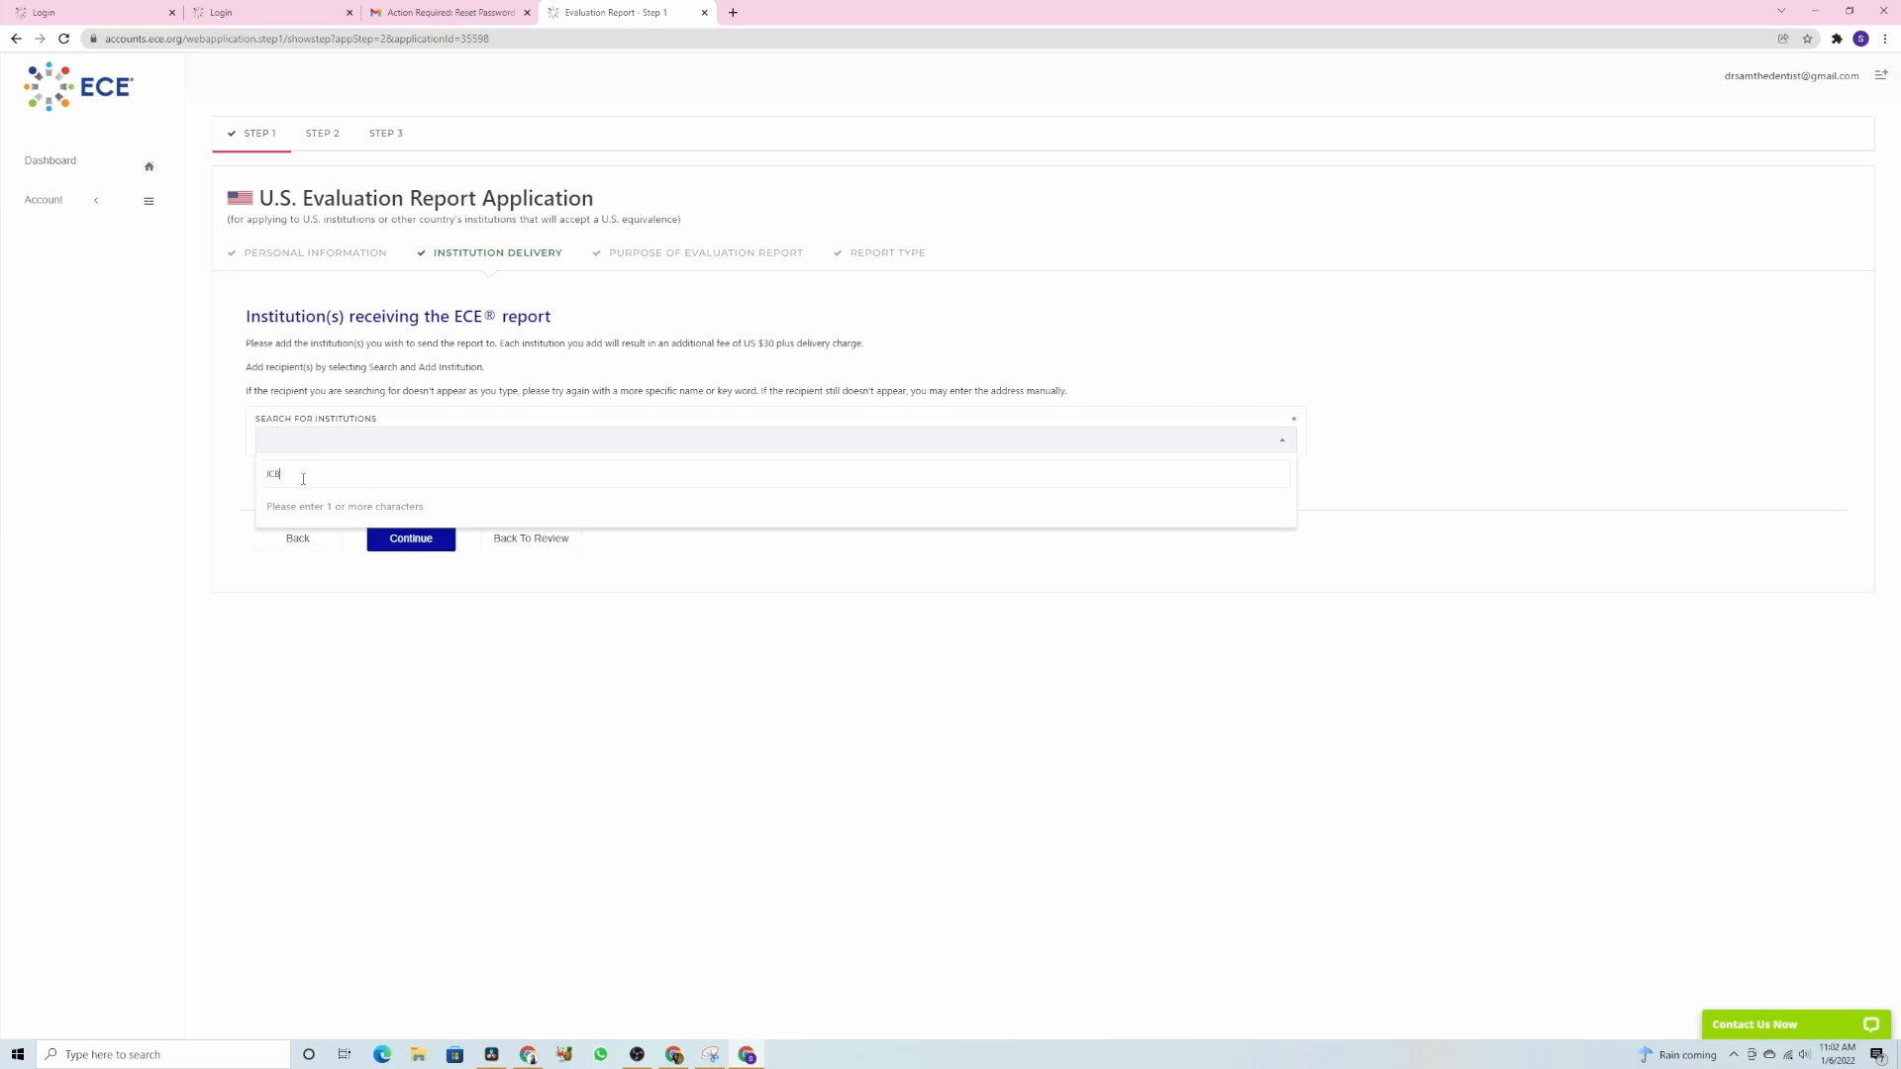
text(JCNDE)
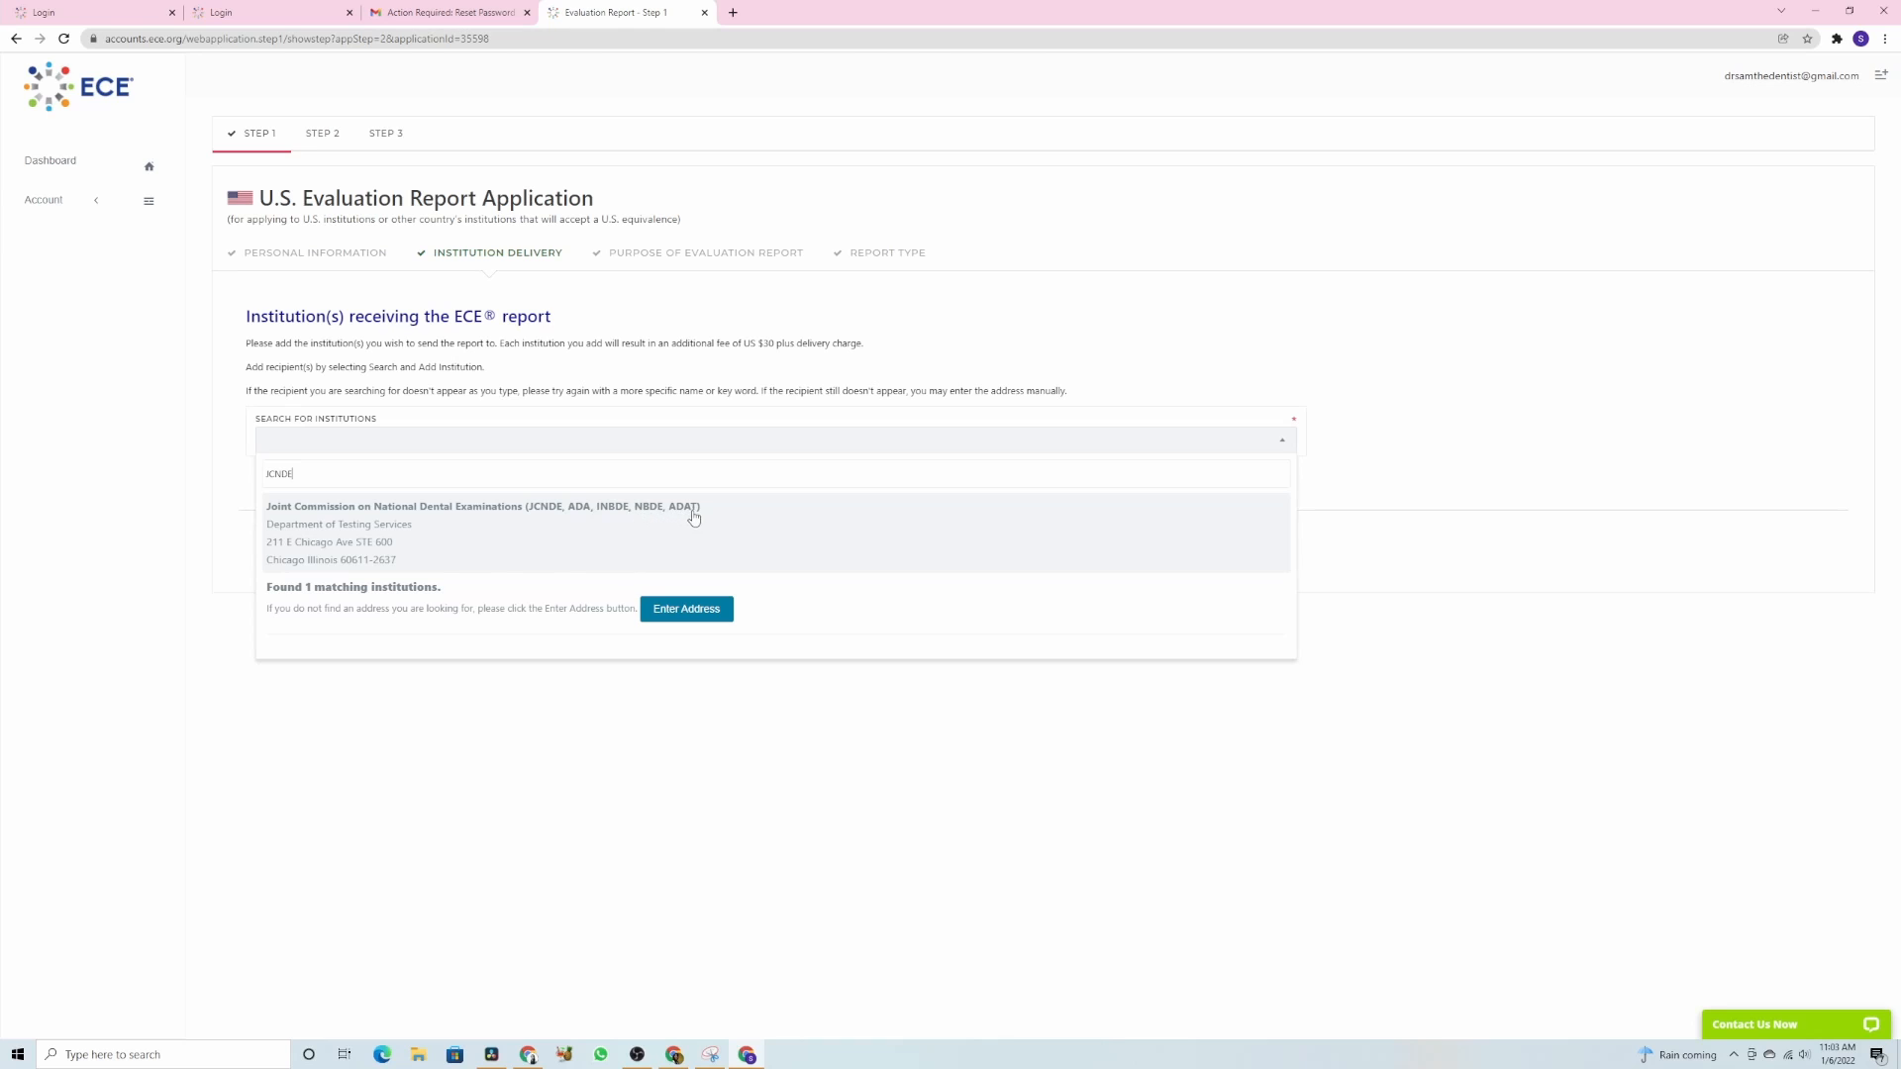
click(659, 537)
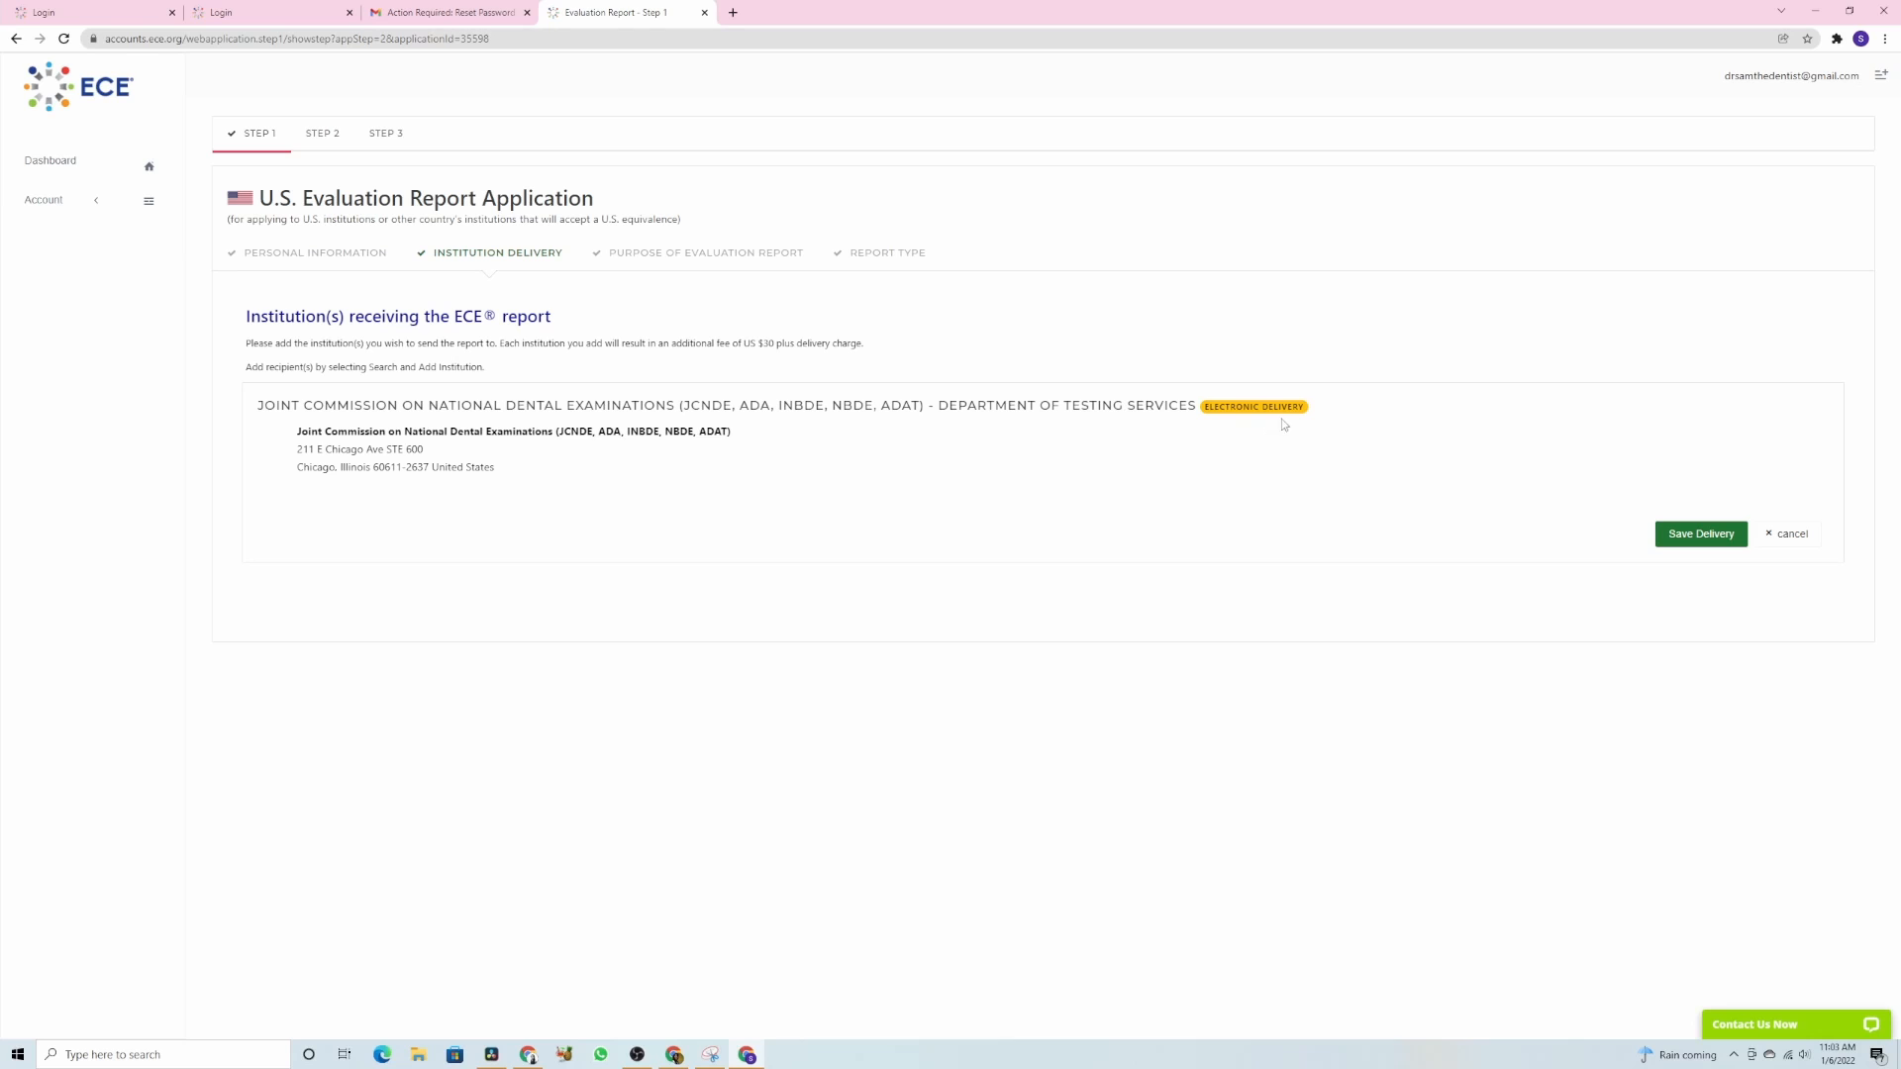
click(1699, 539)
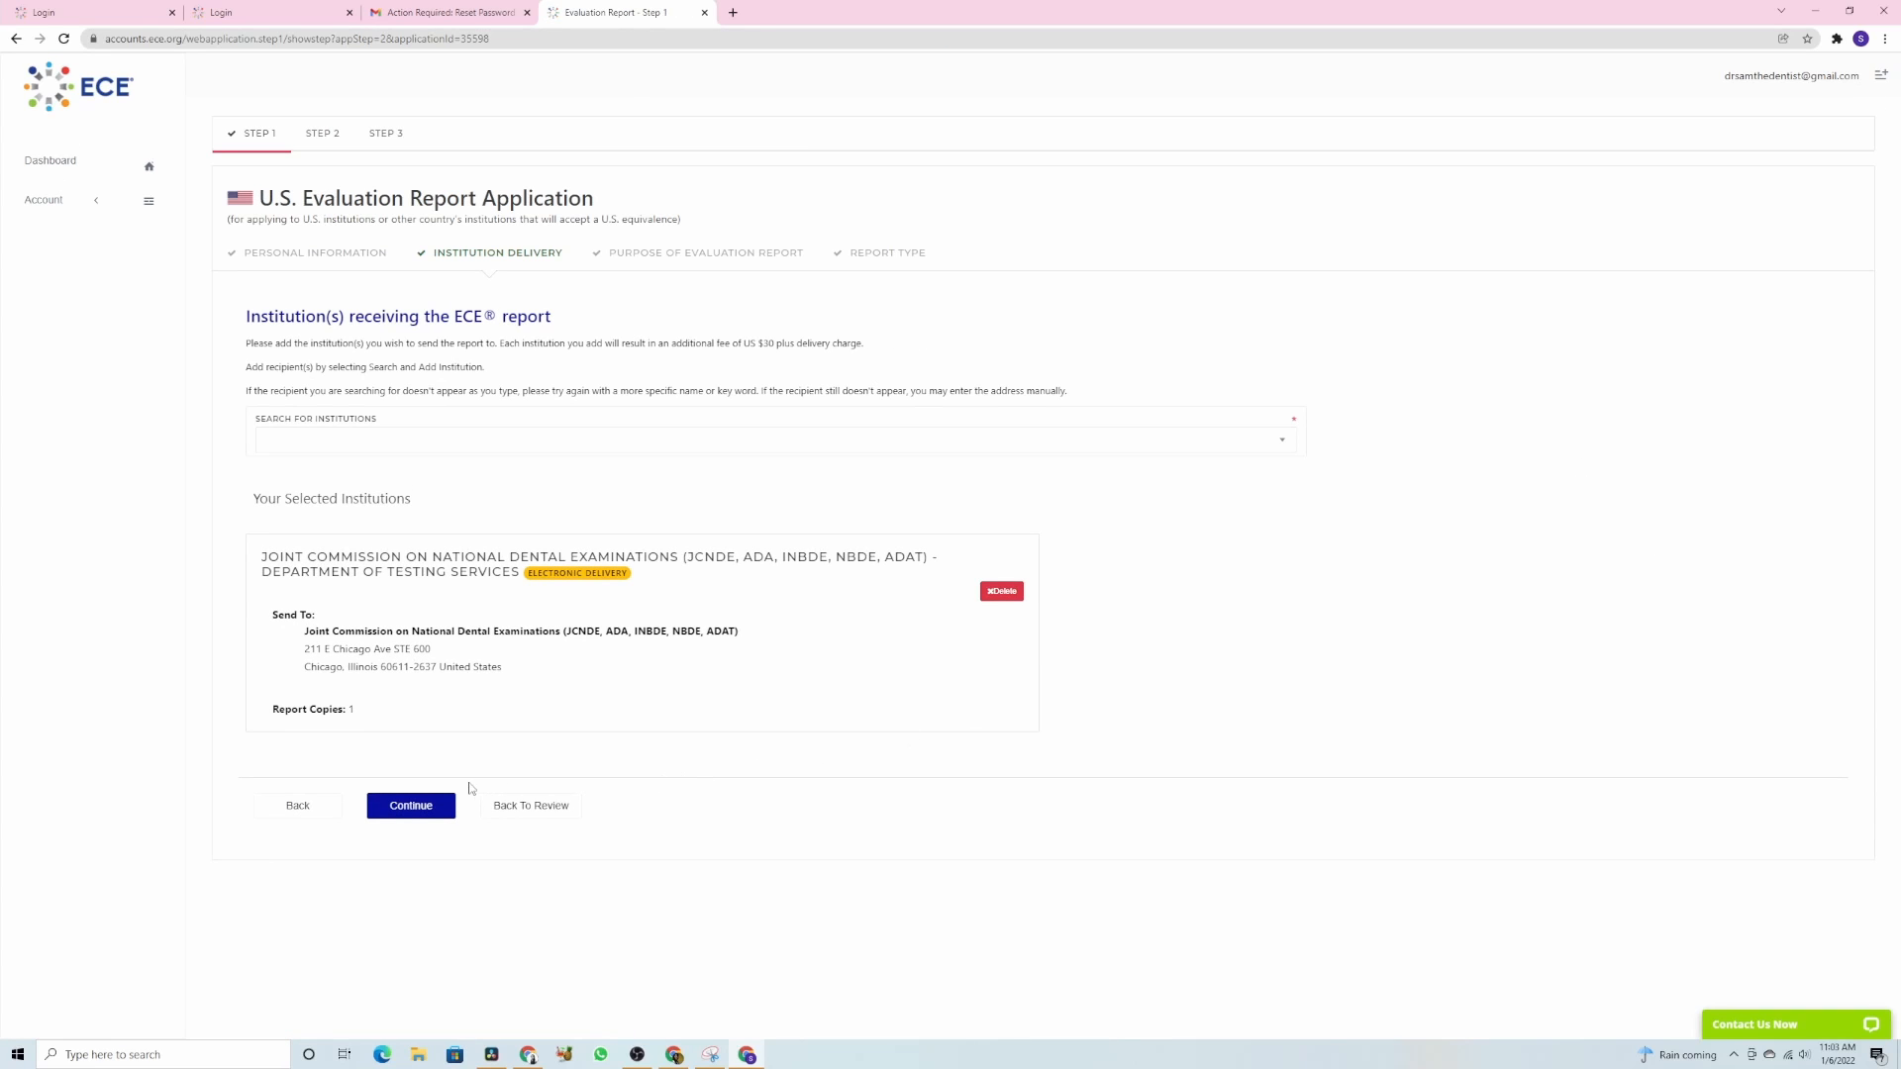
click(432, 807)
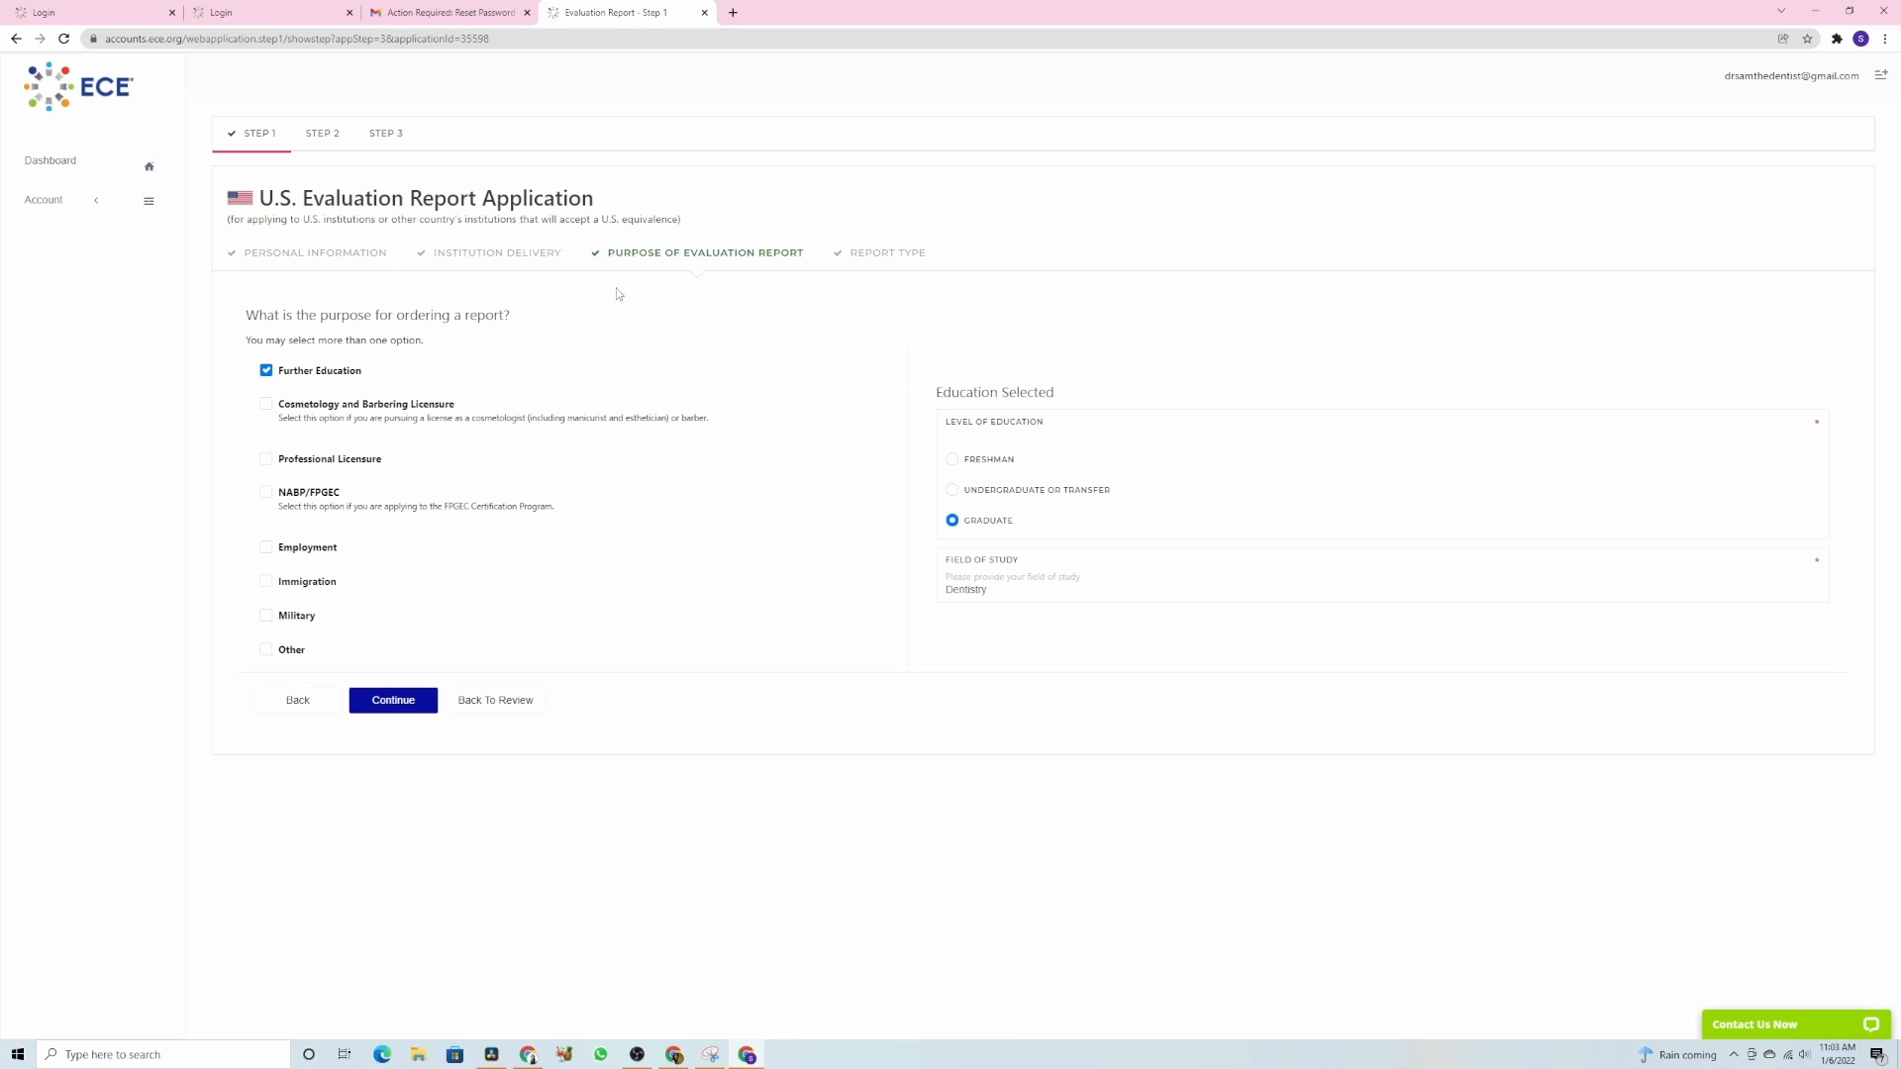
- Accept Further Education as the report purpose and Course by Course Report as the type, and continue to the education history
click(406, 145)
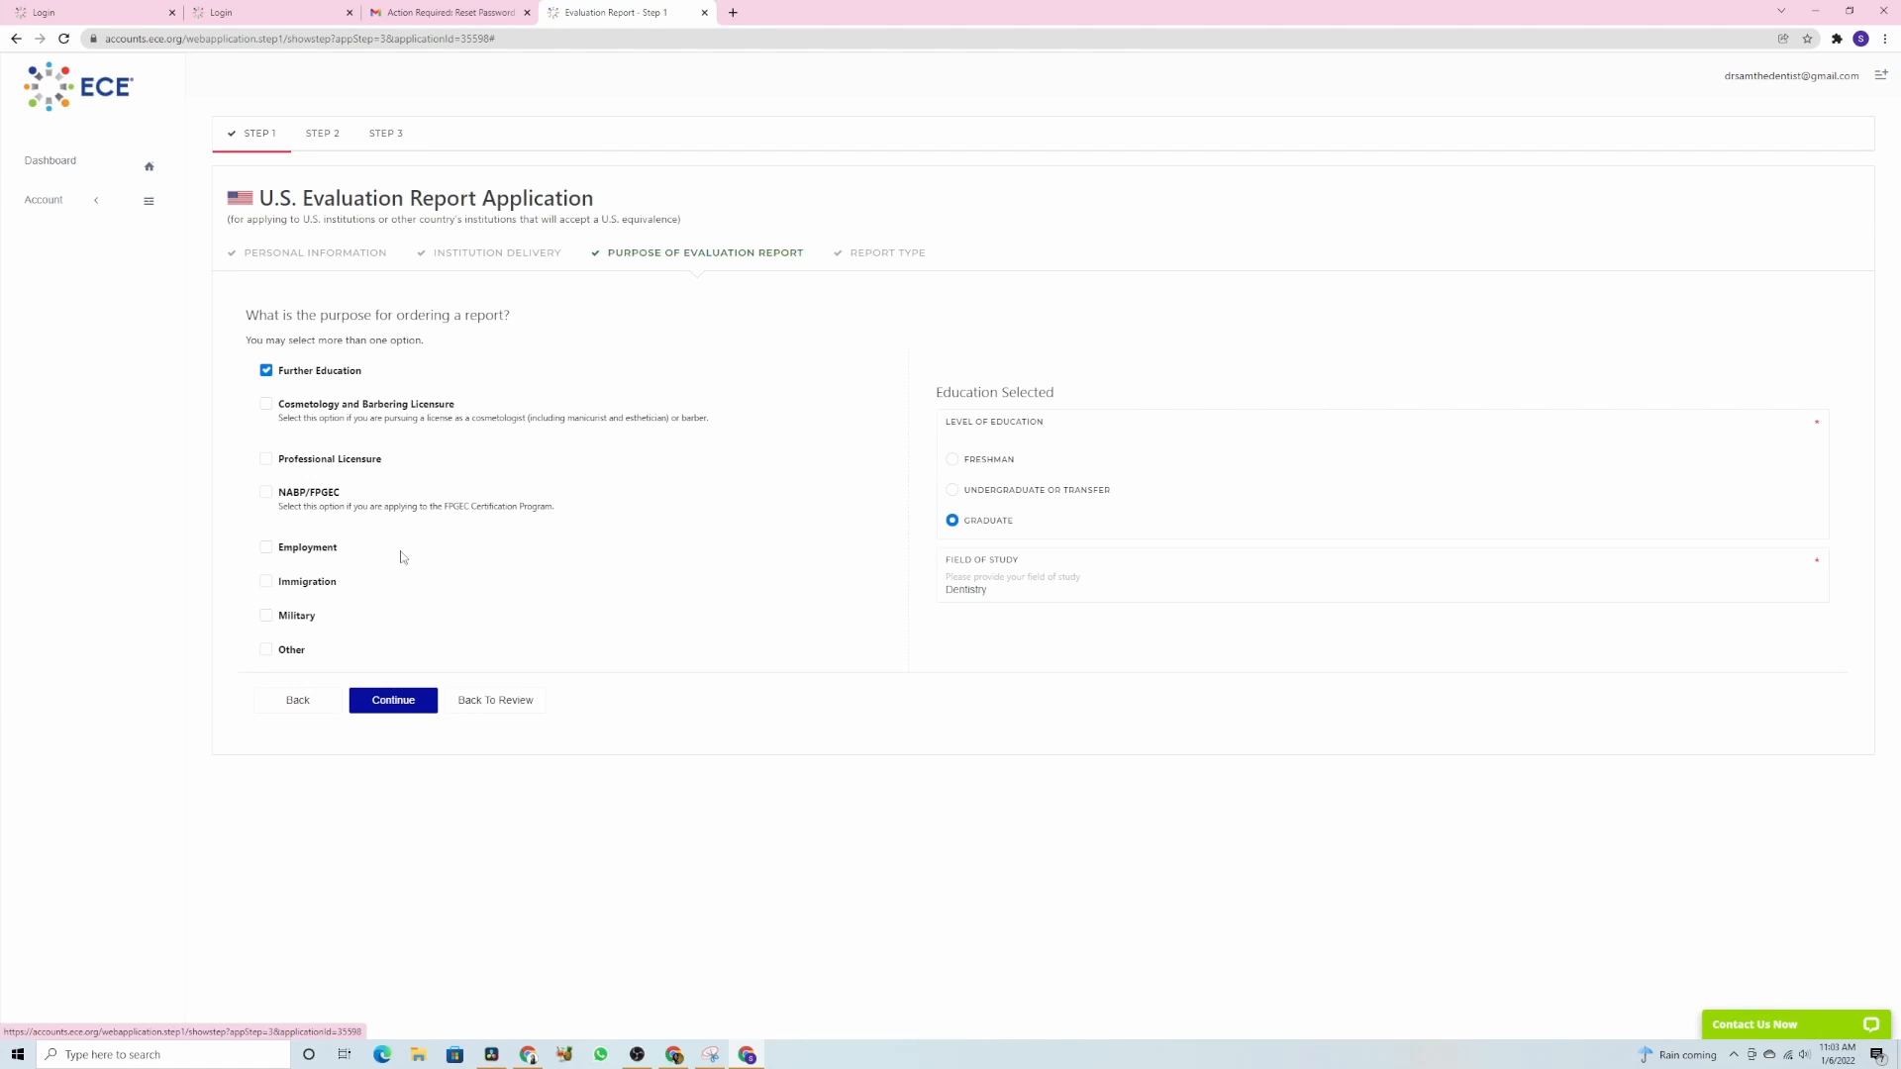
click(395, 703)
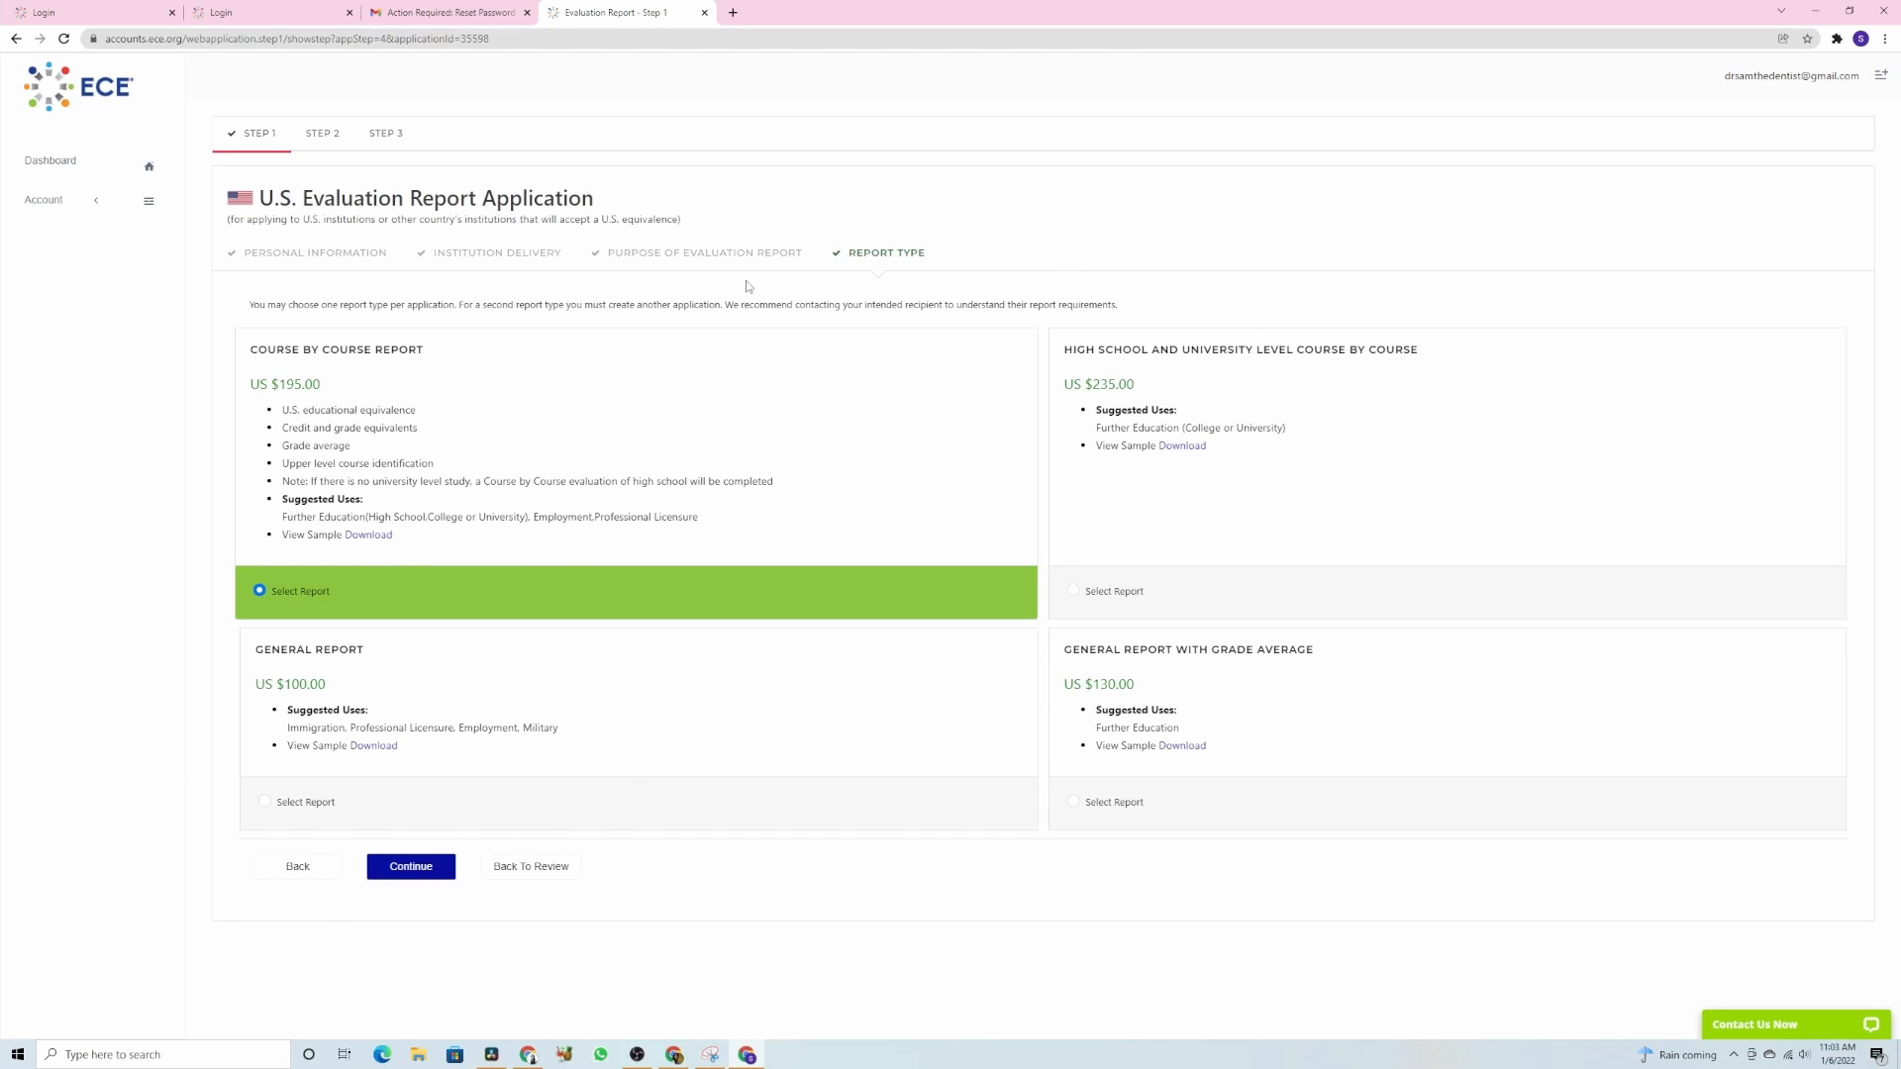
click(393, 146)
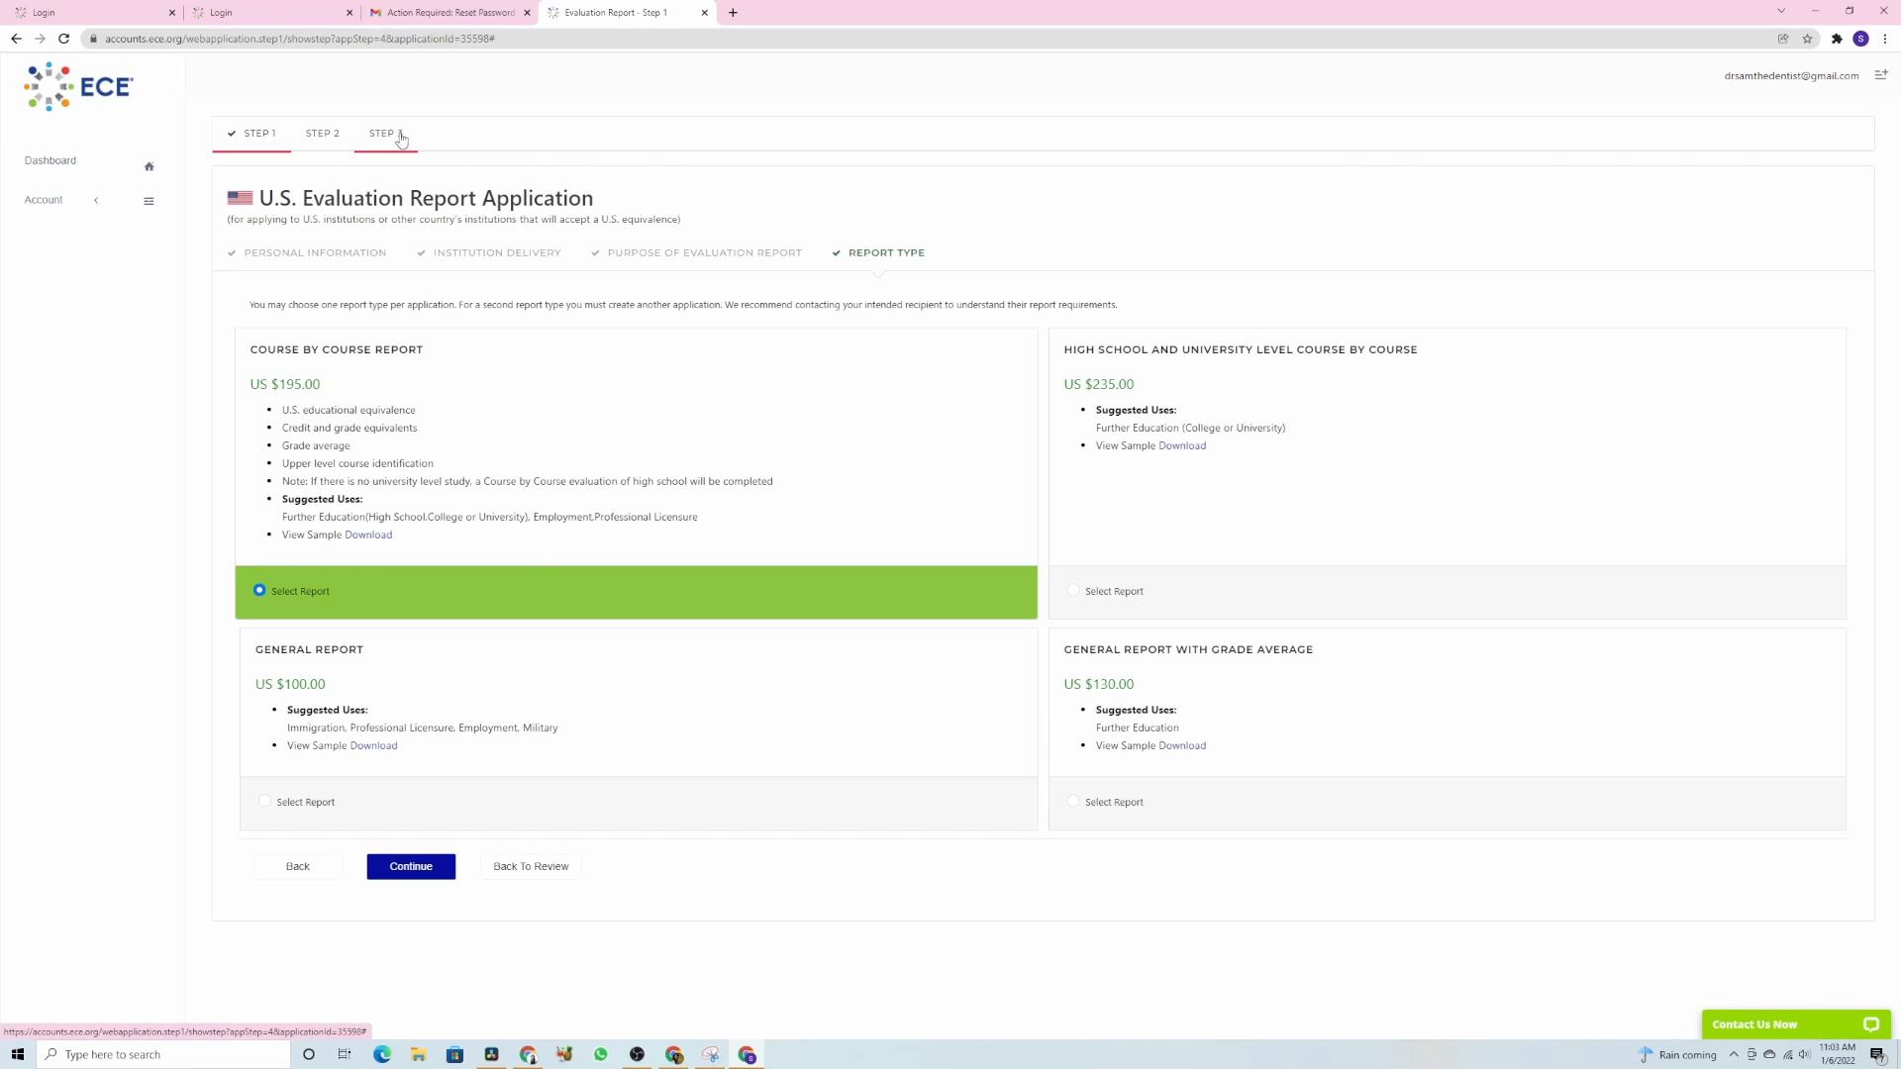
click(427, 877)
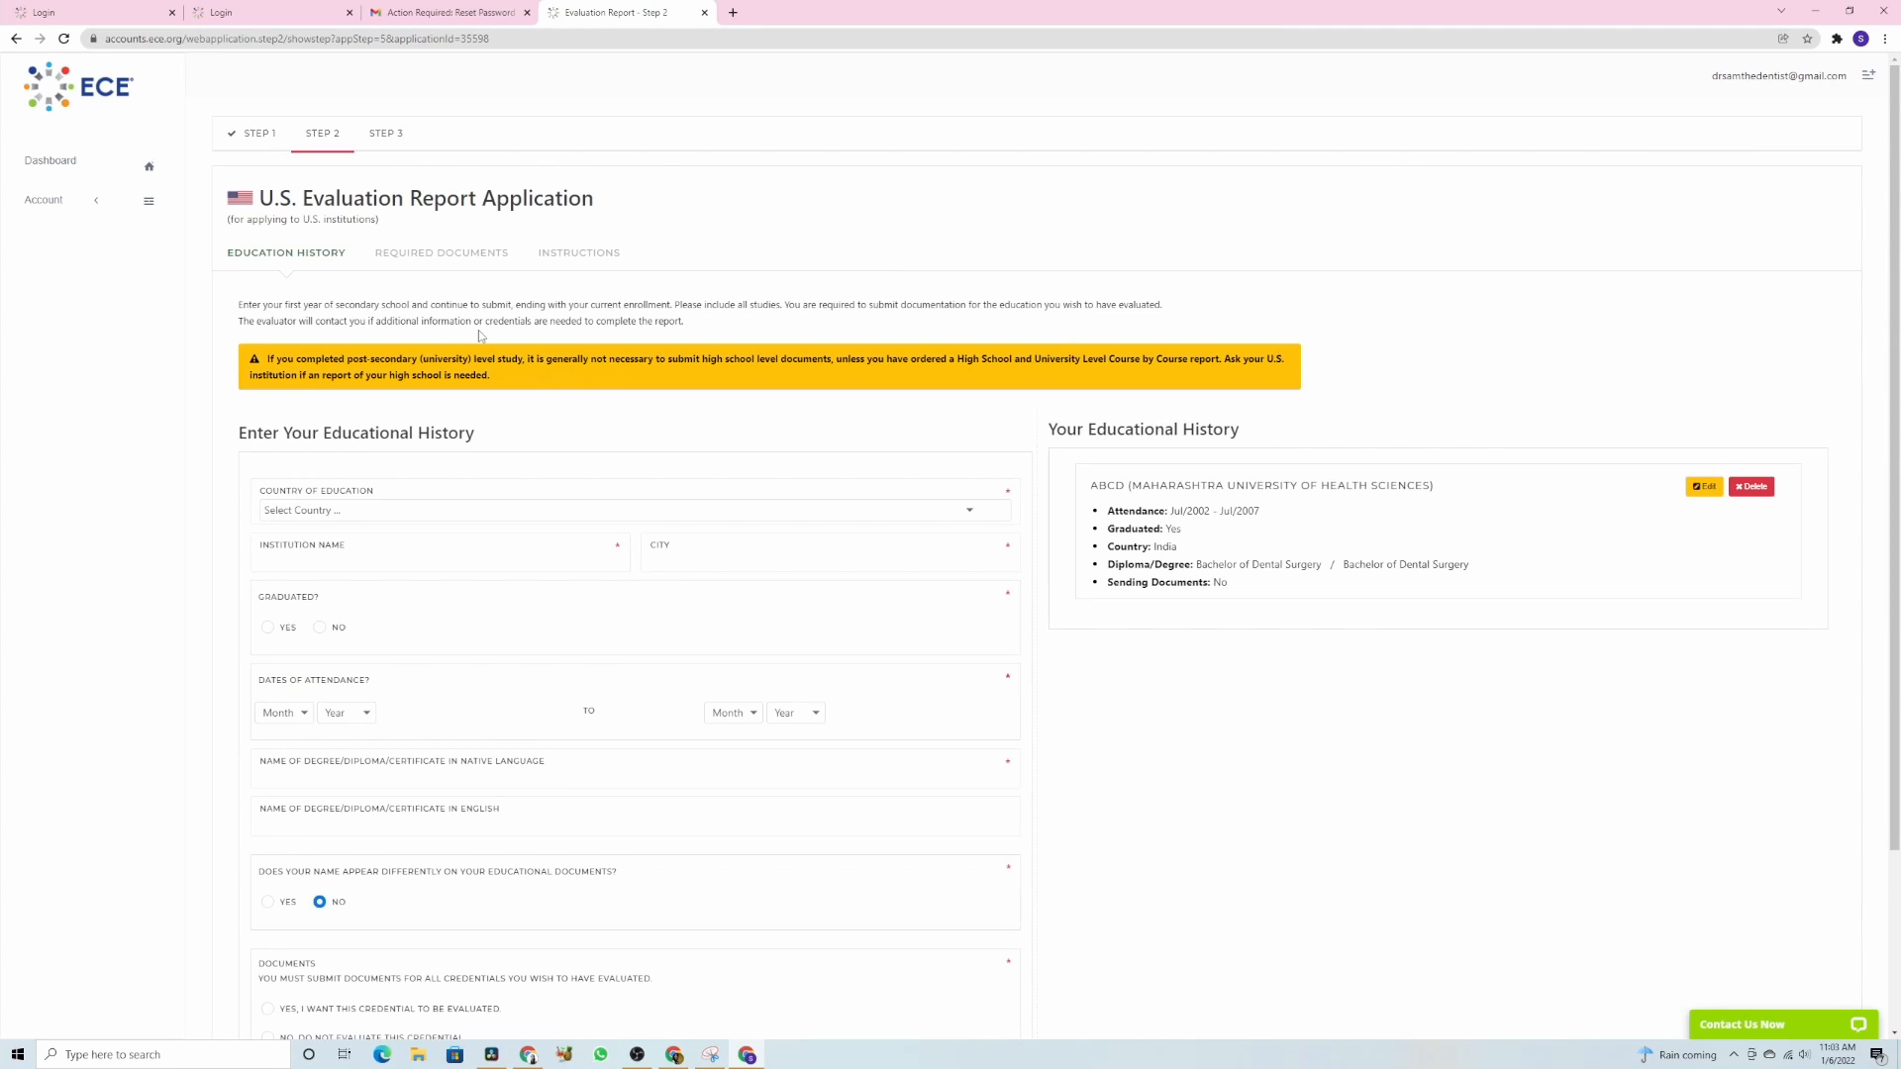
- Continue past the Step 2 instructions to the rush service options, and go on to the Step 3 payment section
click(581, 255)
click(413, 961)
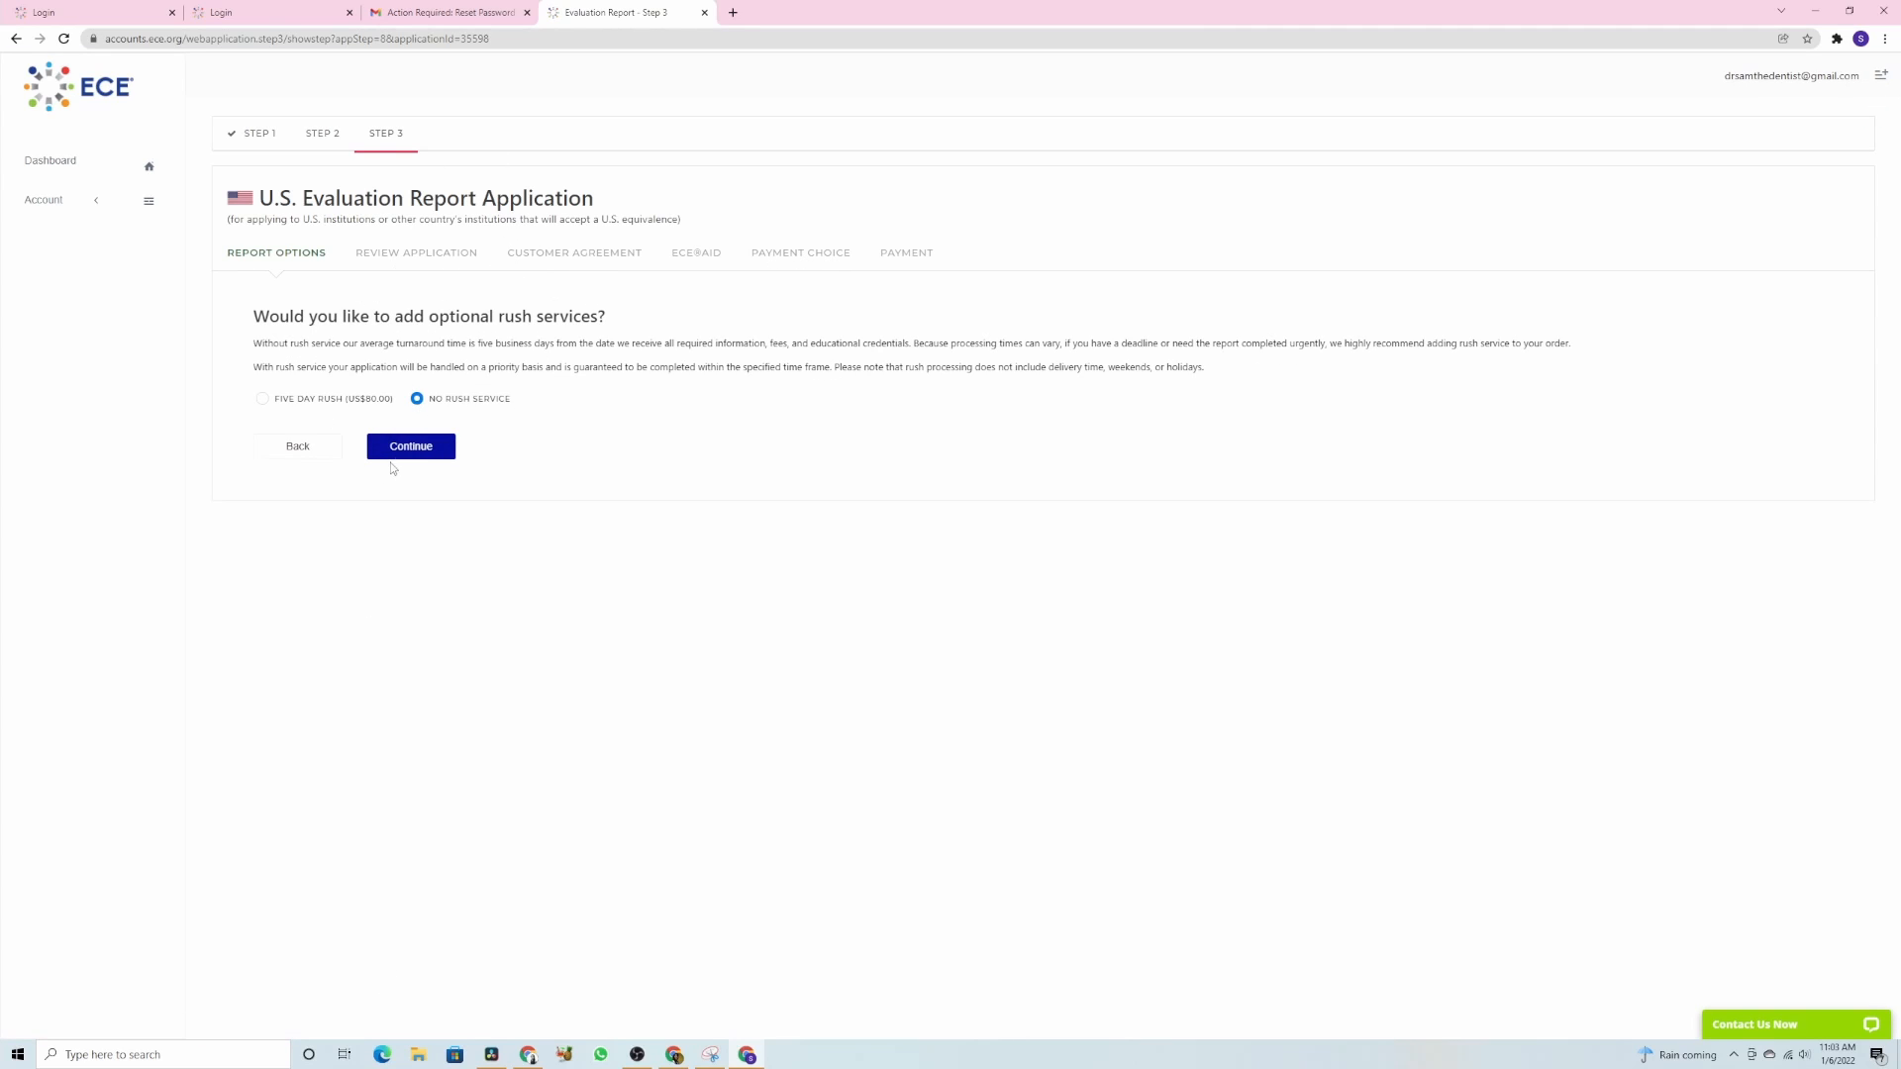
click(910, 257)
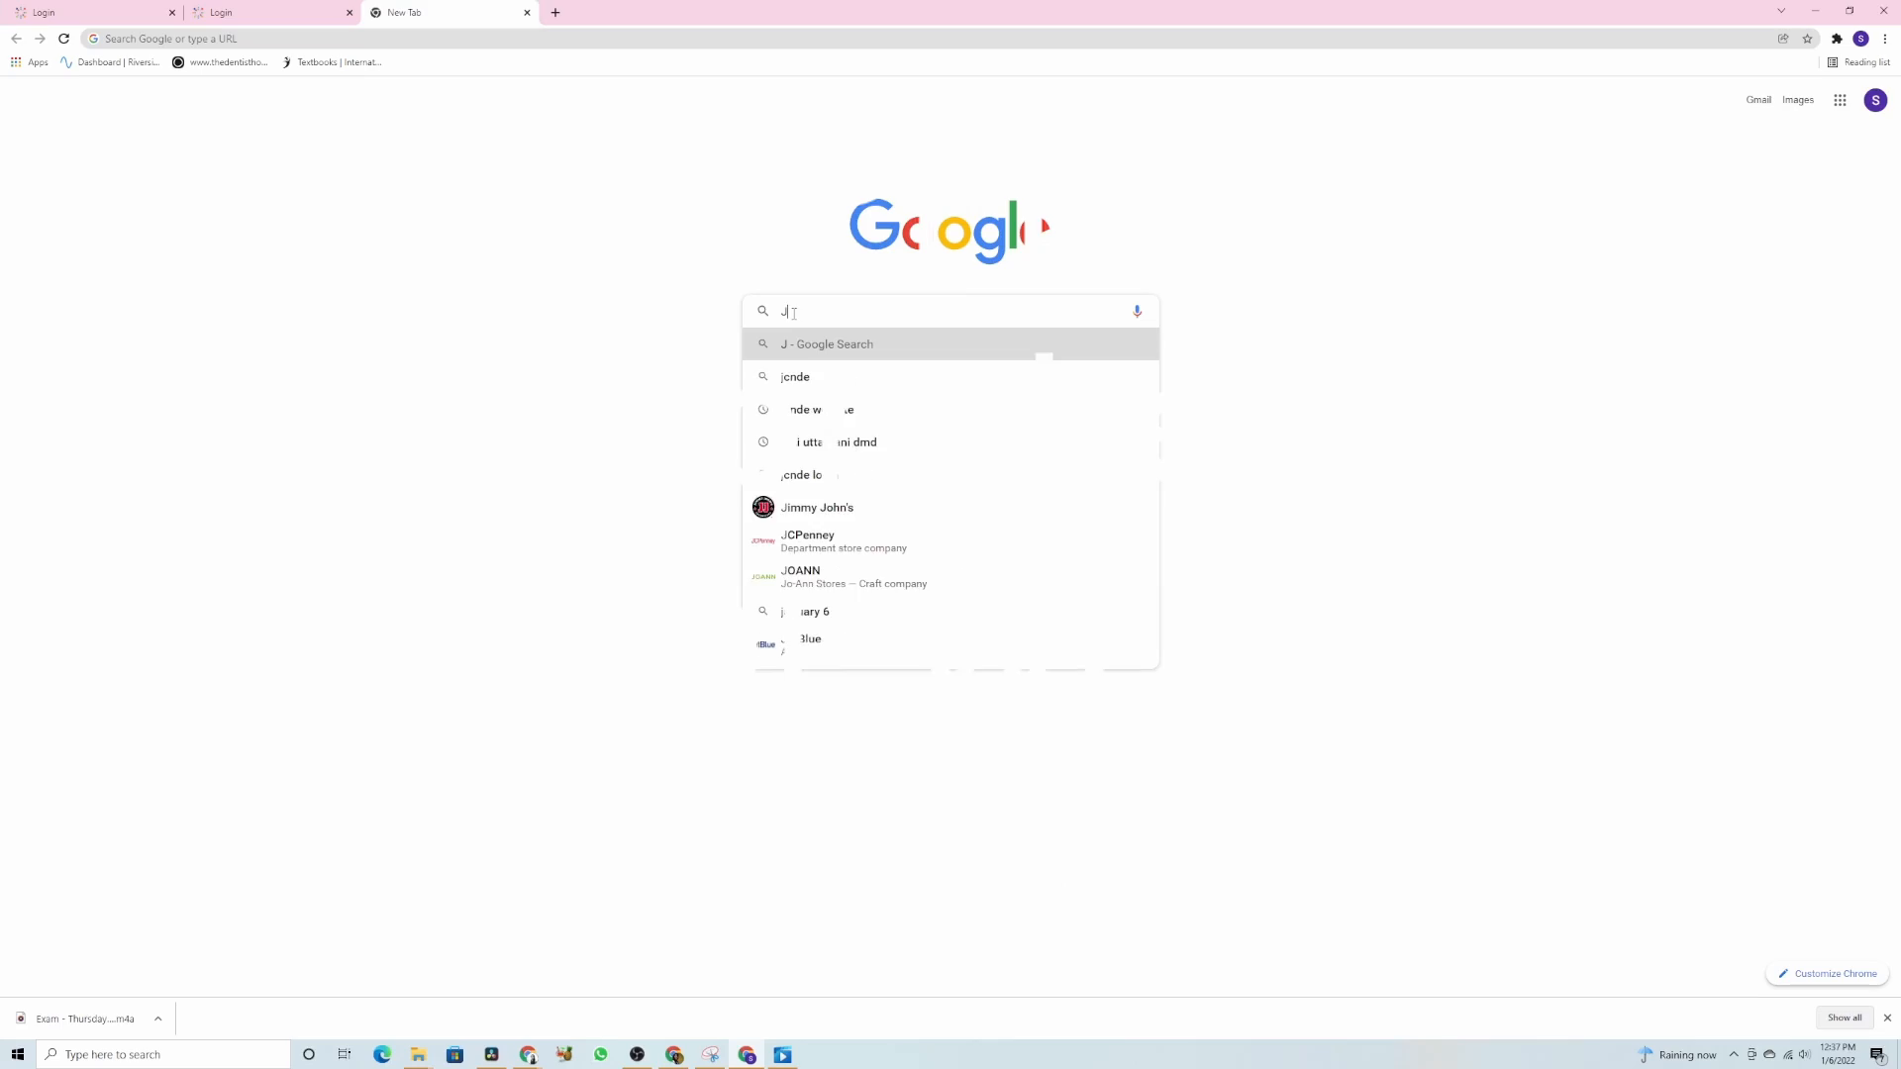
- Search Google for the JCNDE website, open it and go to the INBDE section's Apply to Take the INBDE page
text(CN)
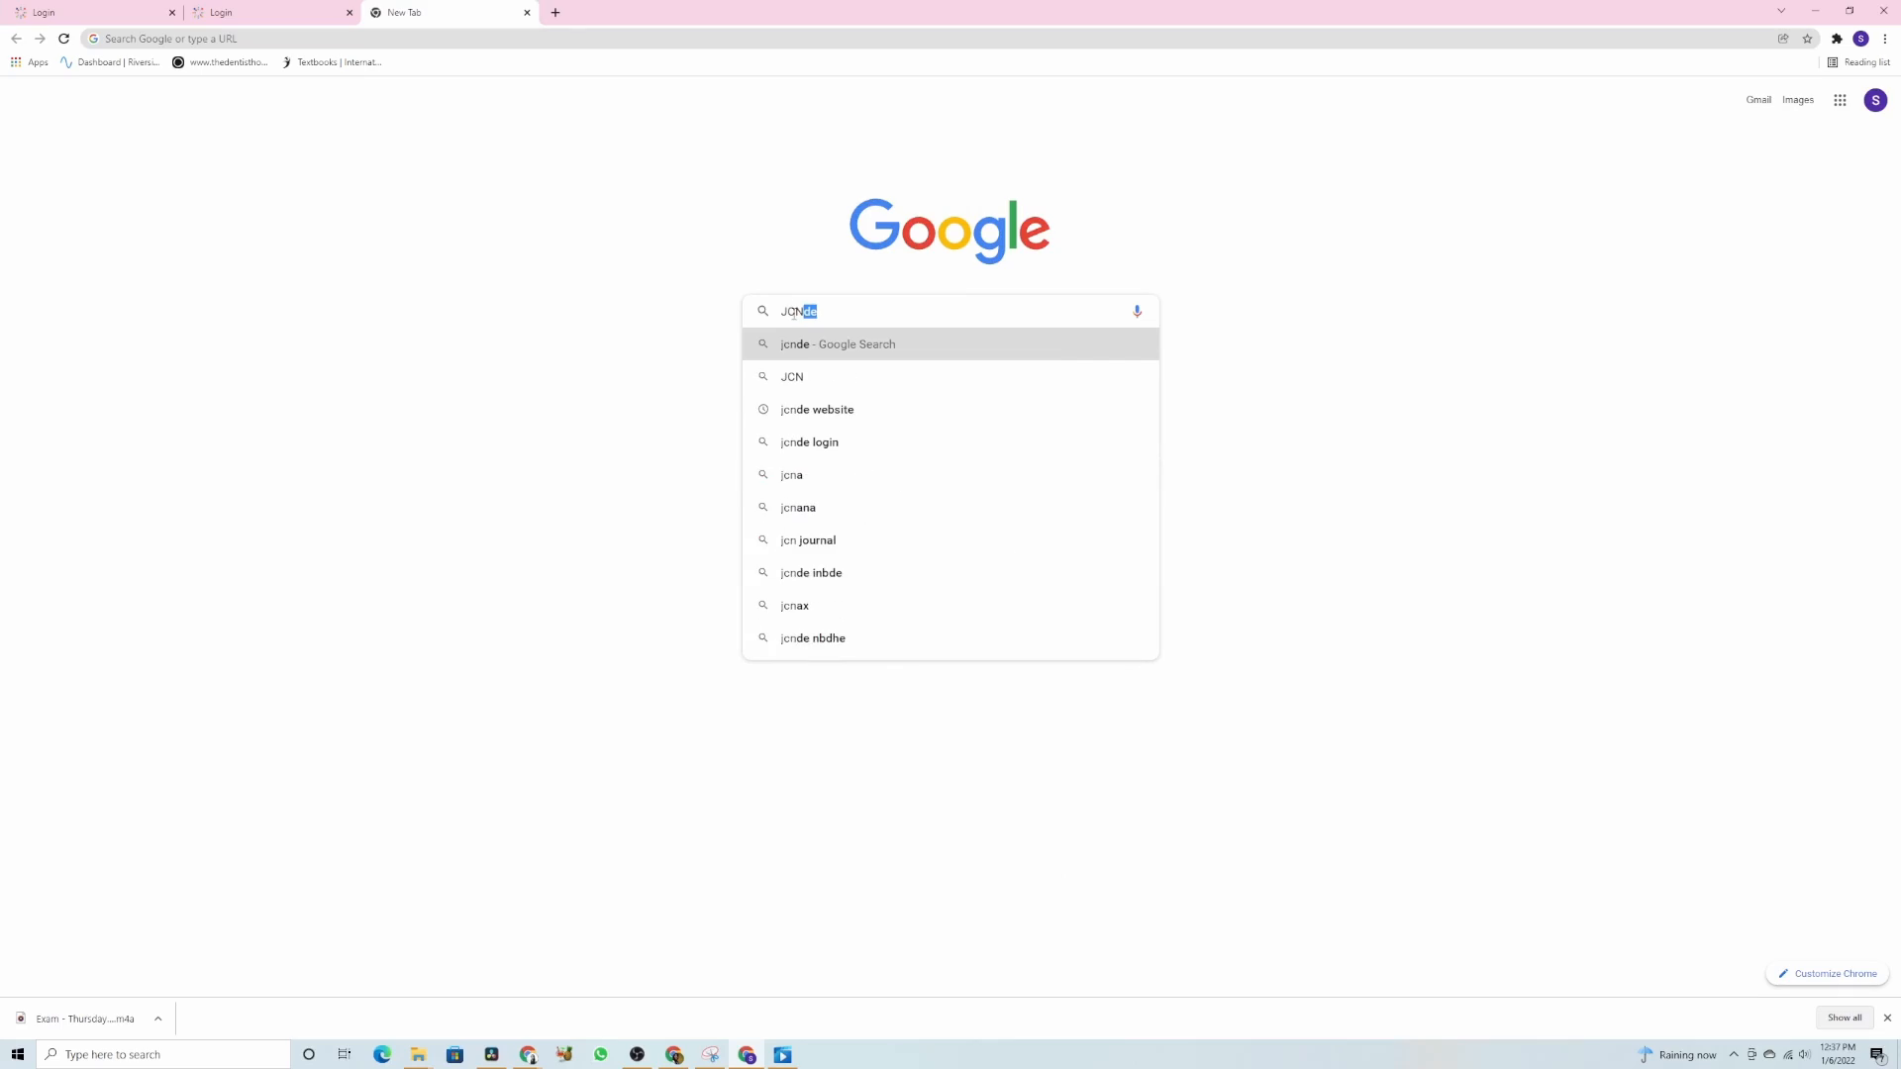
text(DE)
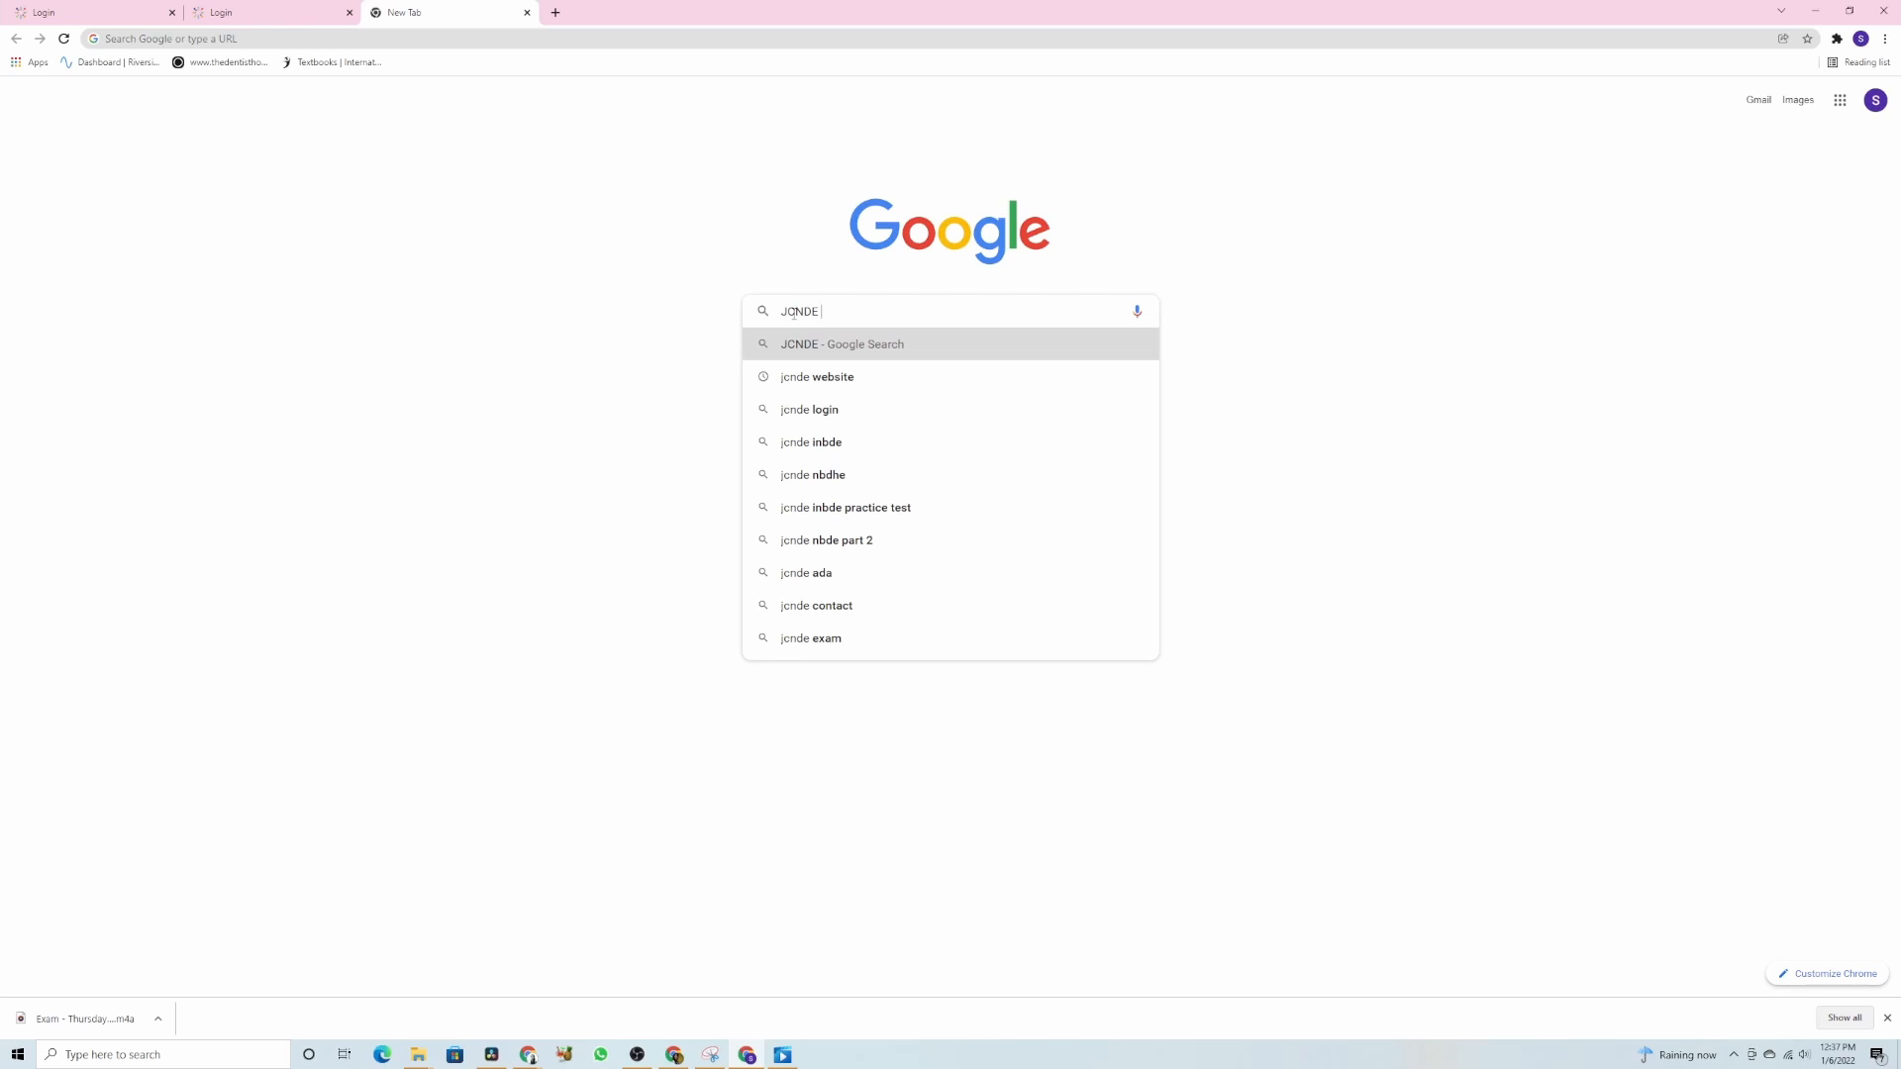
click(821, 381)
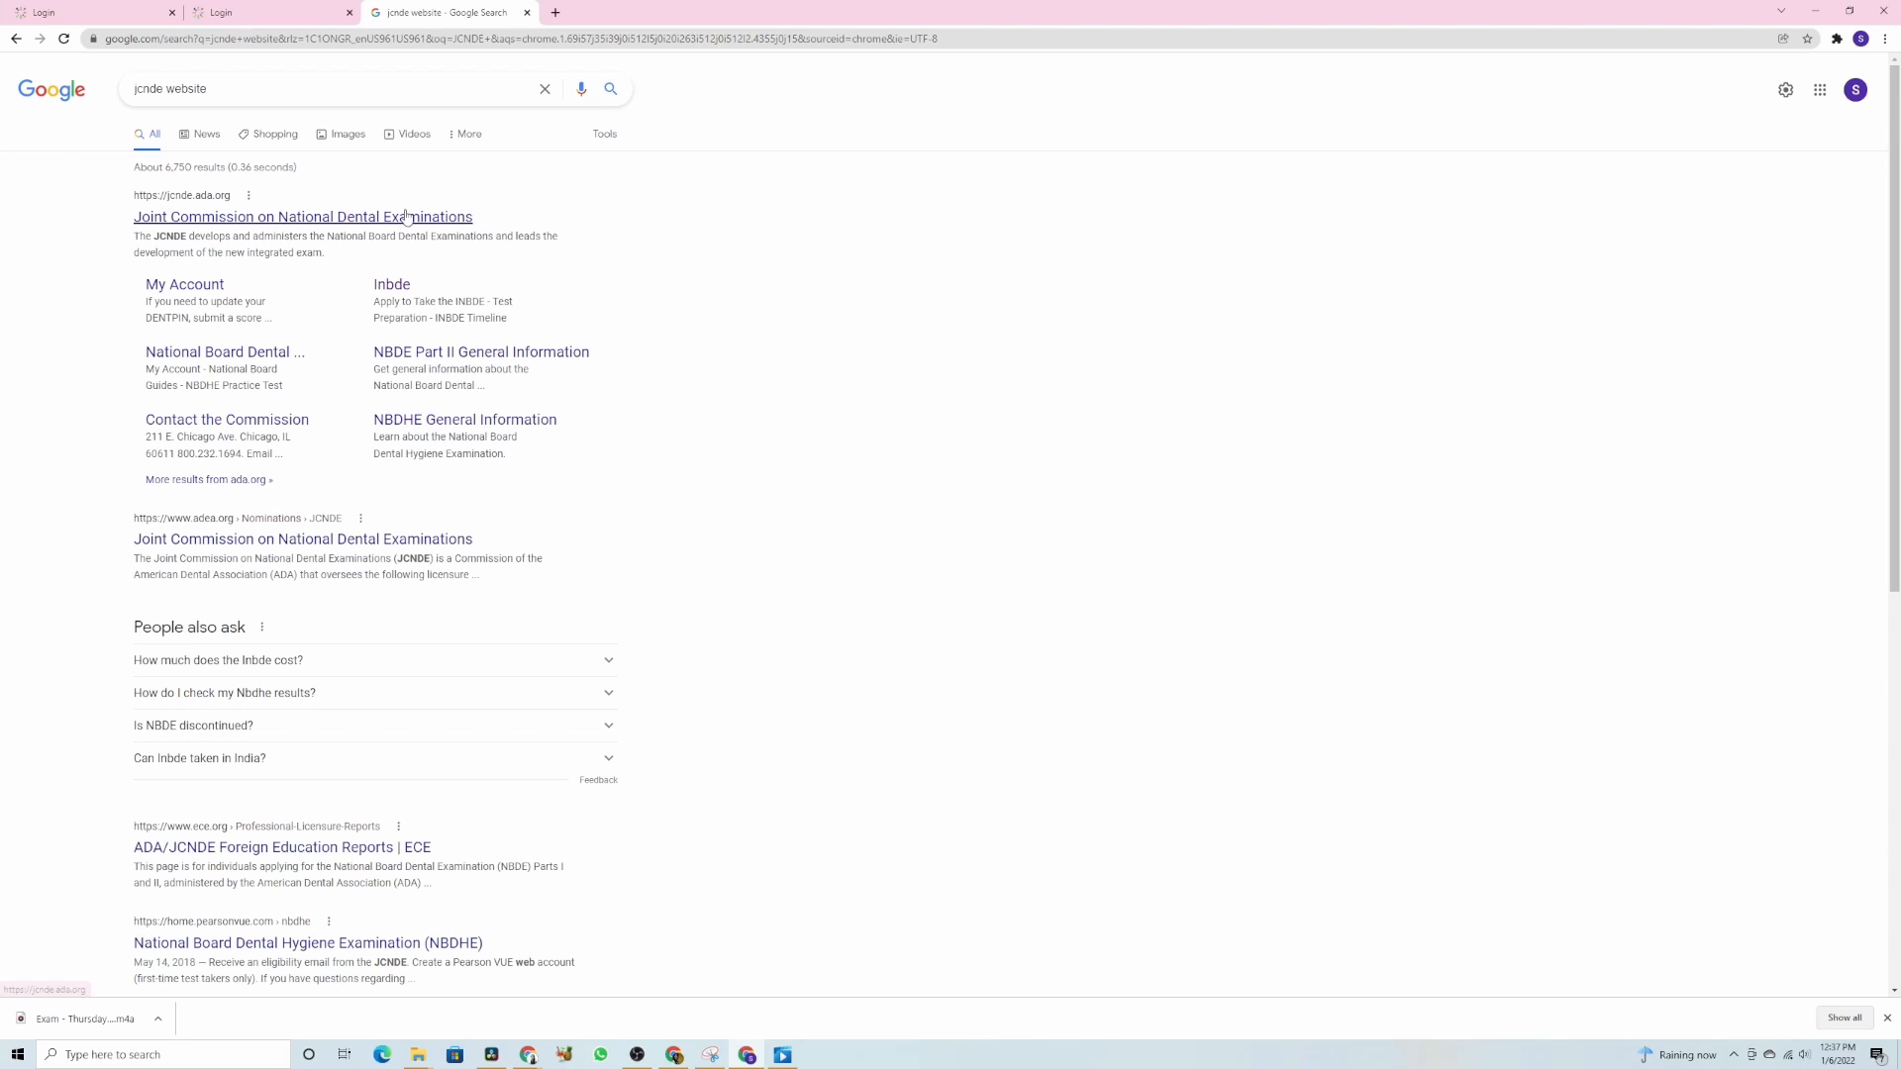
click(357, 220)
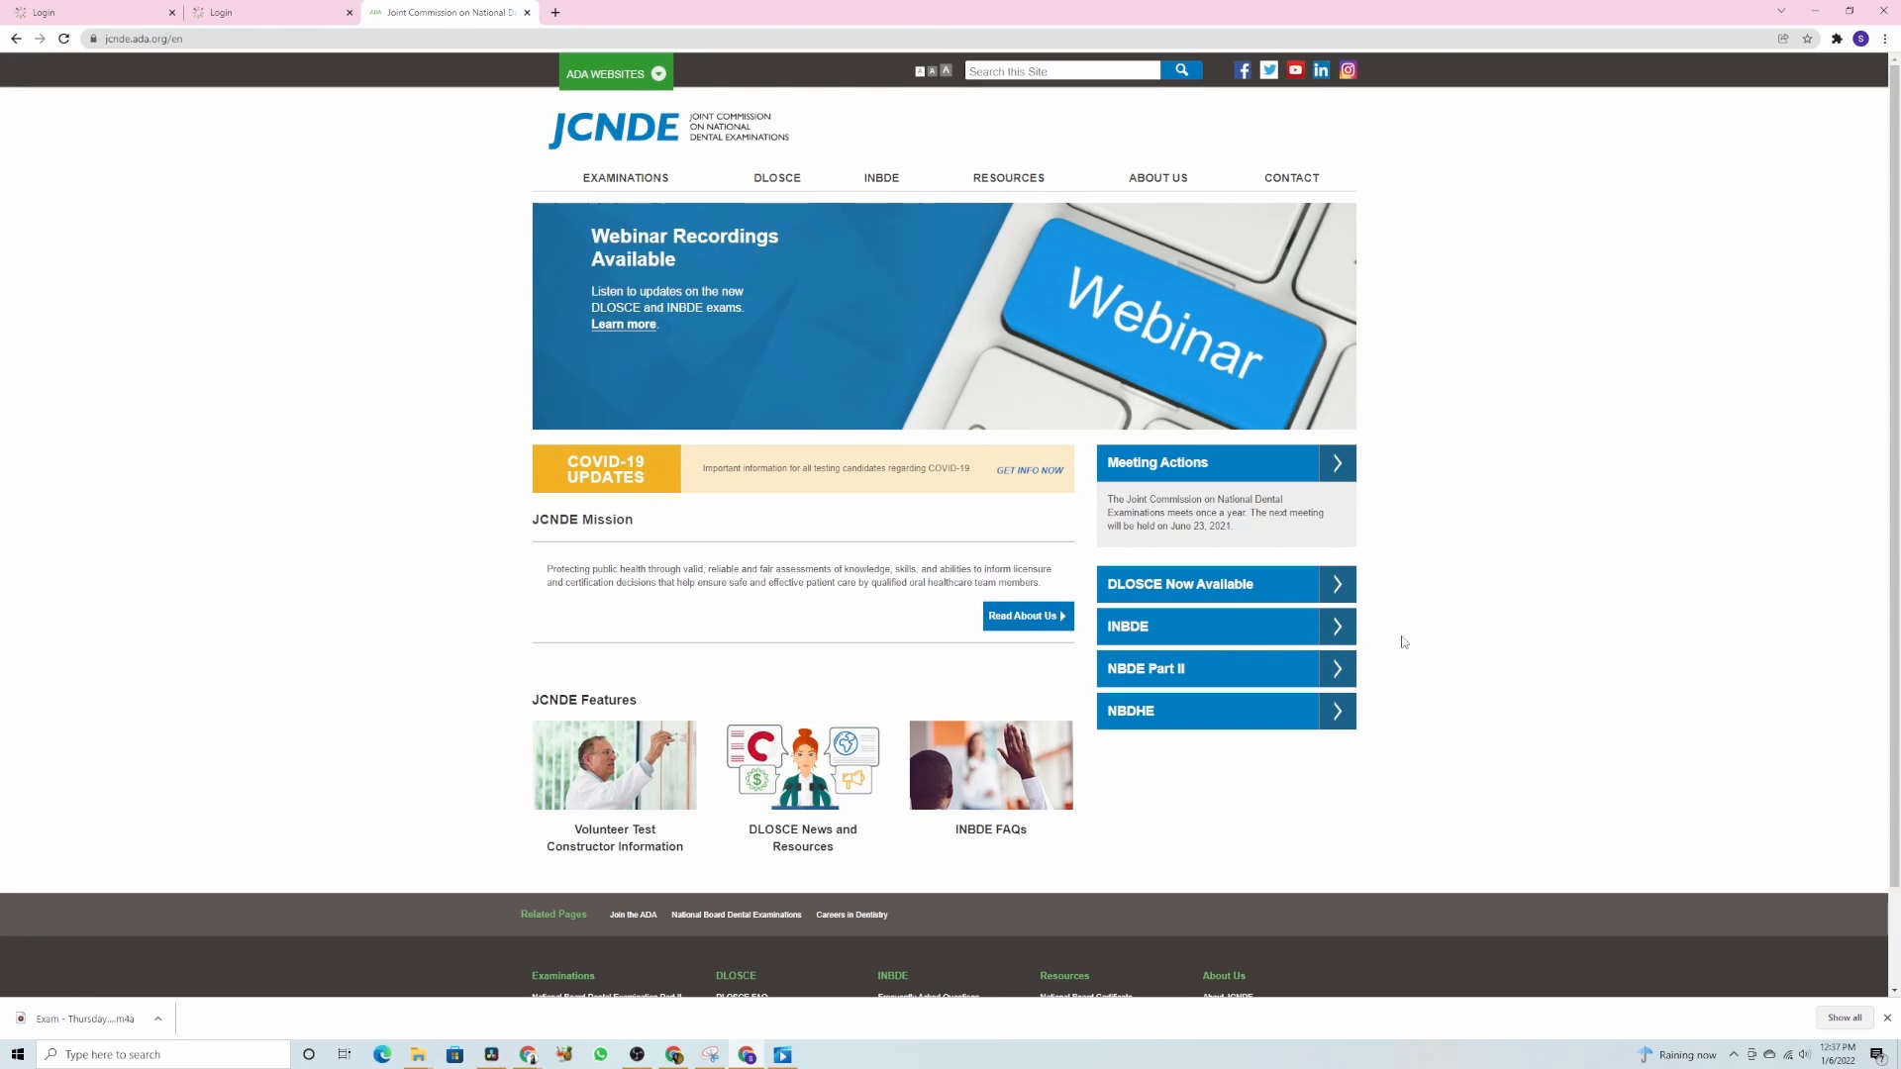
click(1337, 626)
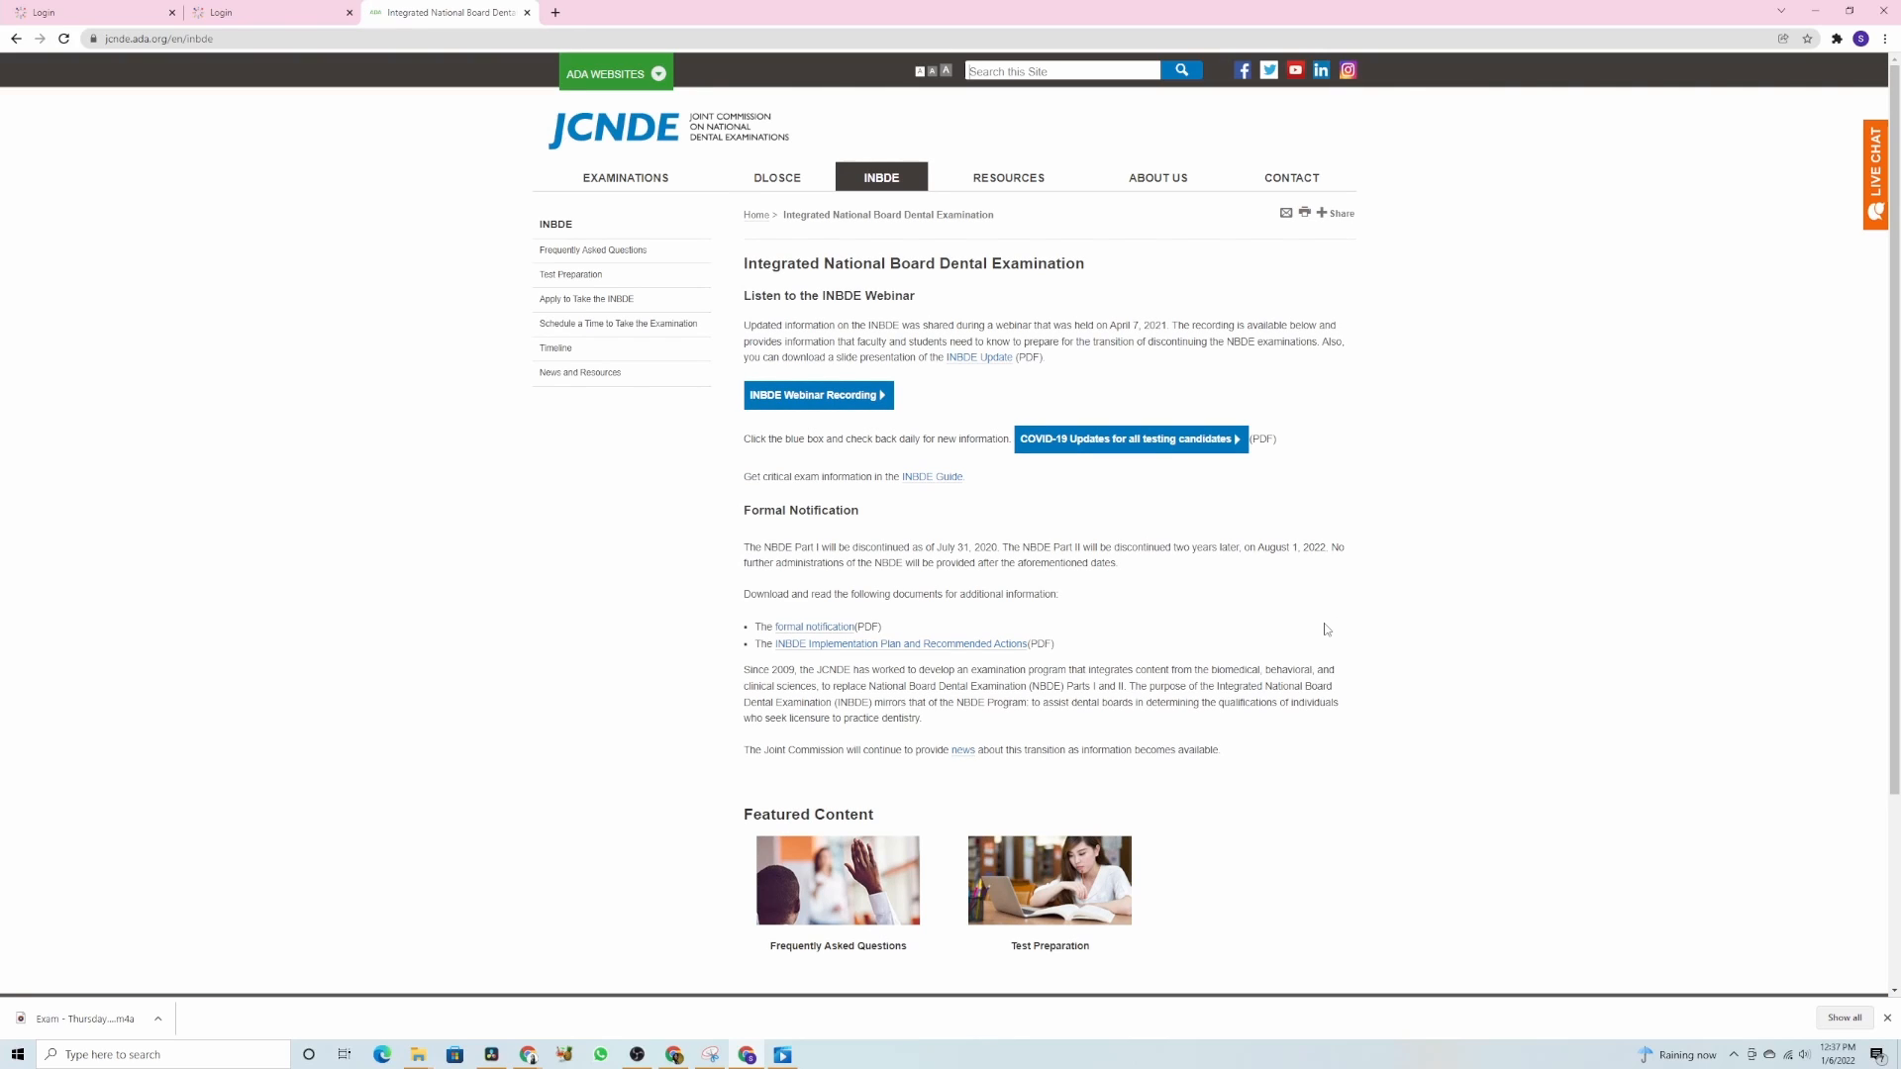
click(609, 300)
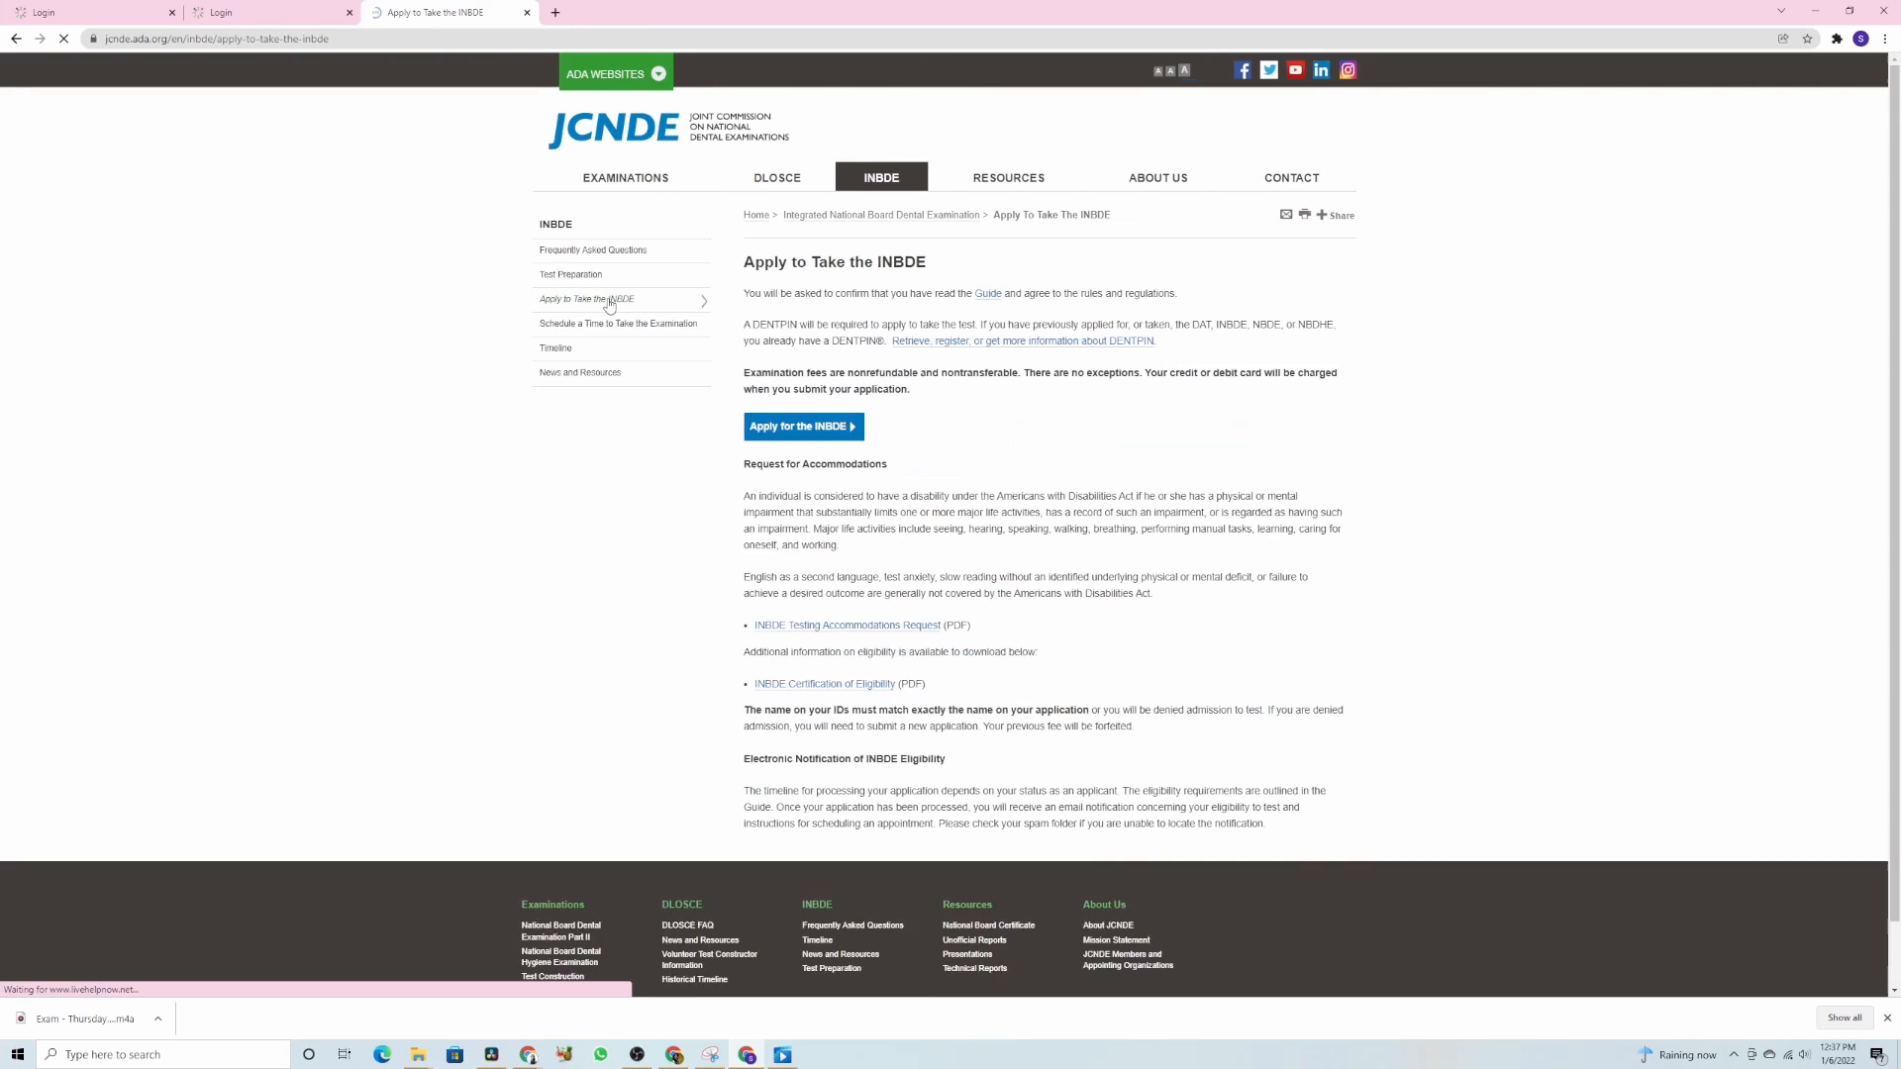
- Start the INBDE application, review the DENTPIN personal and contact information and accept it
click(794, 428)
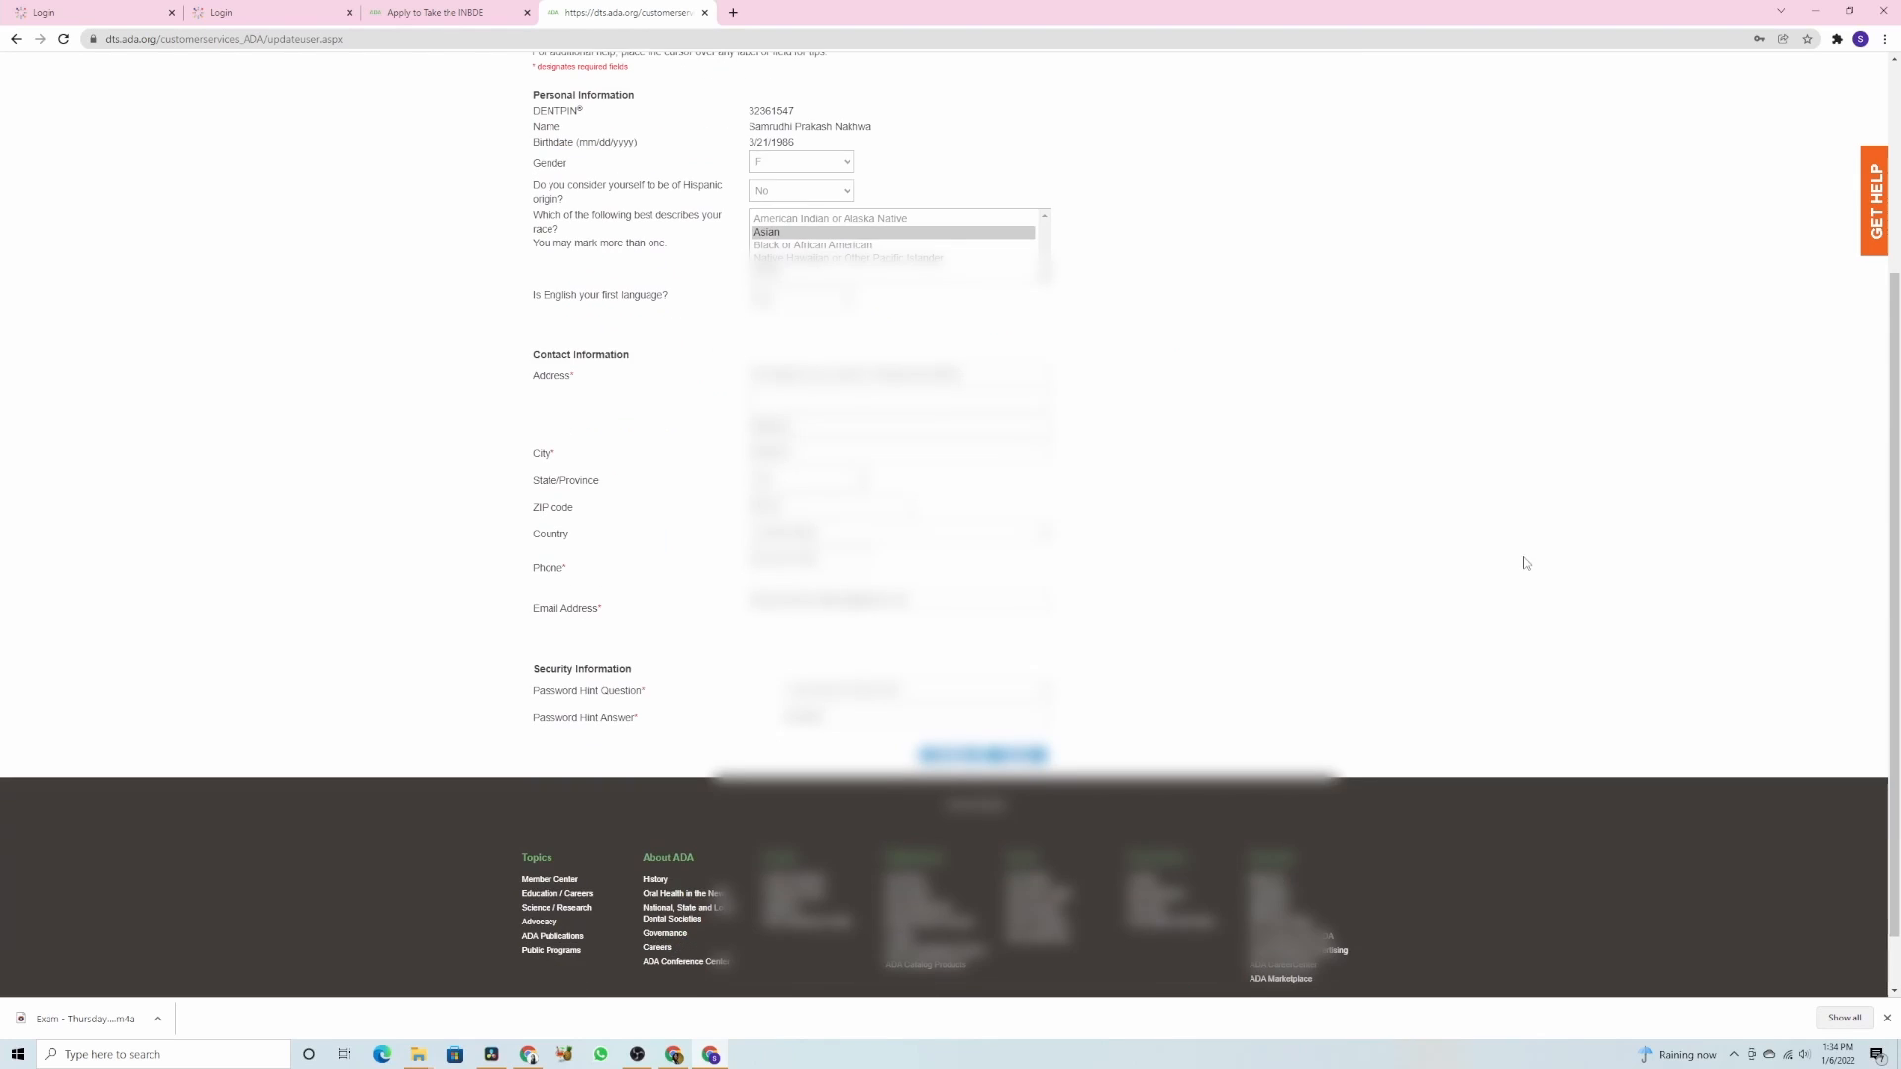
scroll(1523, 561, up, 2)
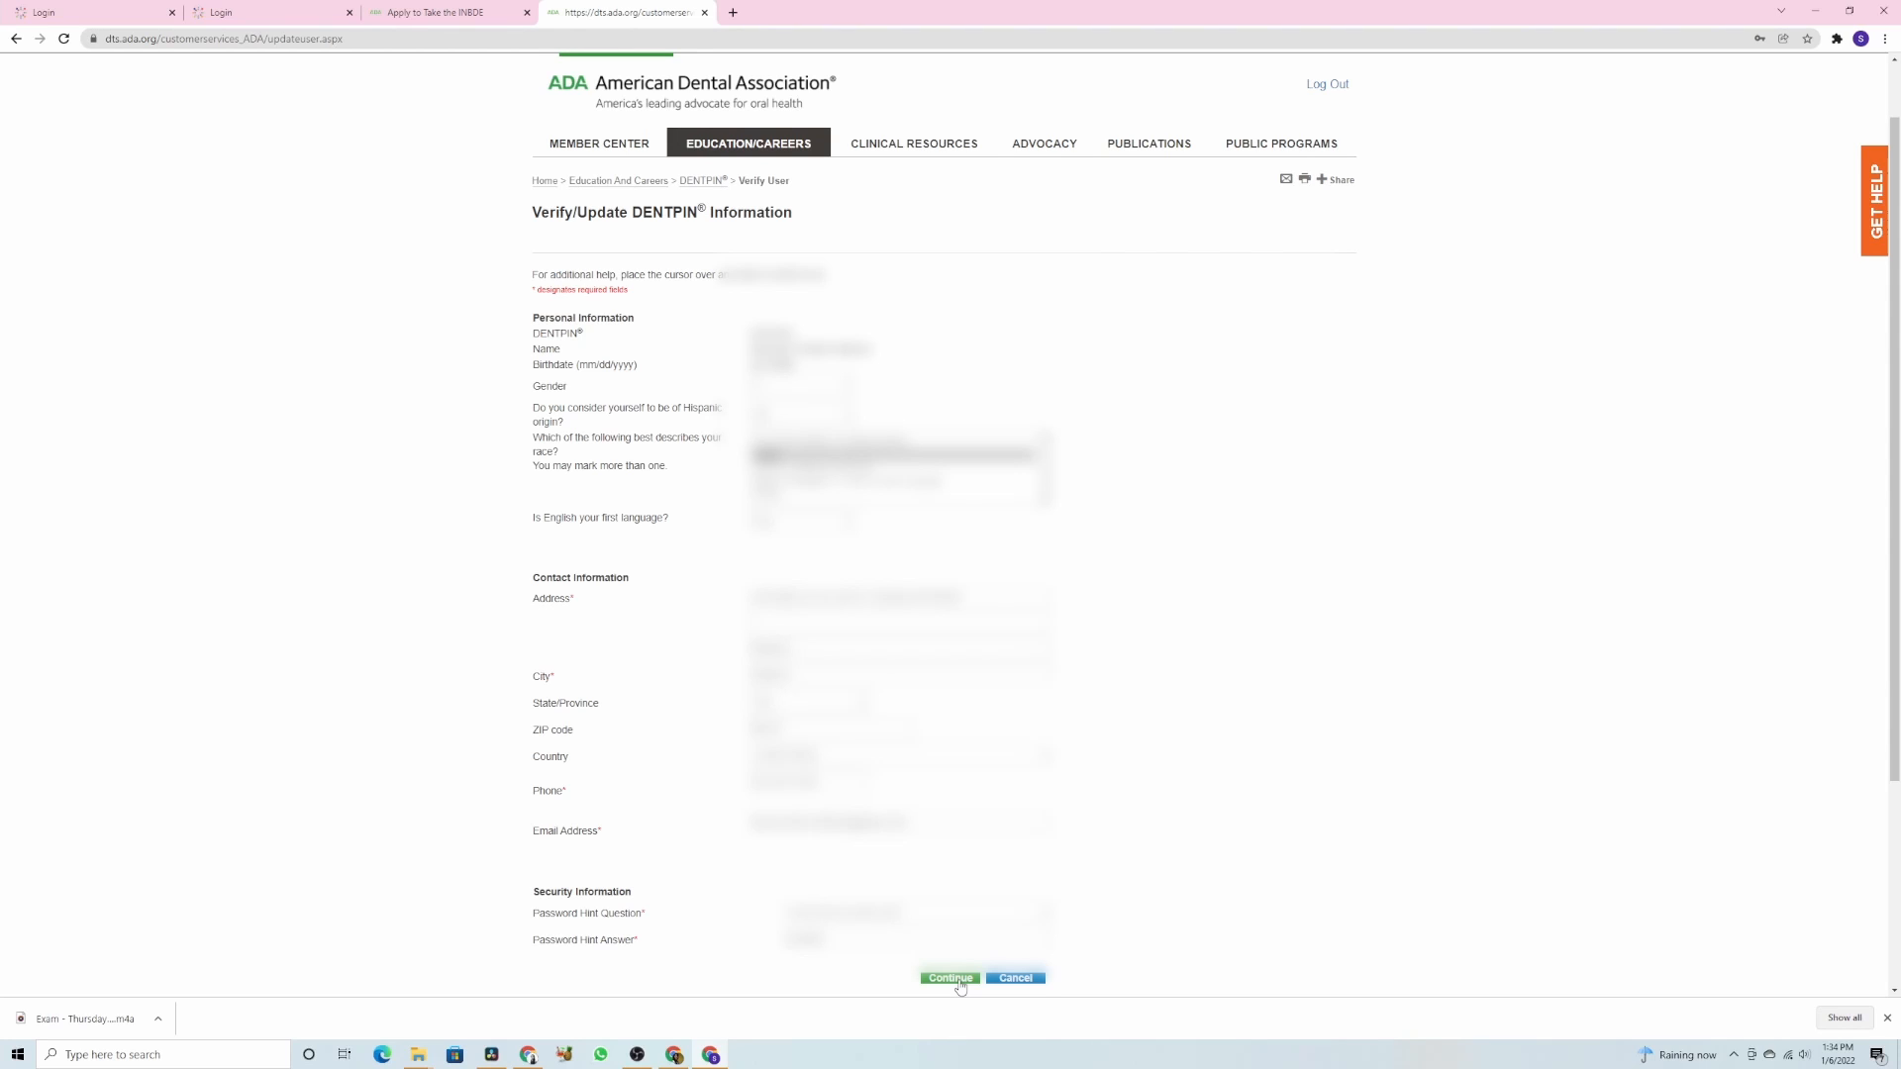
click(953, 978)
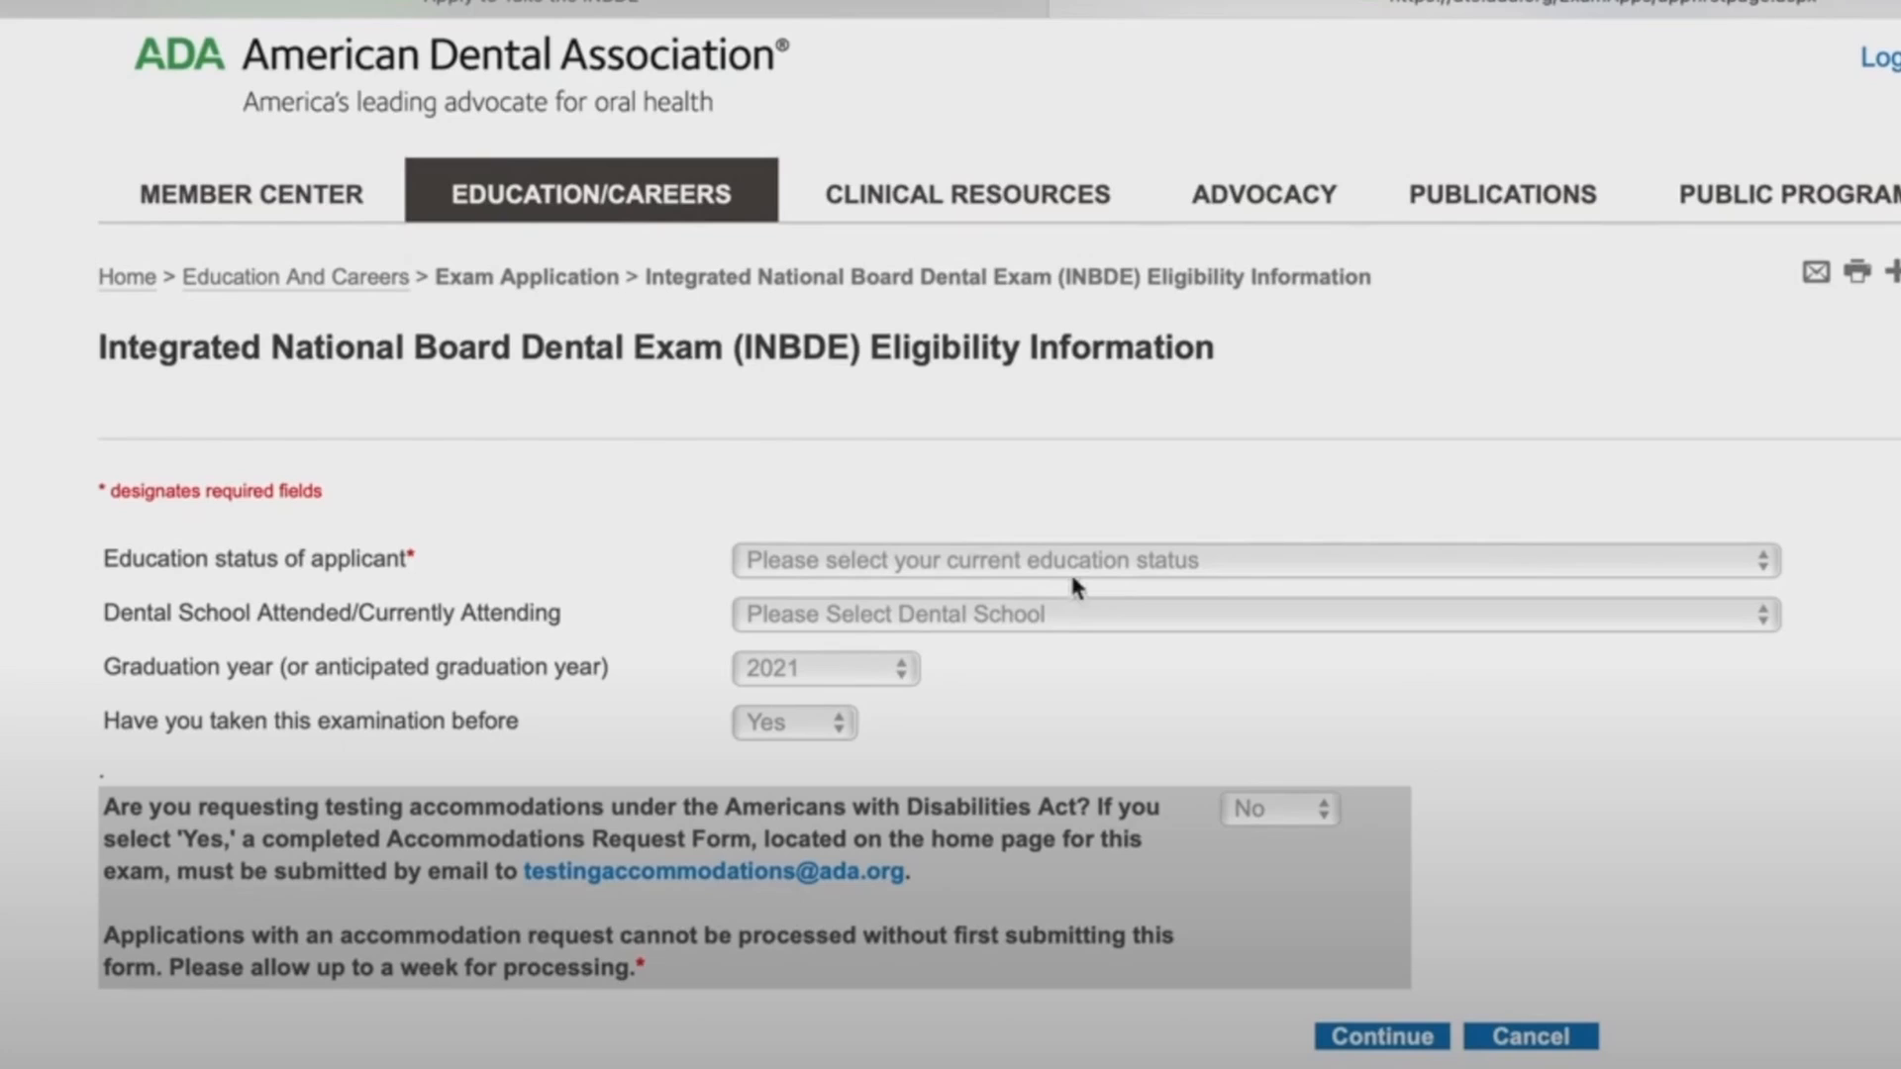
- Set the education status to Dentist (graduate of a non-accredited Dental School) and the dental school to School Not Listed
click(1067, 563)
click(1063, 563)
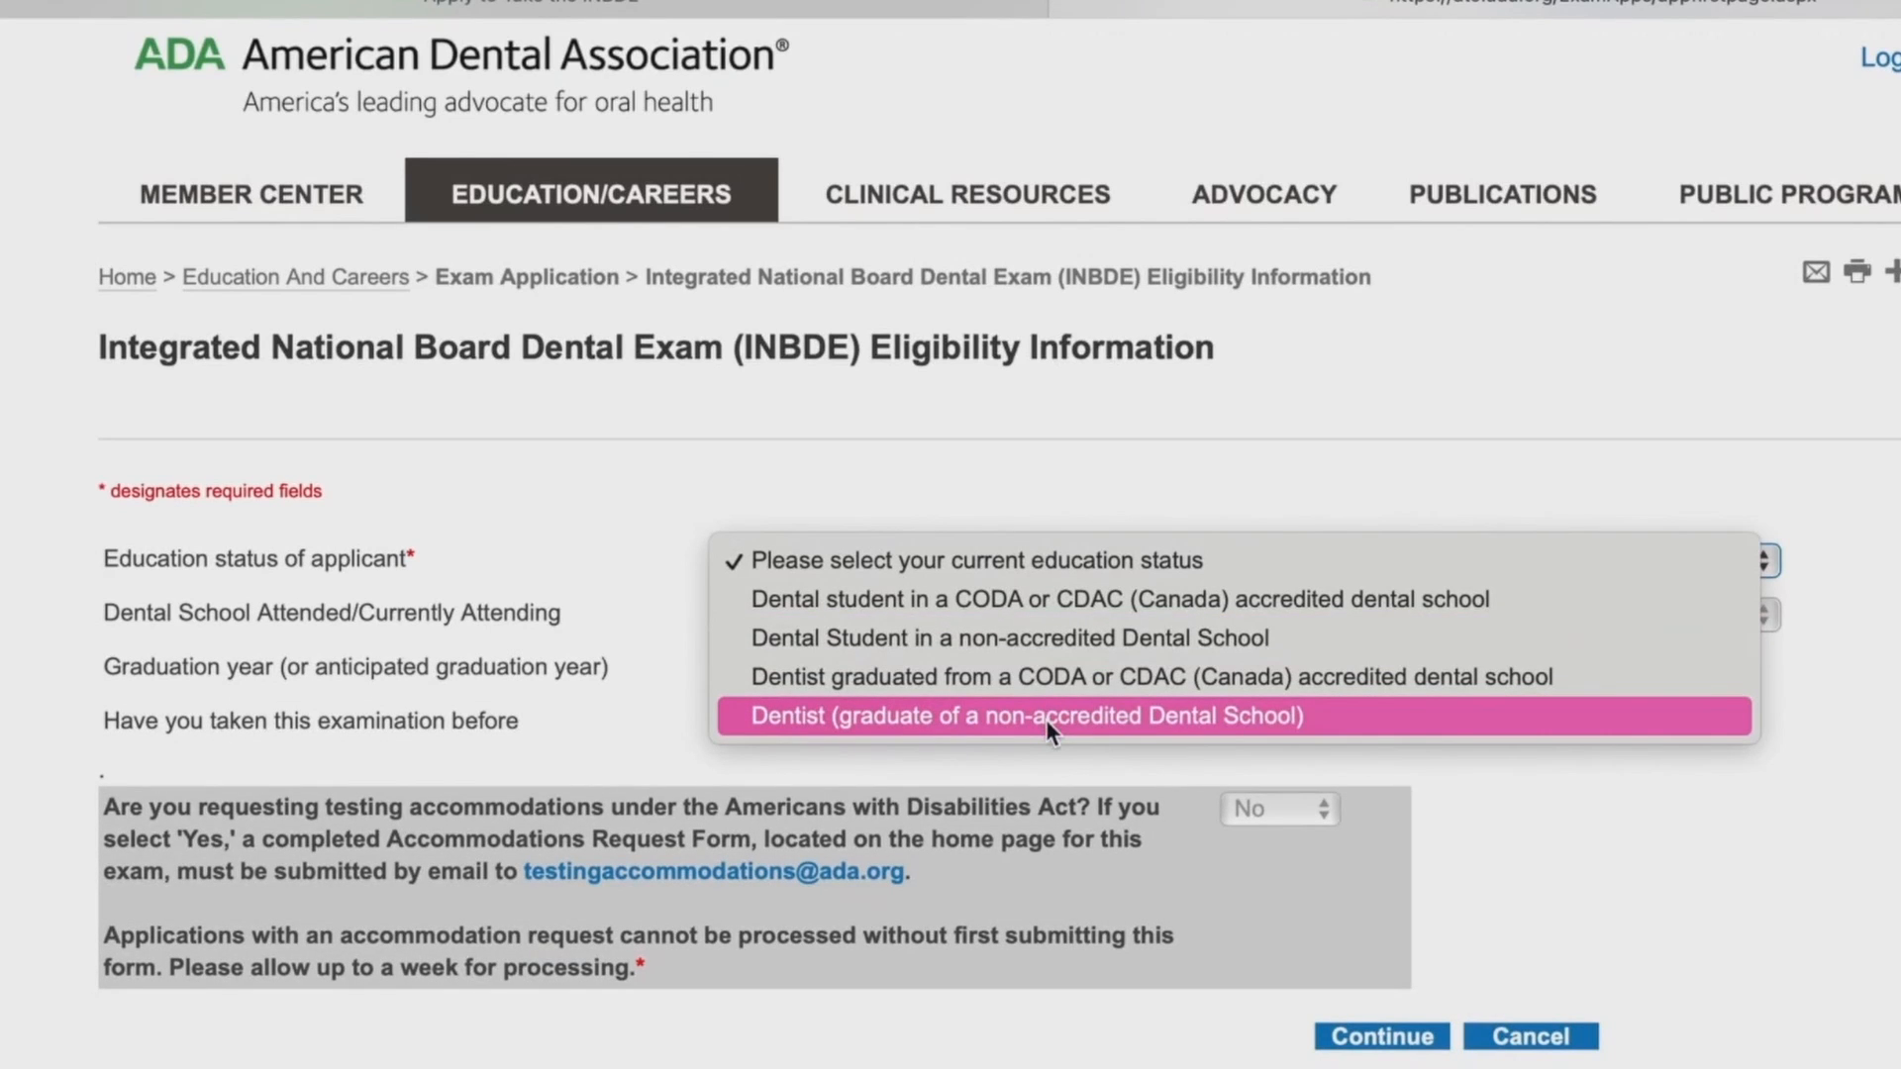
click(1045, 718)
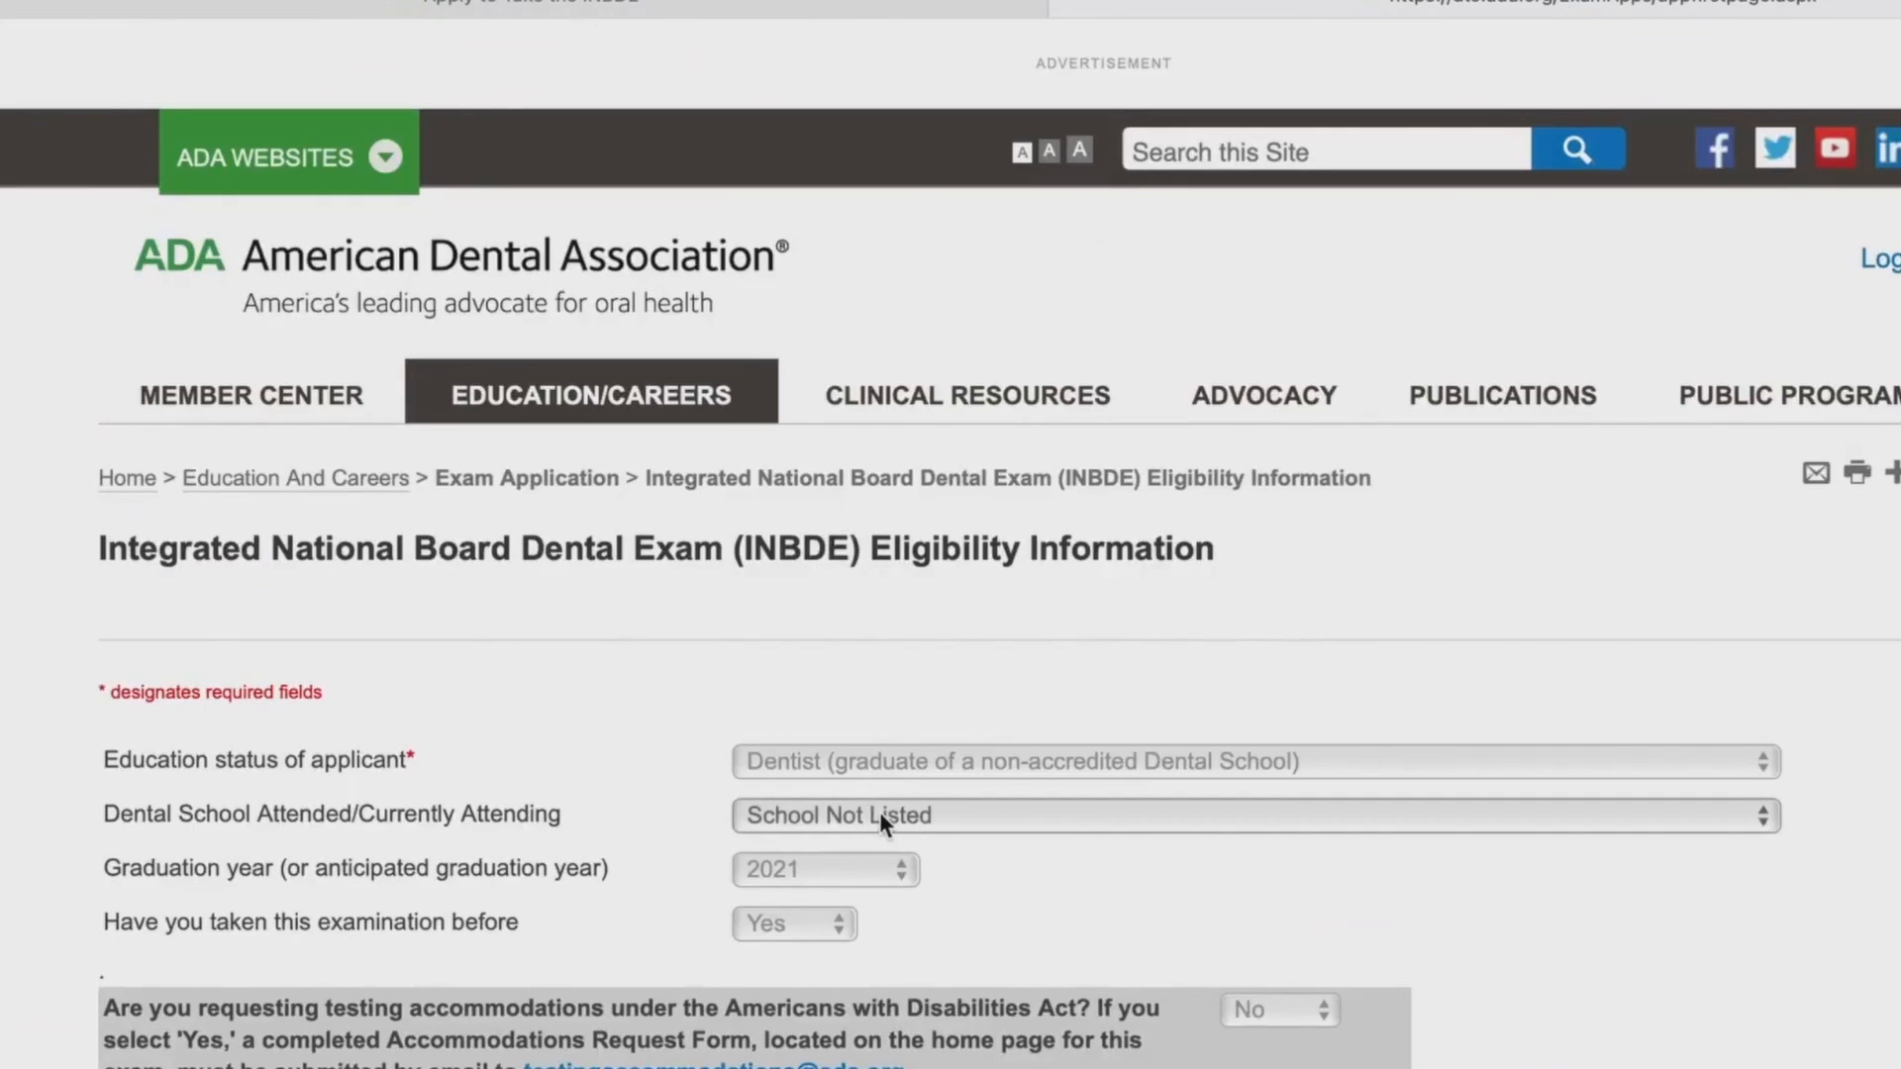
- Keep 2021 as the graduation year and answer No to having taken this examination before
click(794, 867)
click(794, 867)
scroll(796, 871, down, 2)
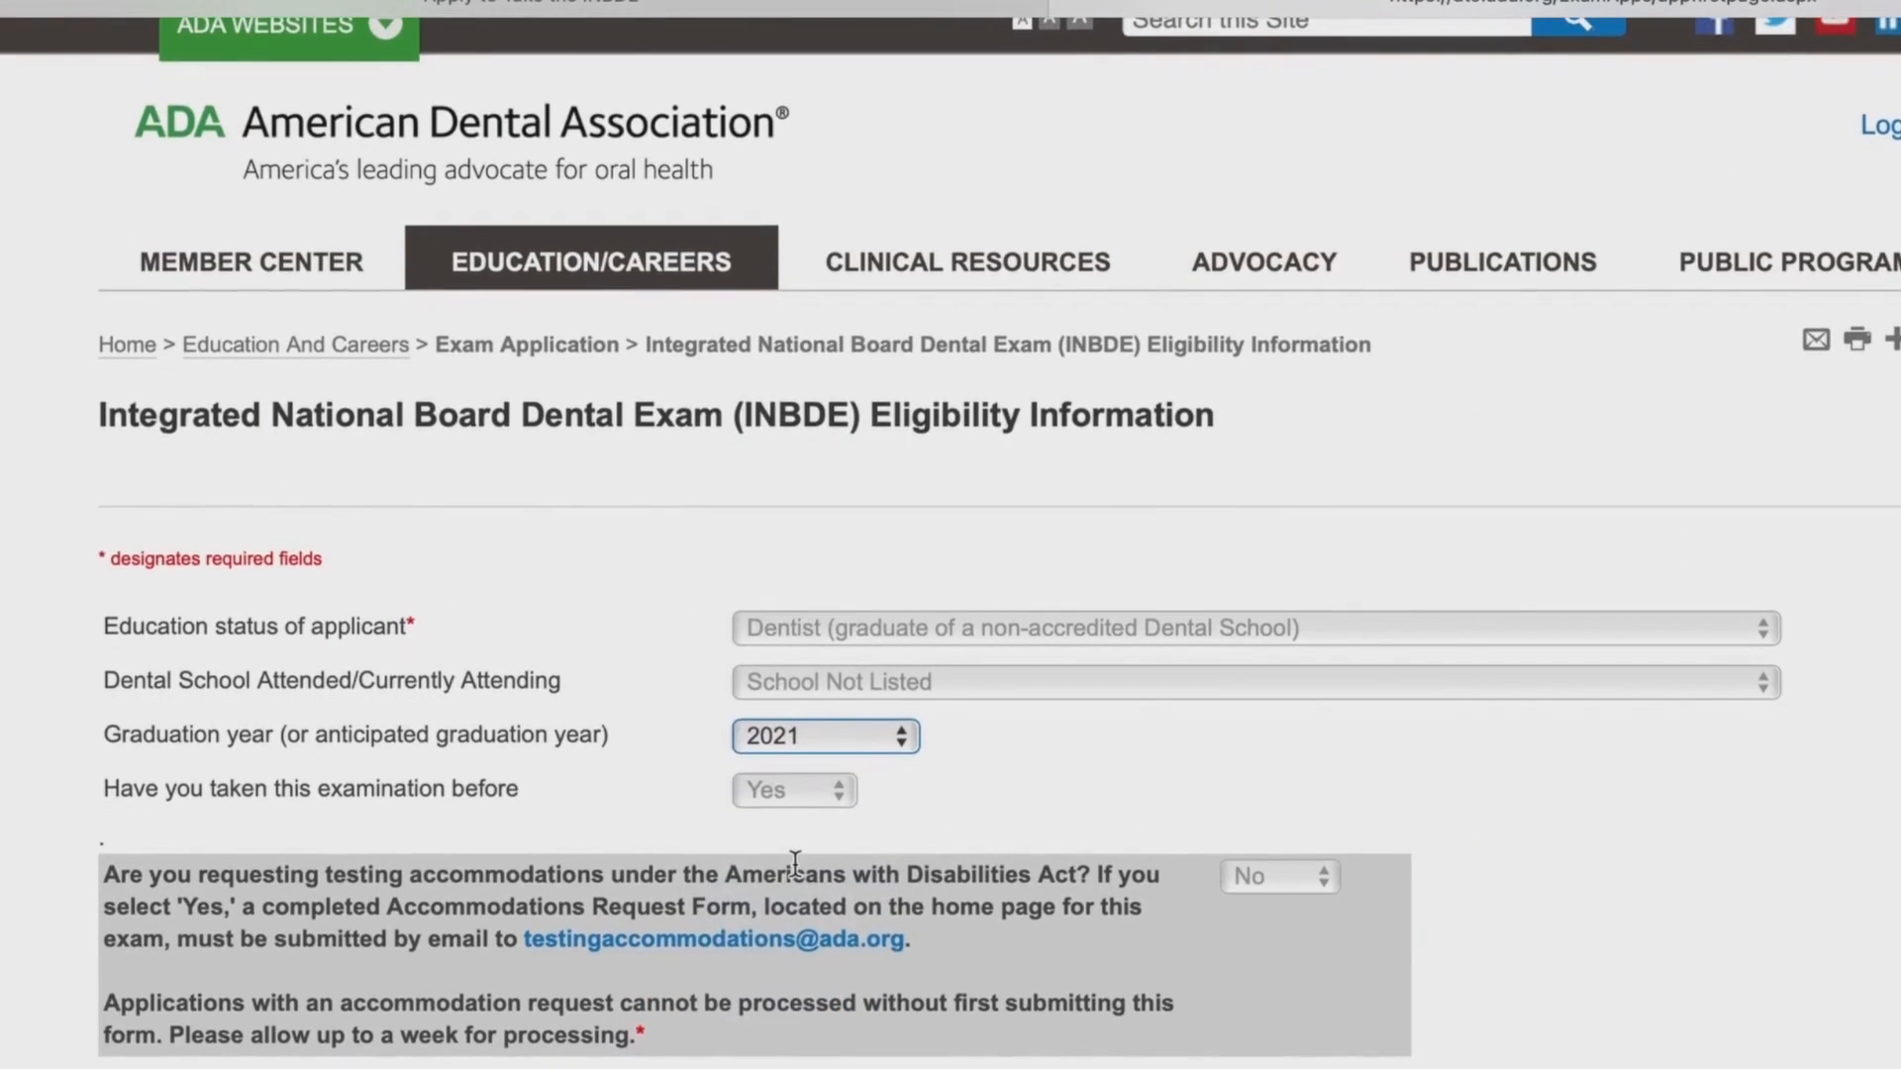
click(779, 798)
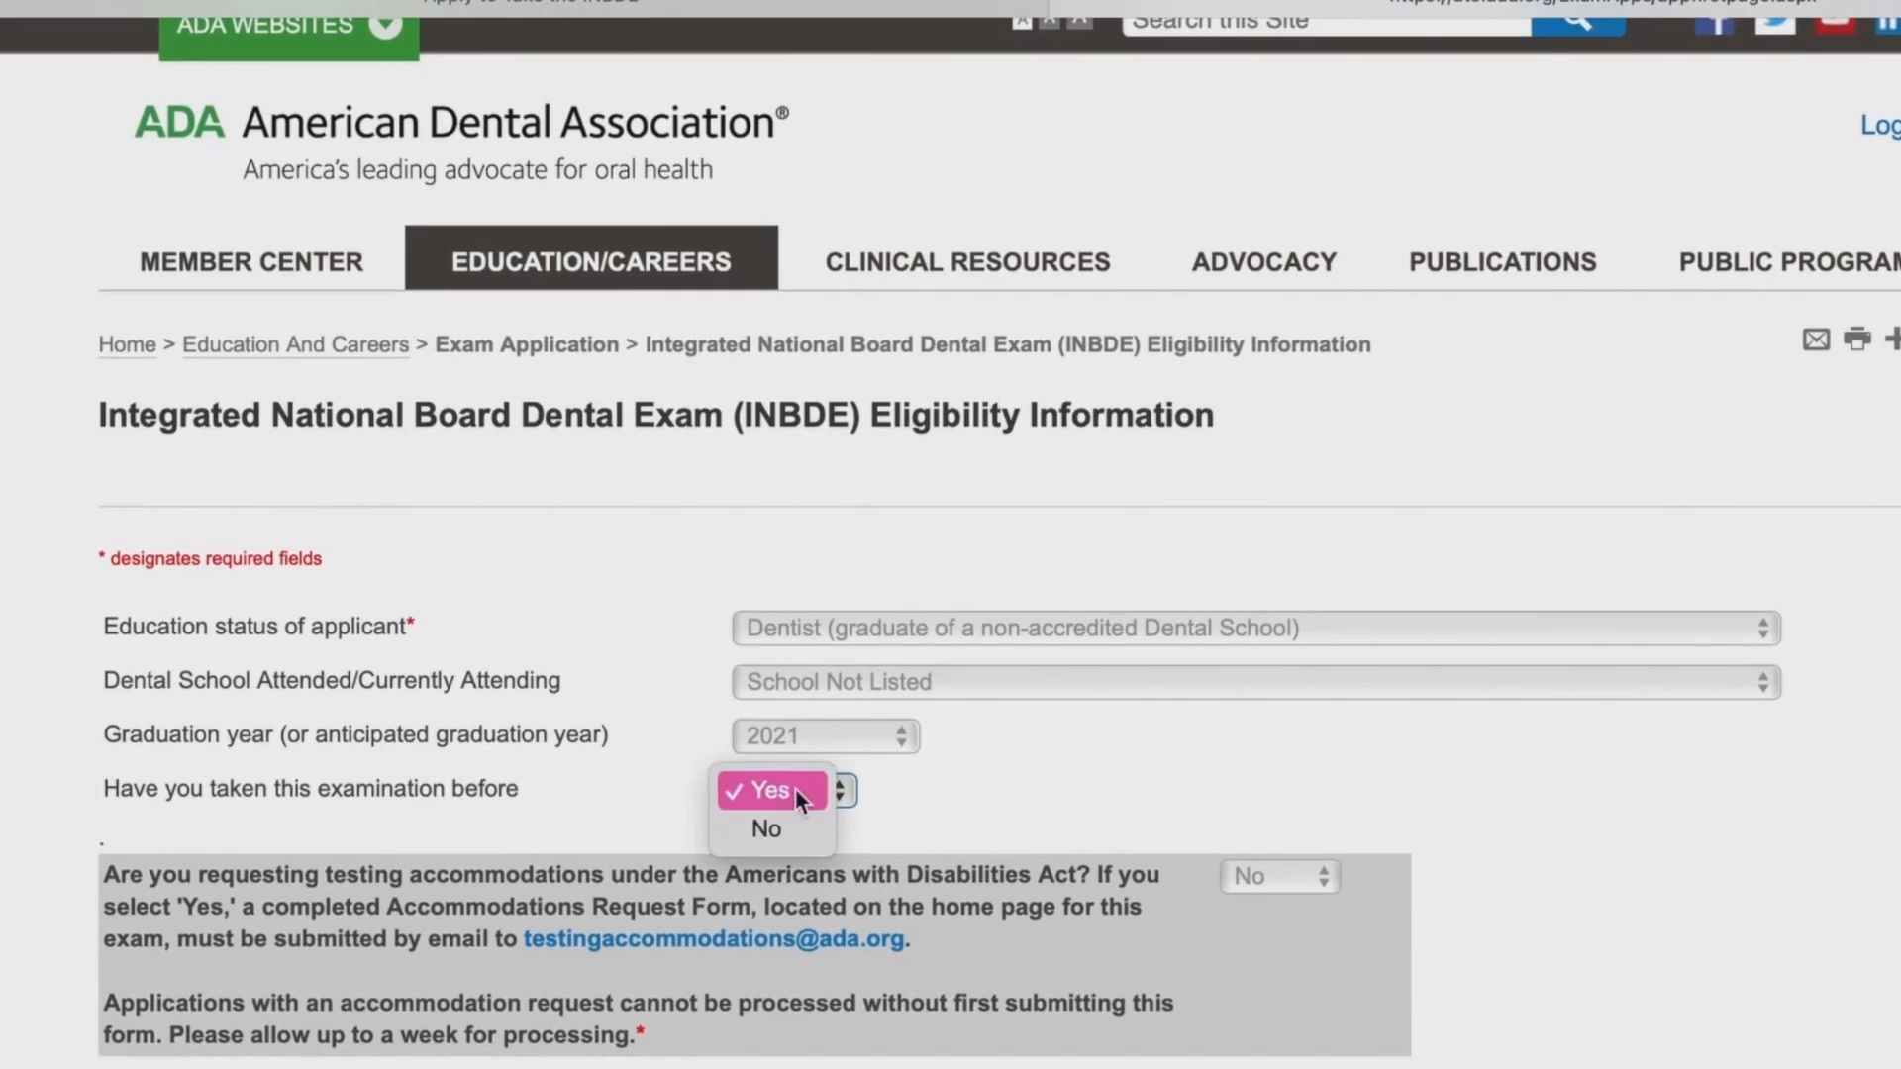
click(789, 828)
scroll(965, 804, down, 3)
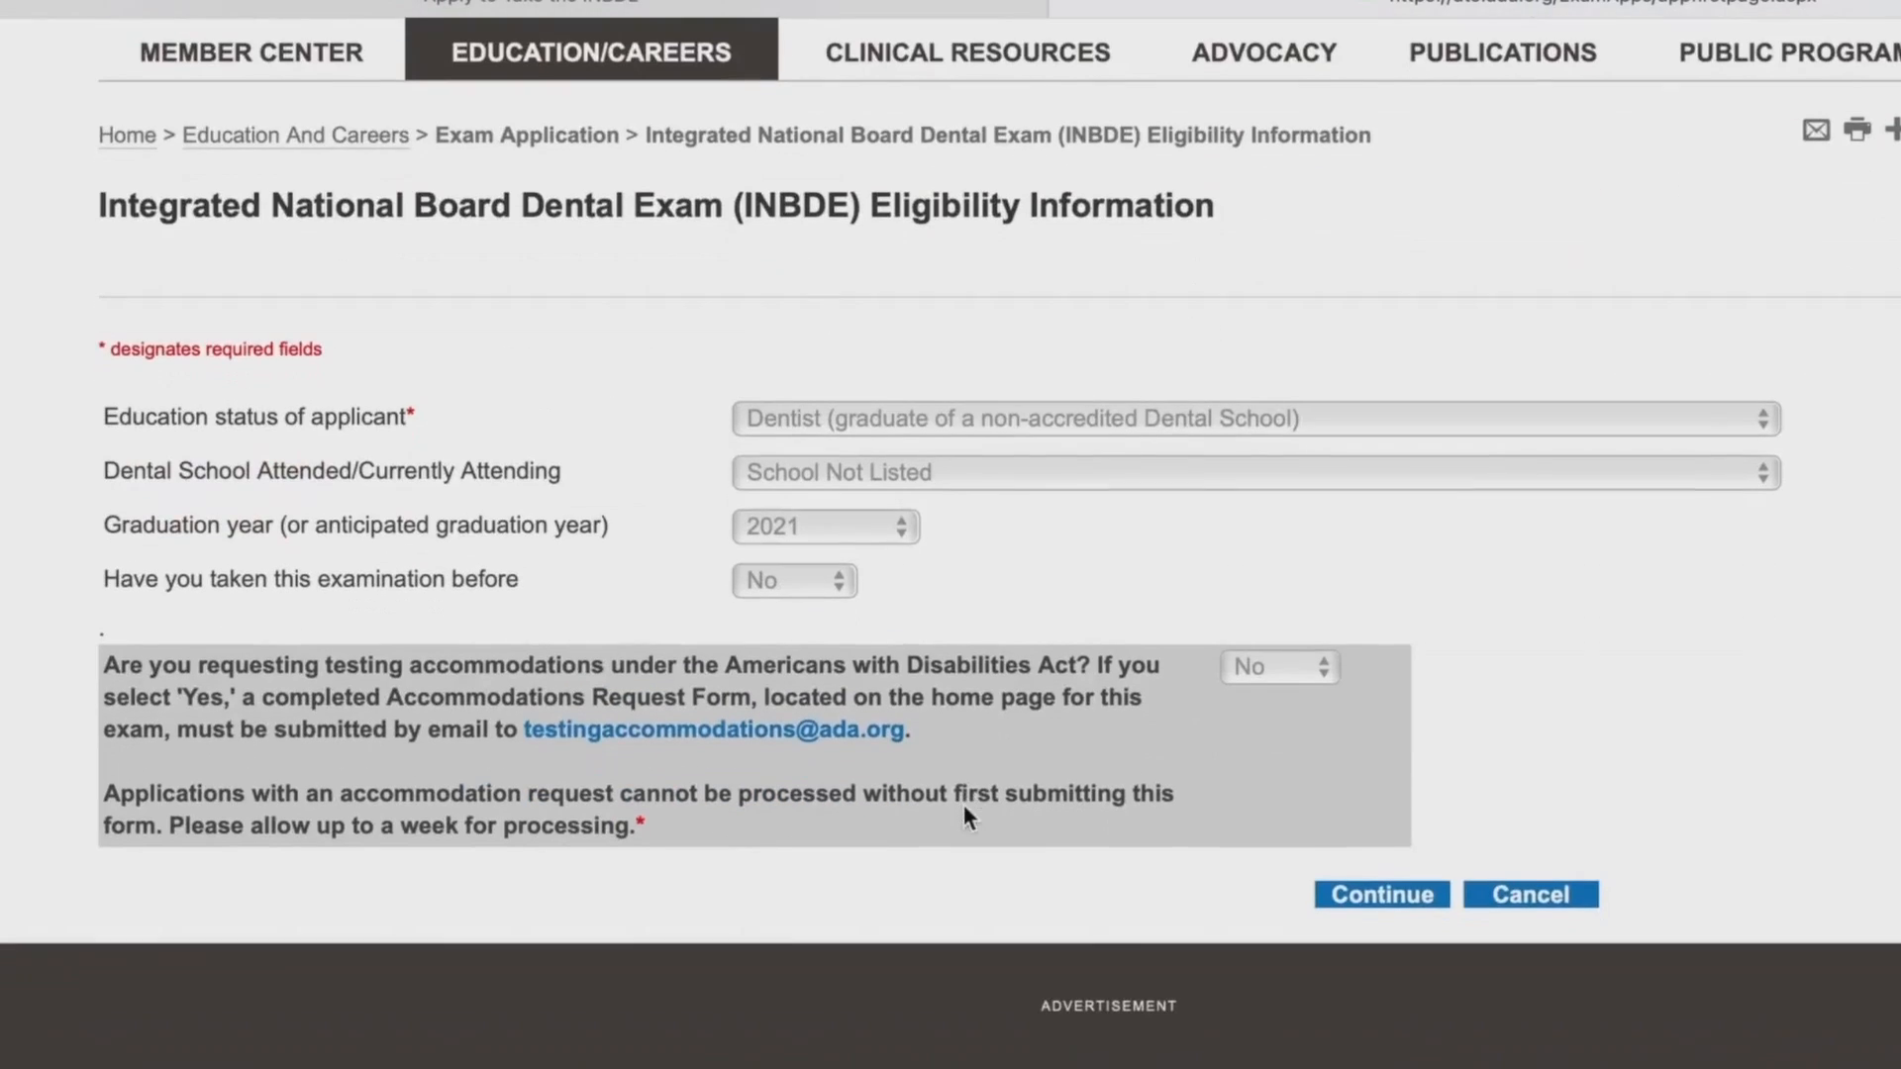
- Submit the eligibility information and review the result recipient list and the total charge
click(1402, 898)
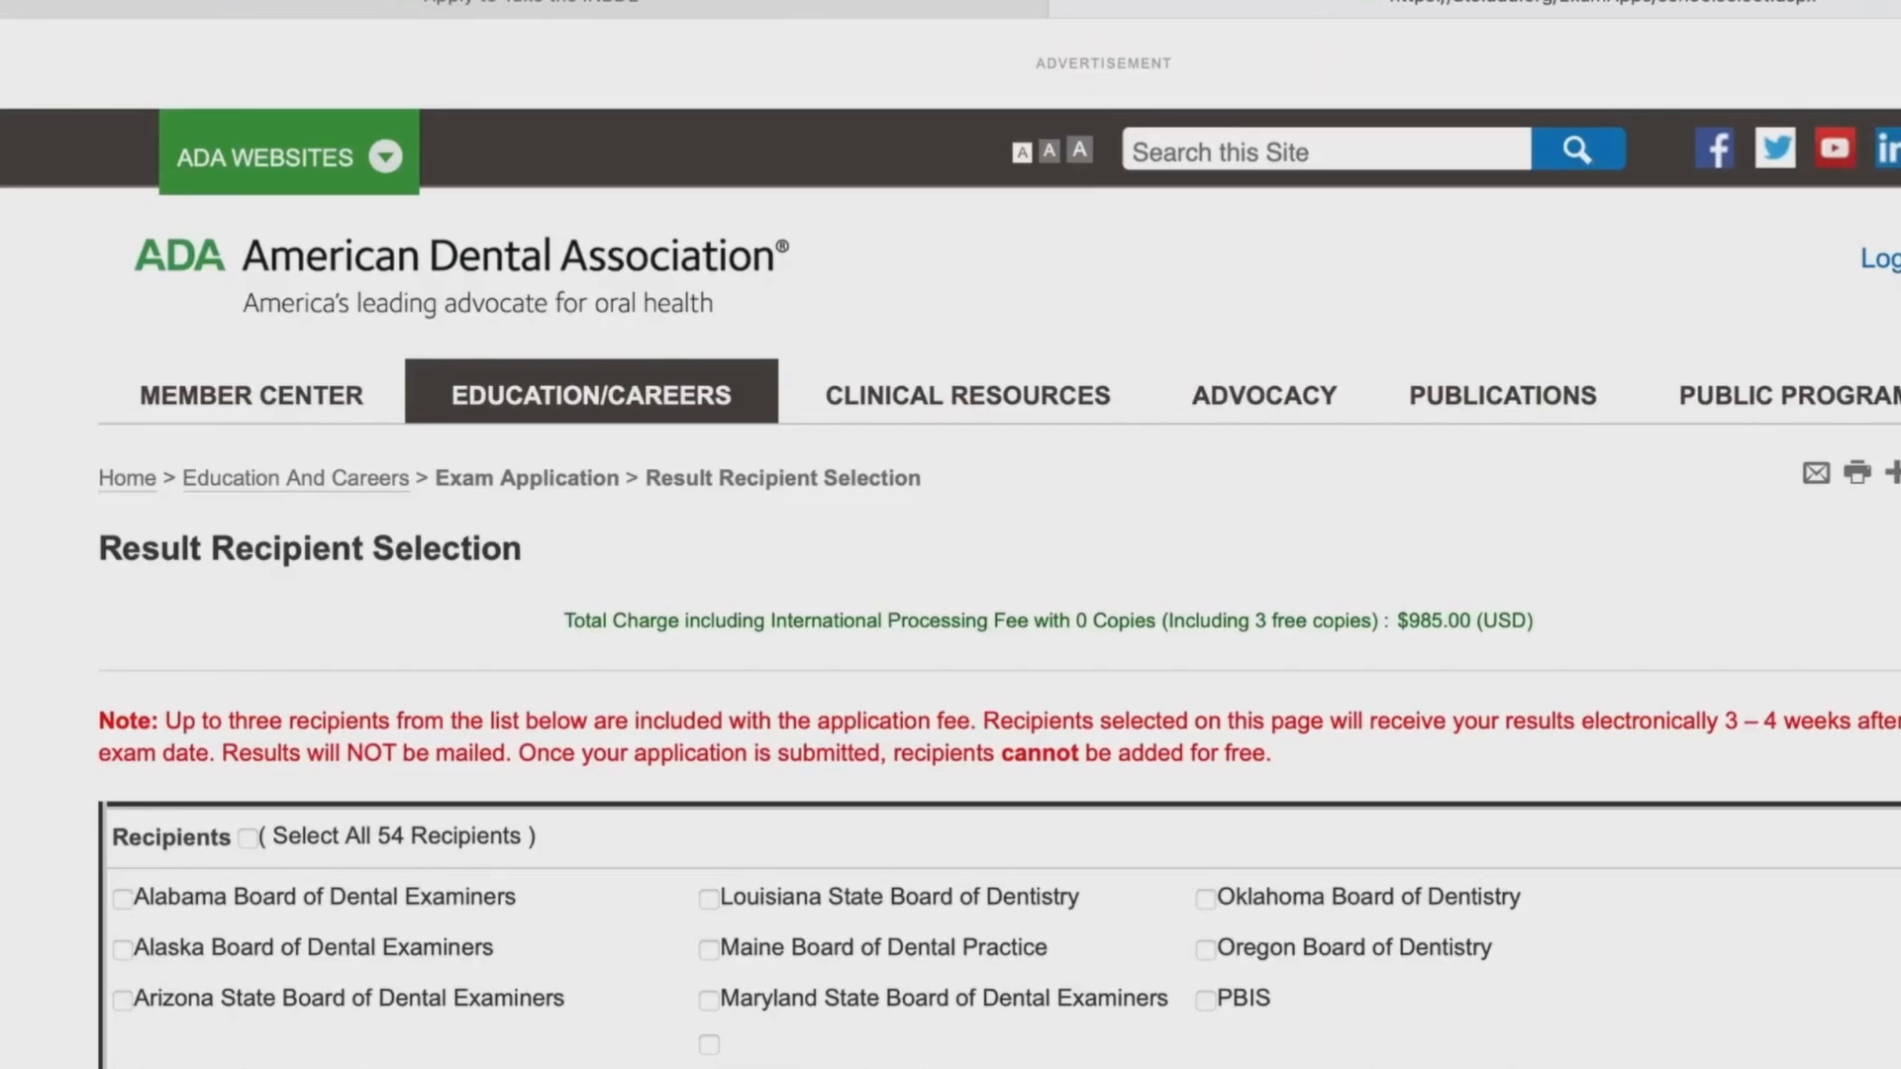
scroll(951, 535, down, 6)
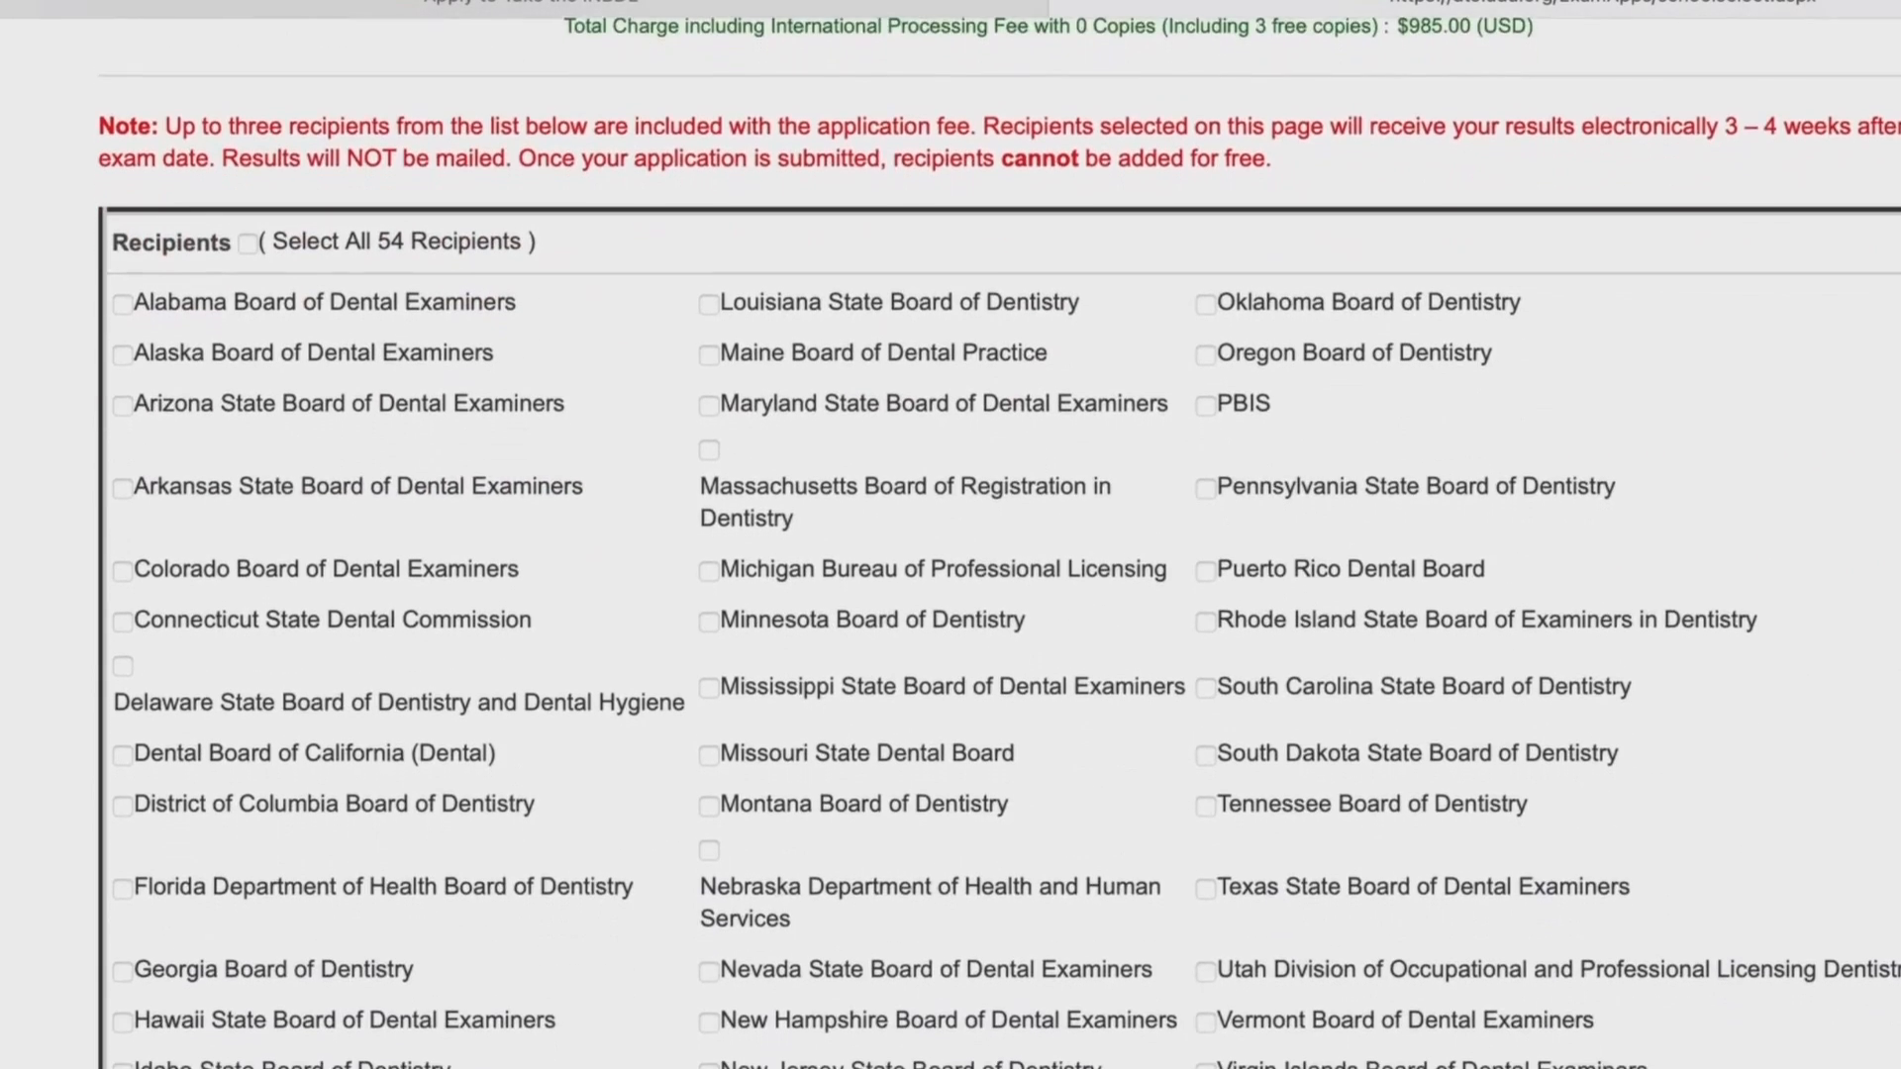
scroll(204, 182, up, 1)
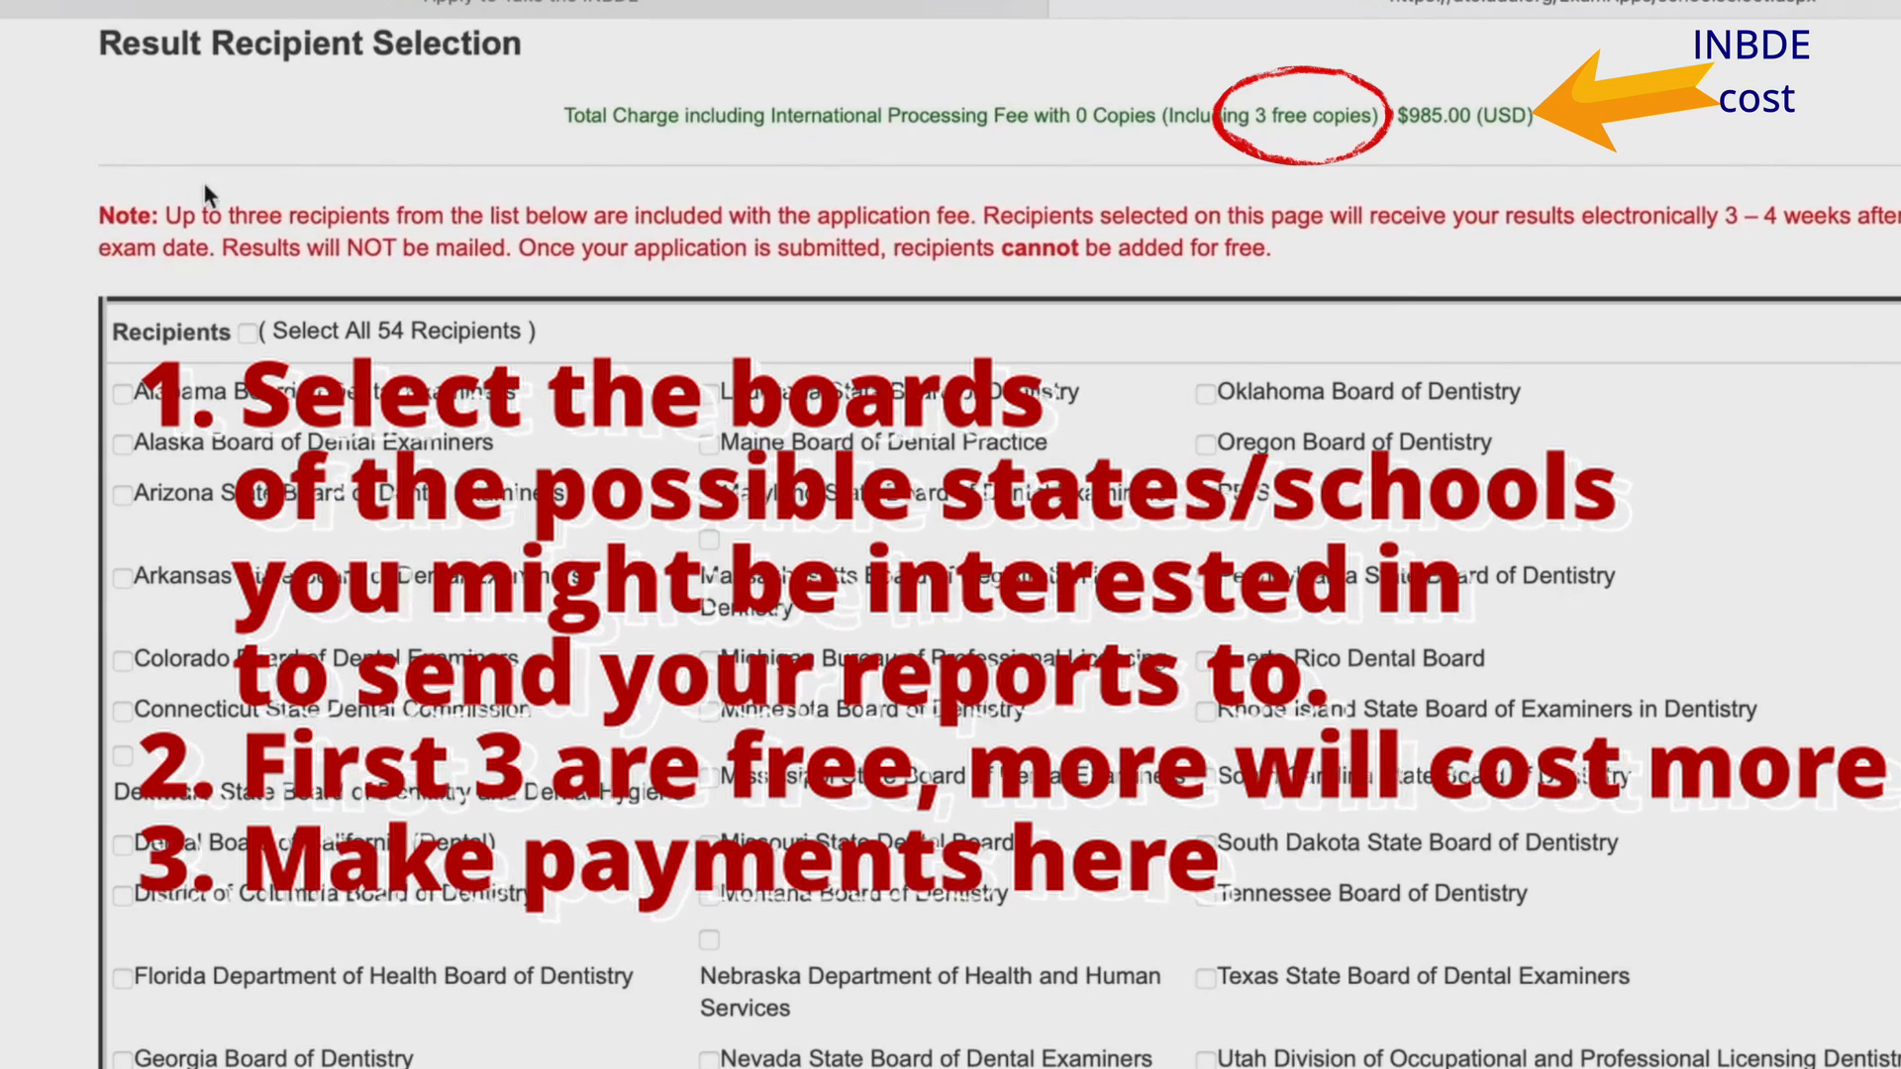
- Submit the result recipient selection with three state dental boards and accept the application preview
scroll(204, 182, down, 10)
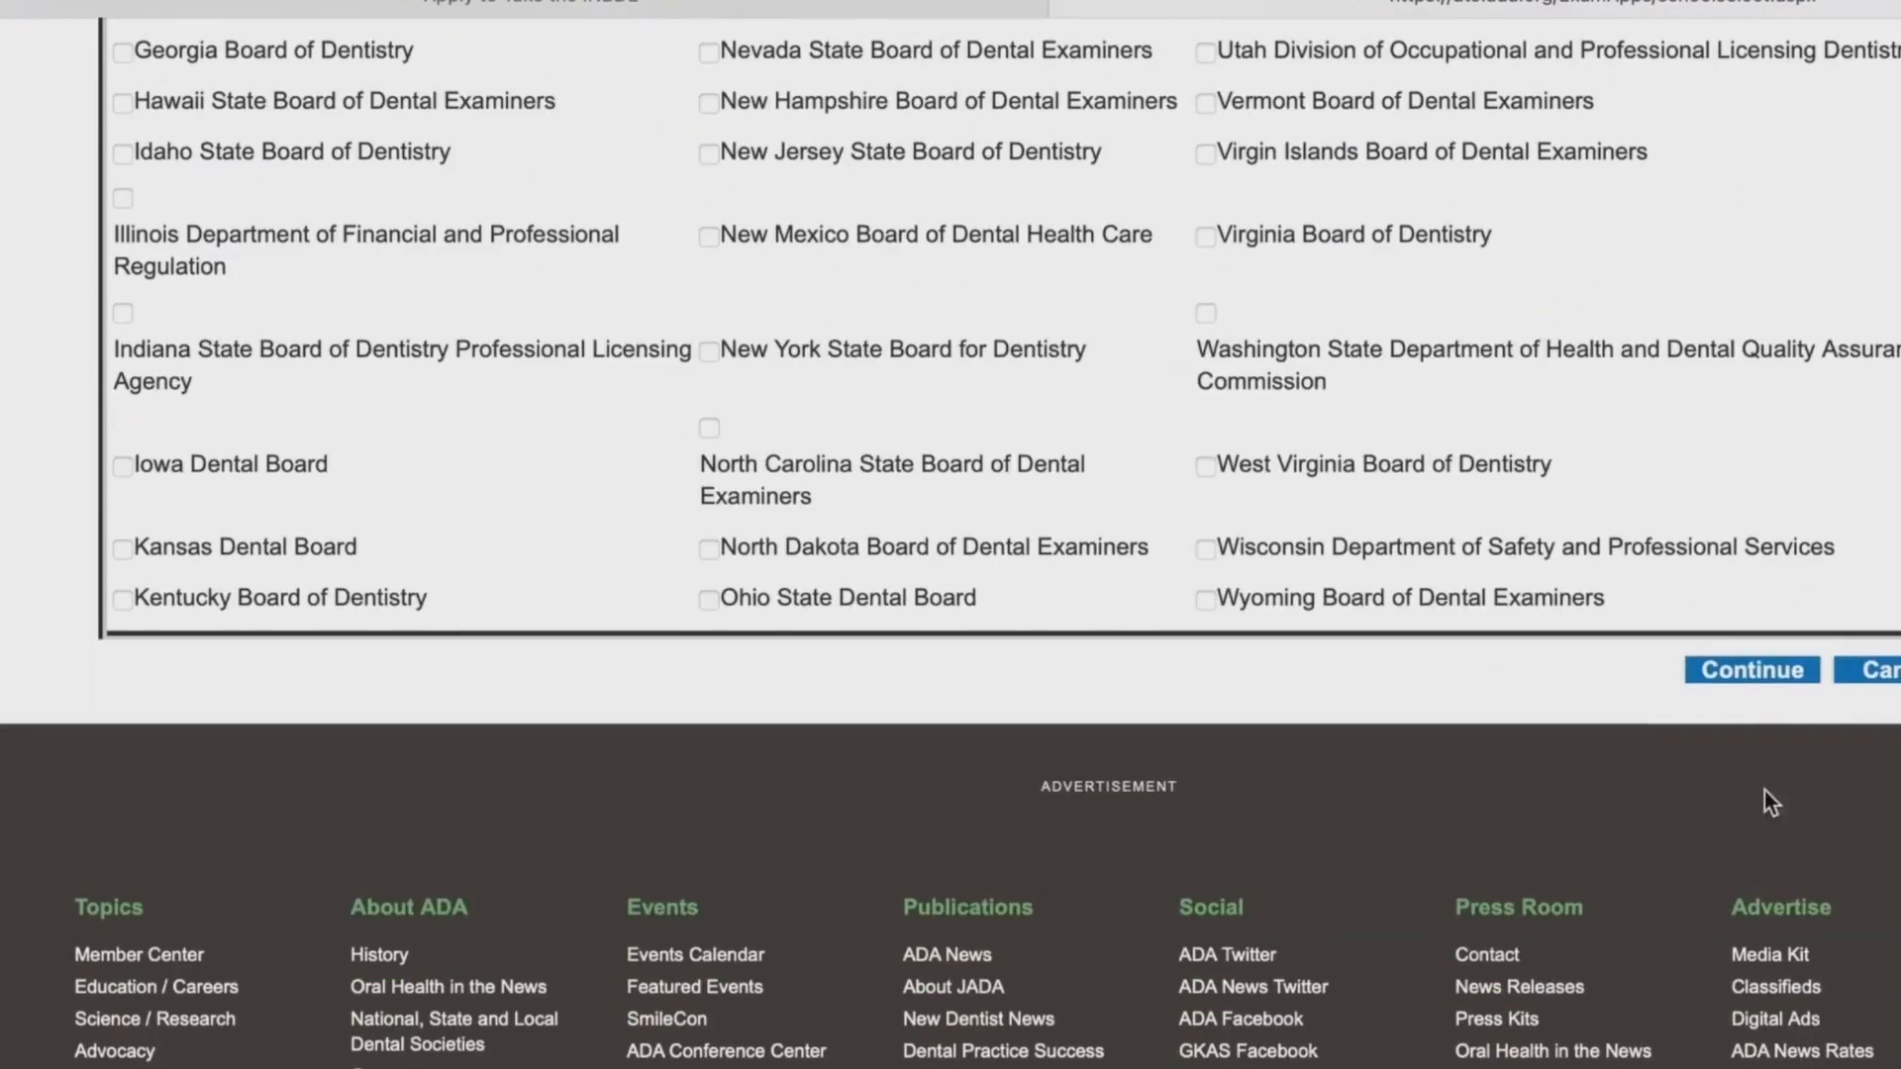
click(1772, 673)
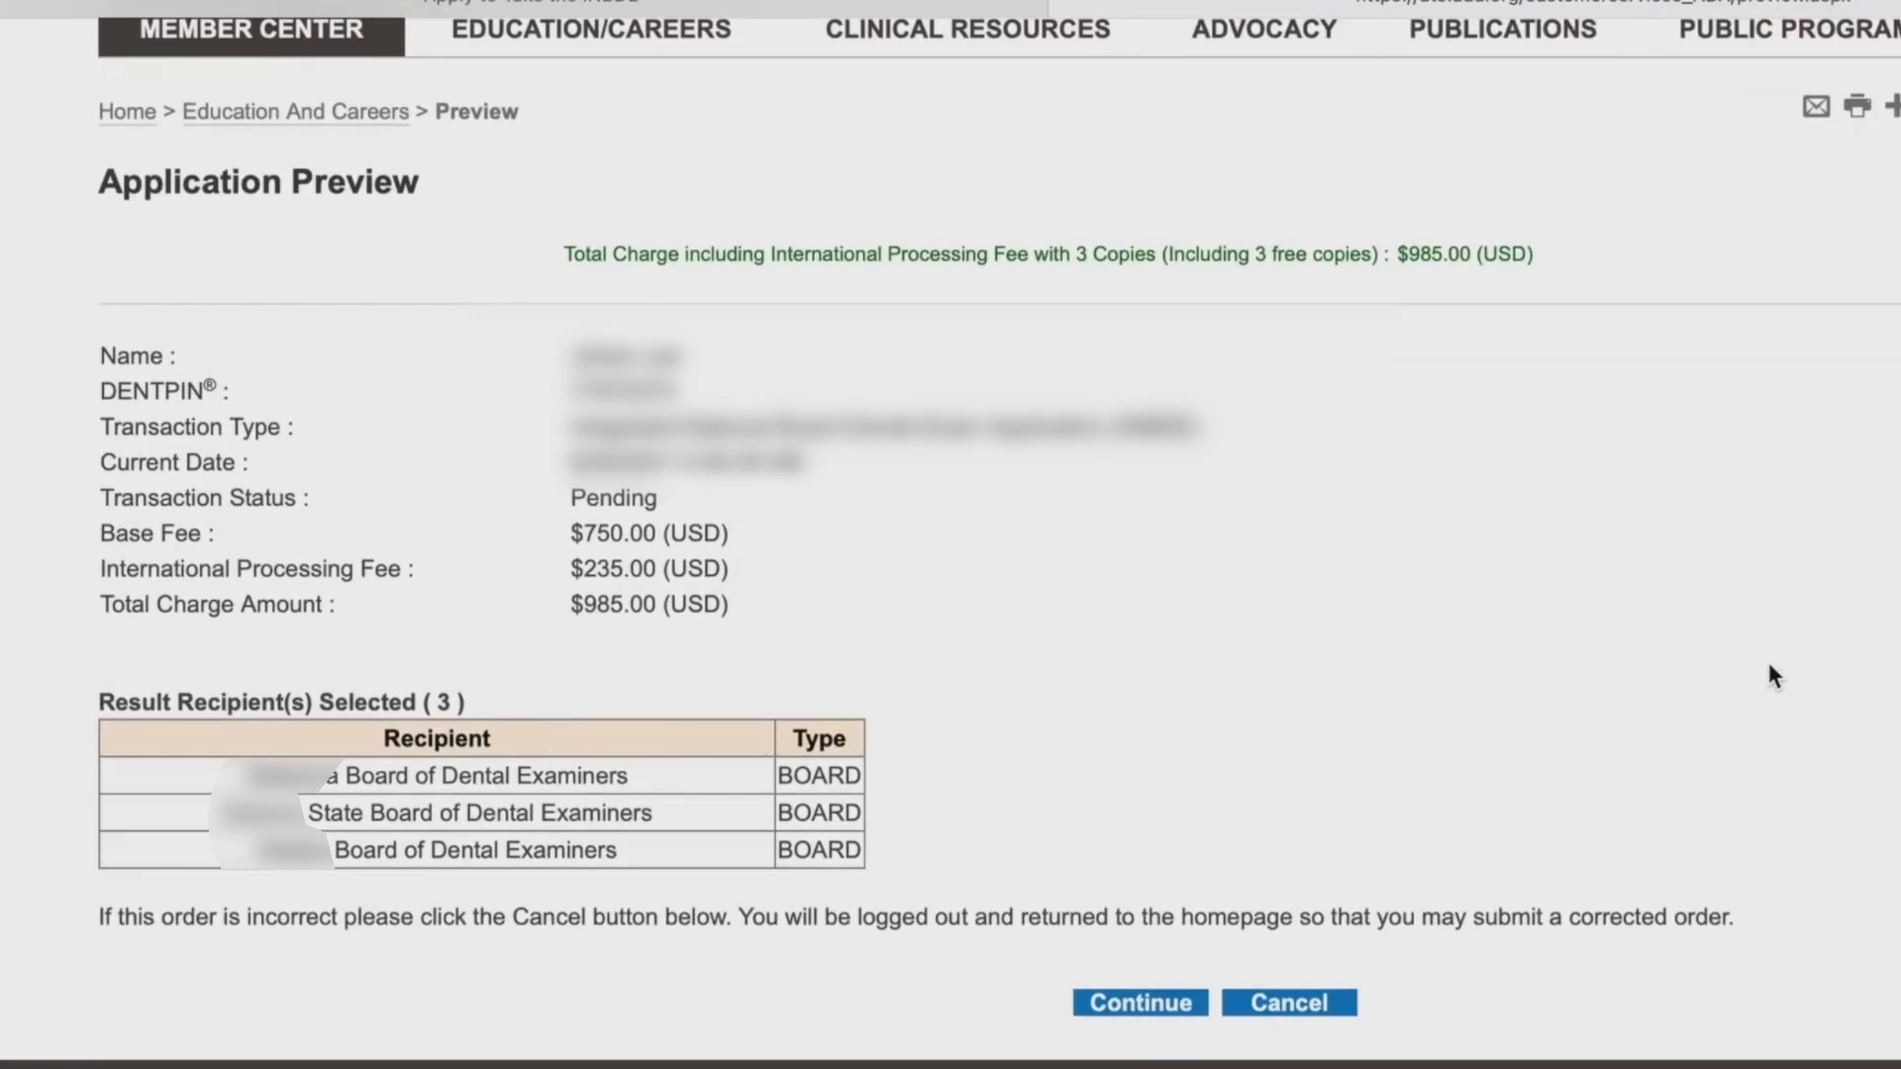
scroll(1772, 676, down, 2)
click(1122, 933)
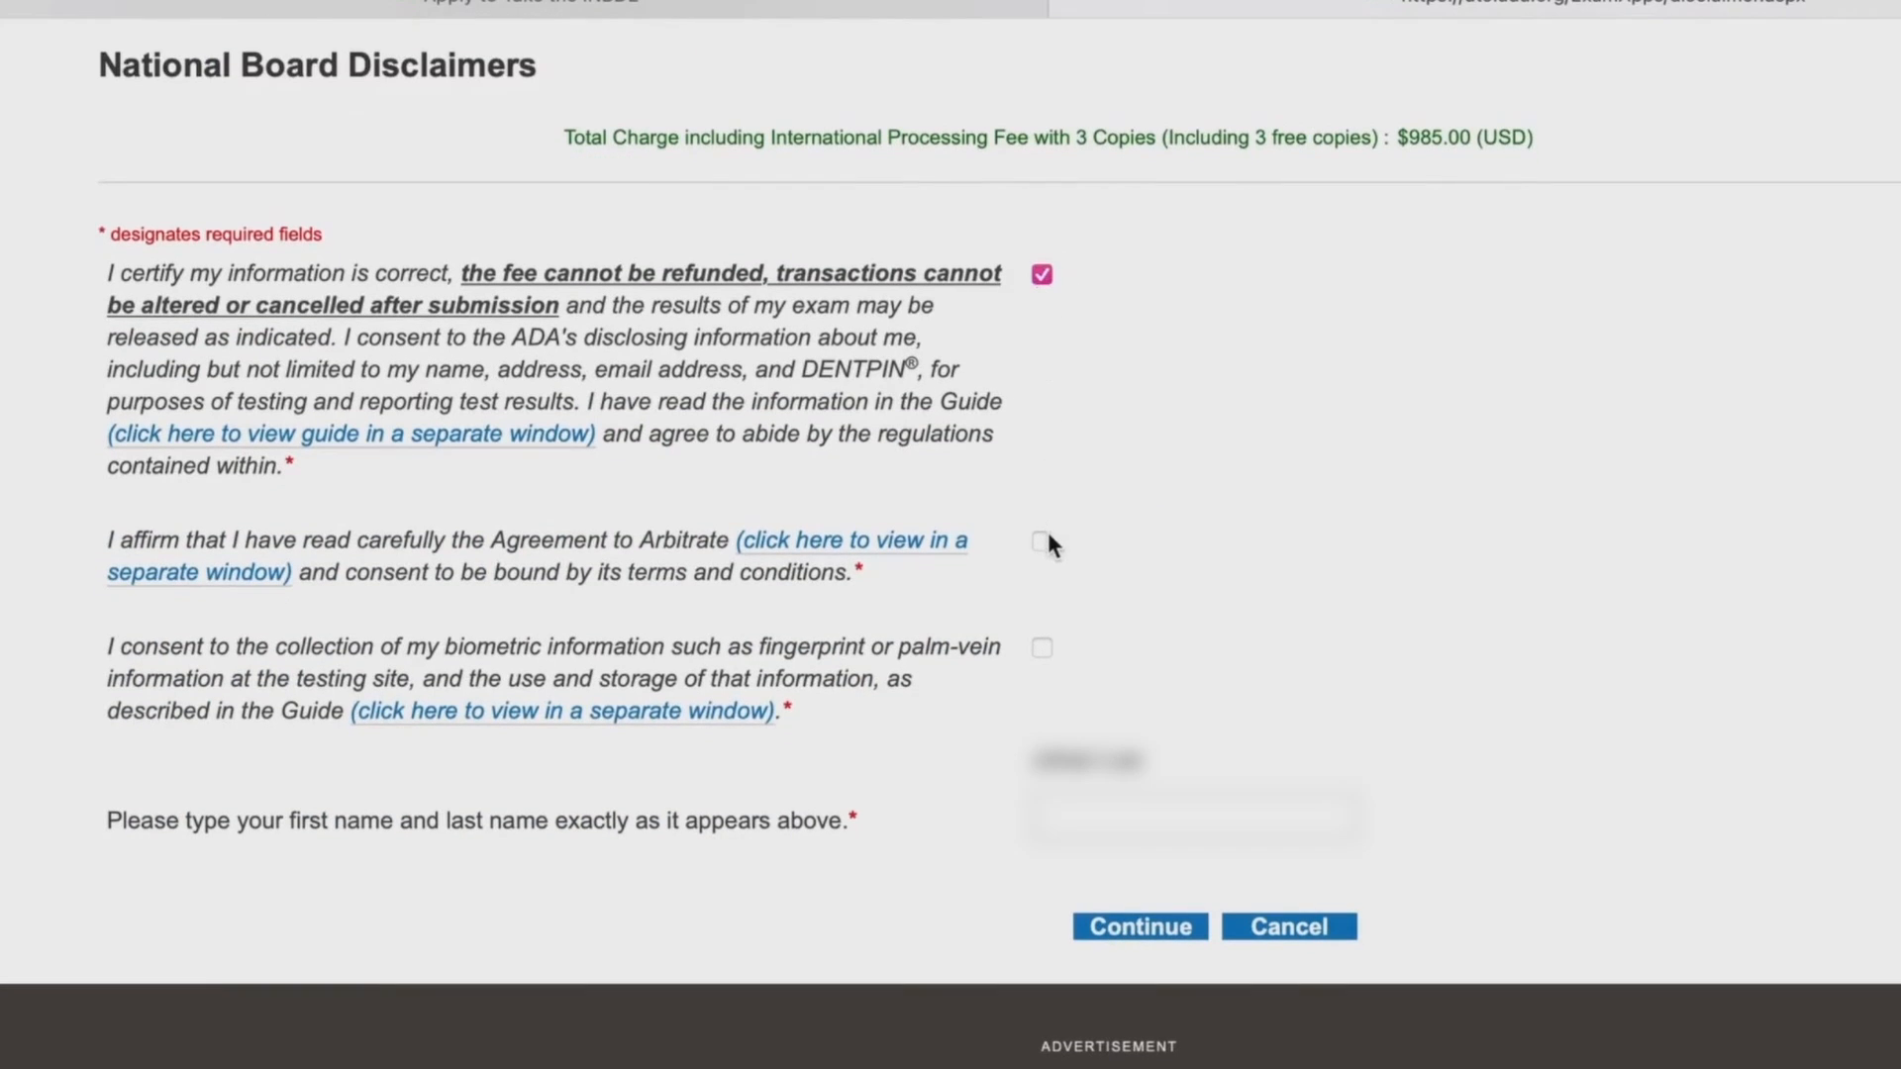
- Accept all three National Board disclaimers and enter the applicant's first and last name as the signature
click(1041, 649)
click(1045, 818)
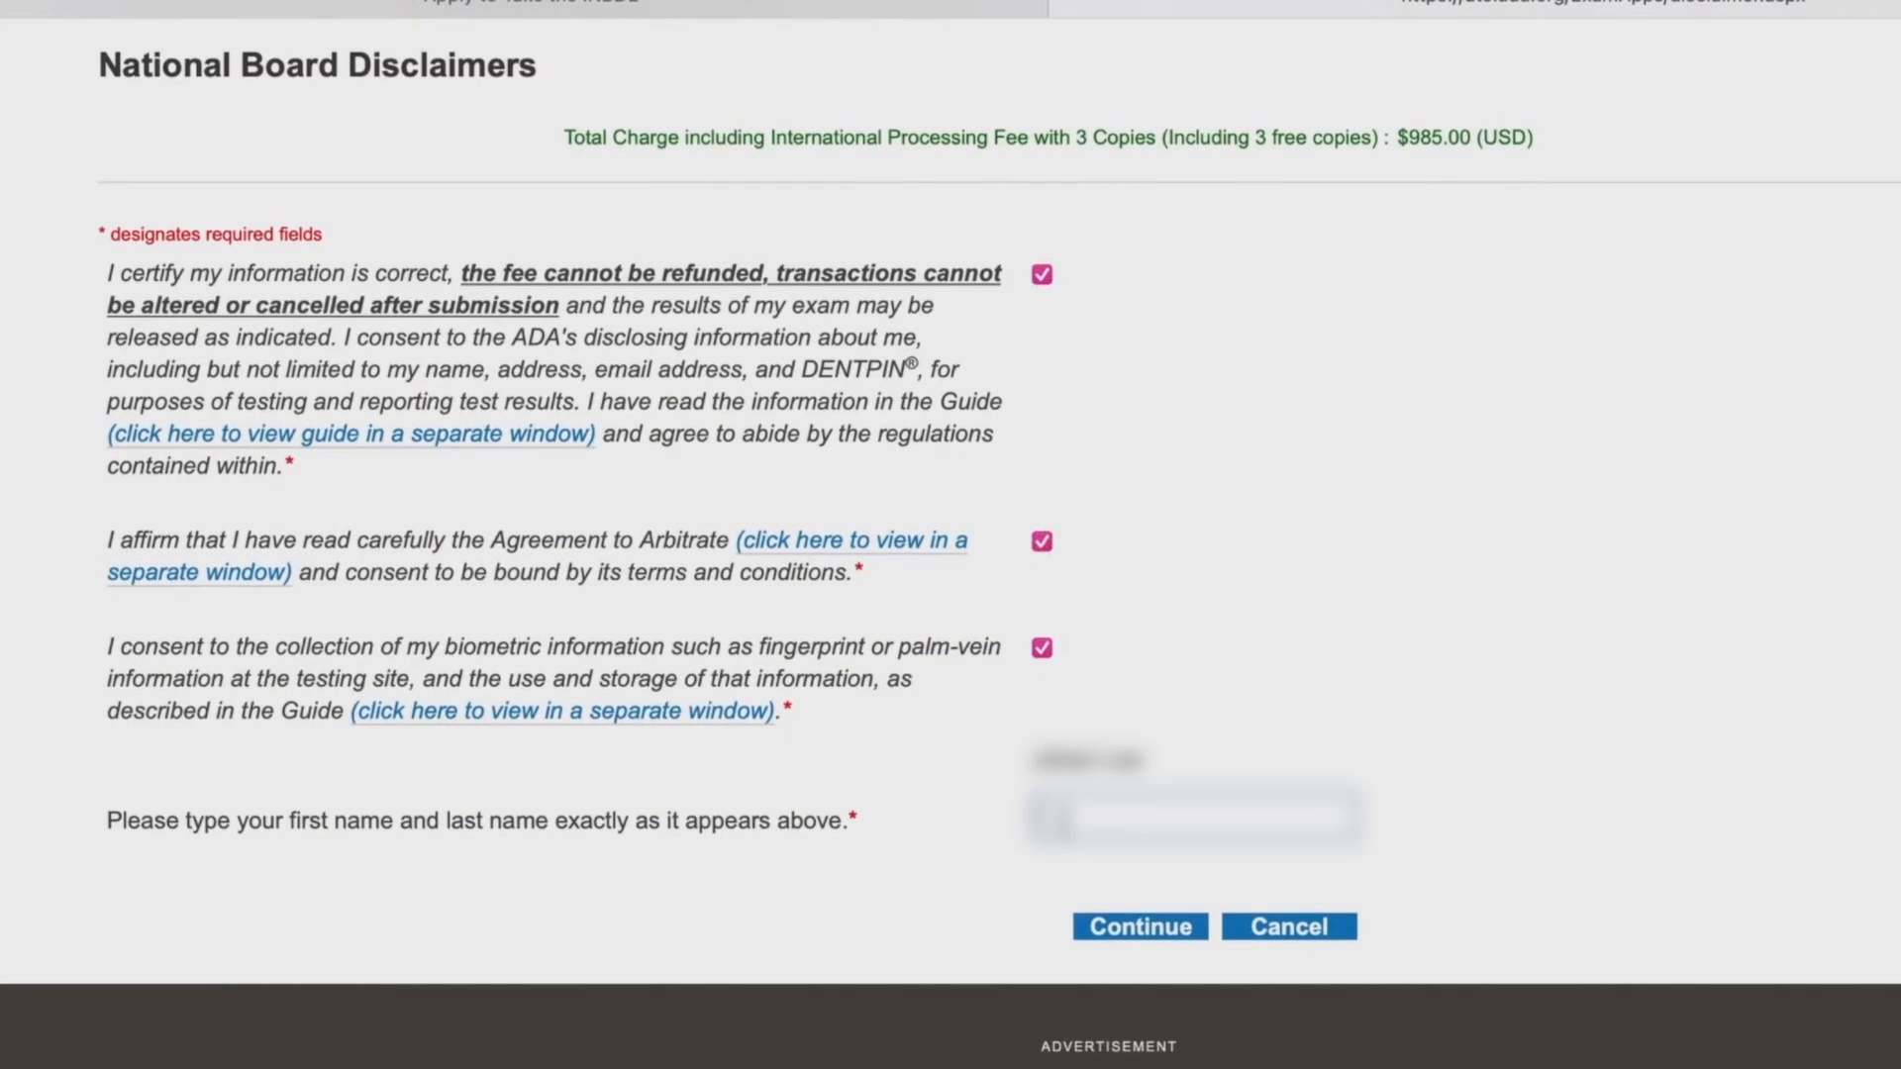
text([blurred][blurred])
key(BackSpace)
key(BackSpace)
text([blurred])
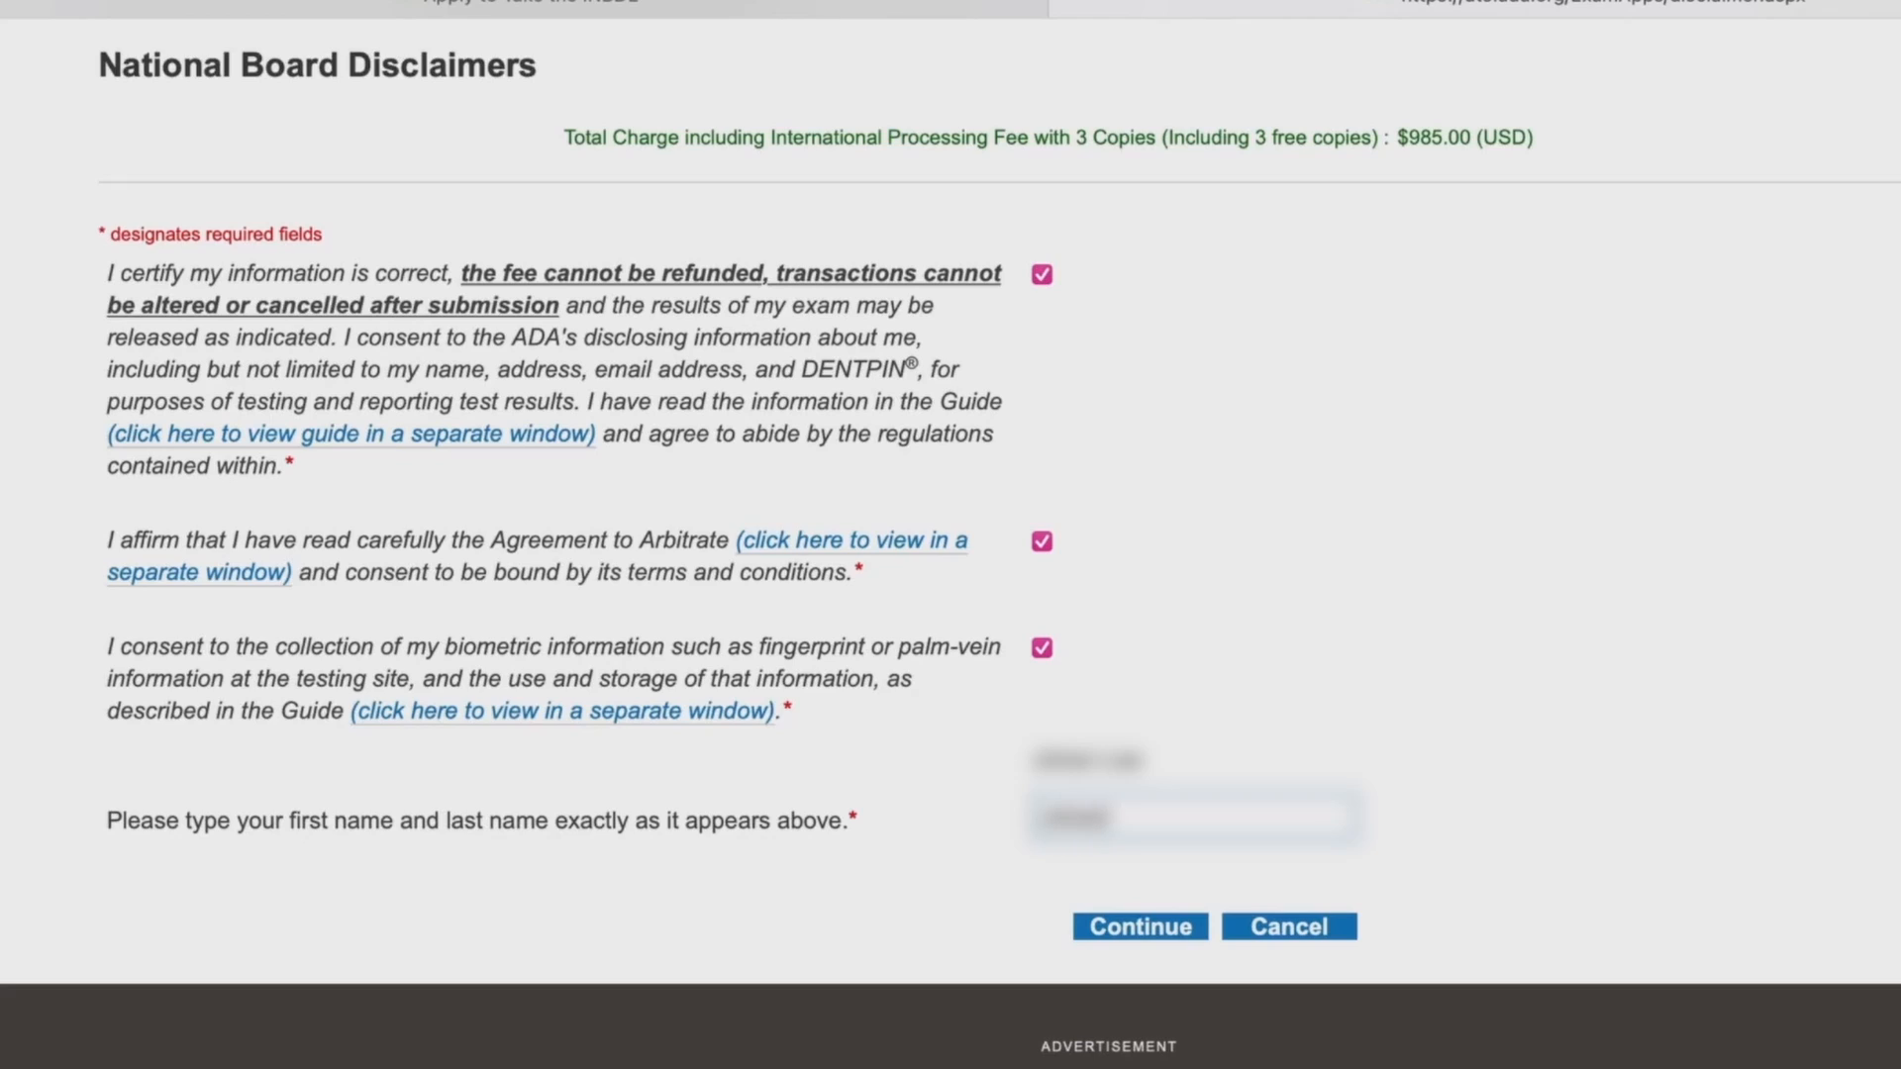
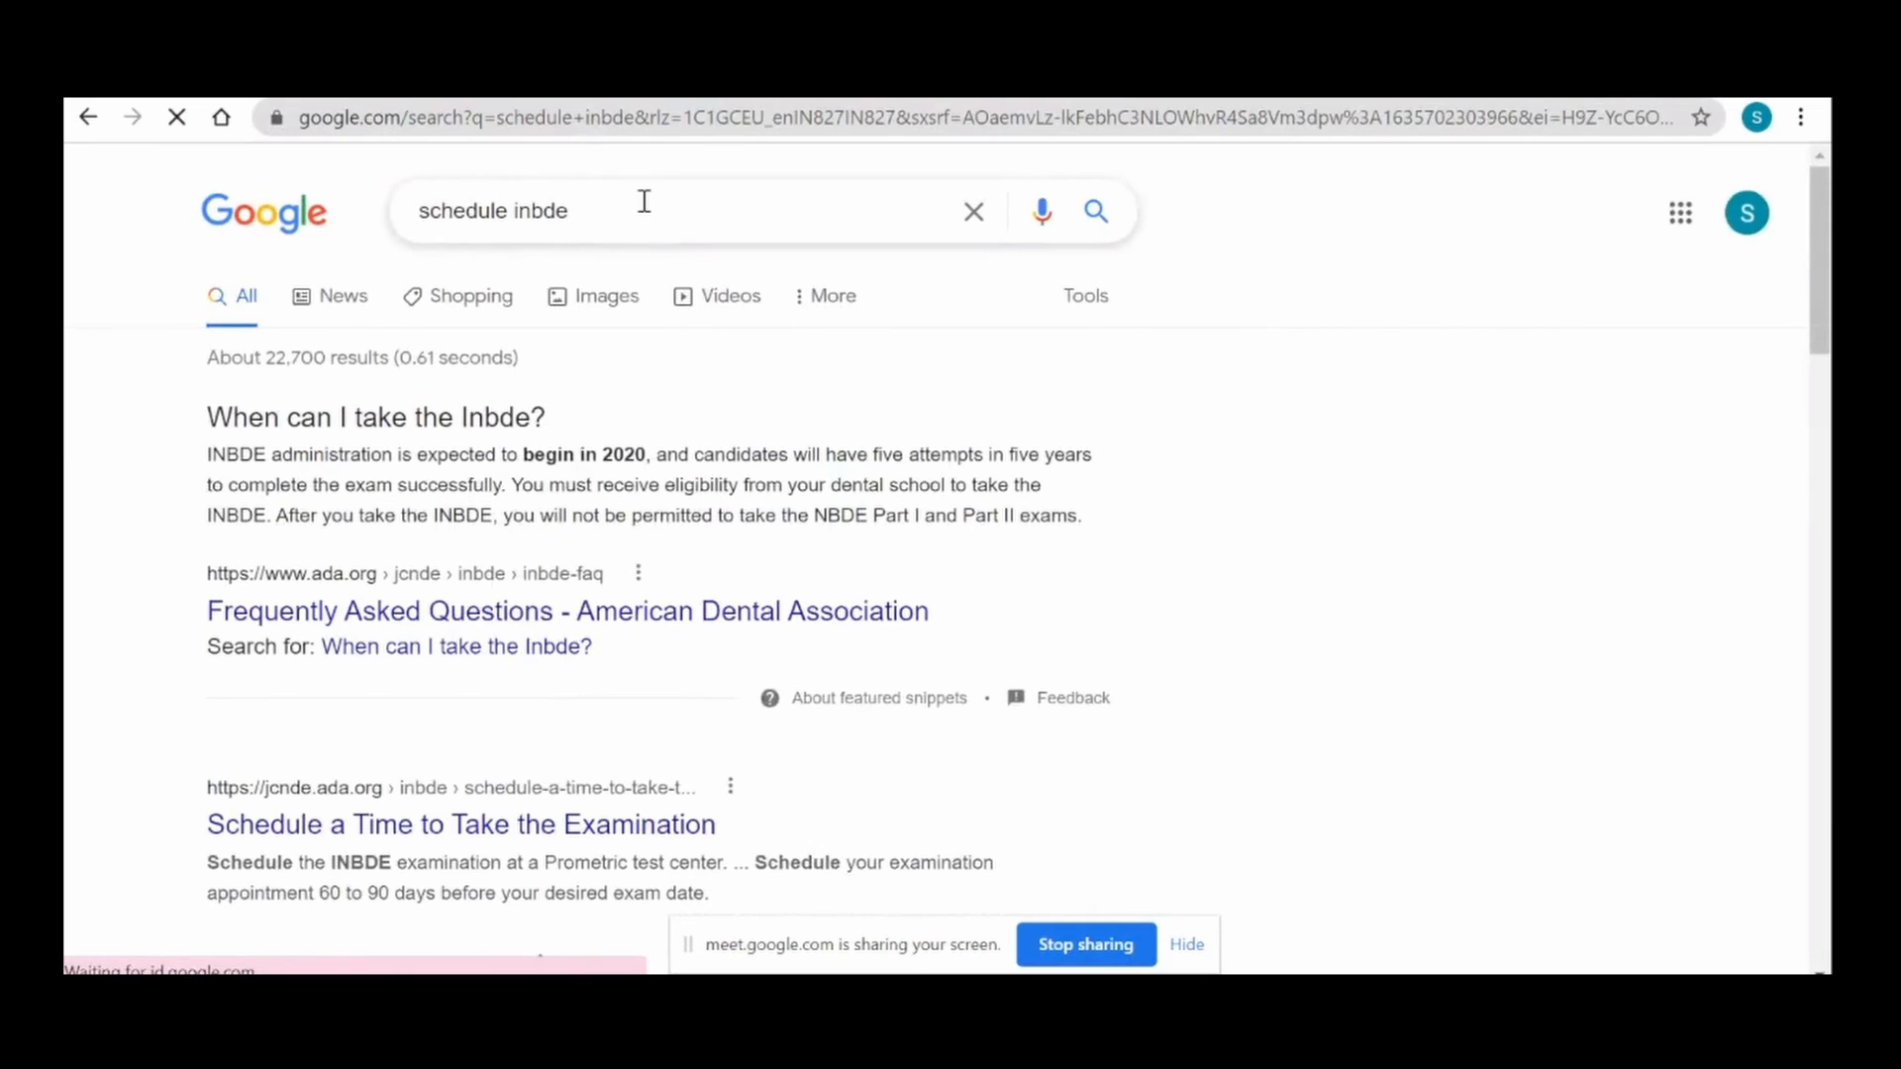
- Open the JCNDE page on scheduling the examination and follow it to Prometric's ADA page to start scheduling an appointment
click(535, 827)
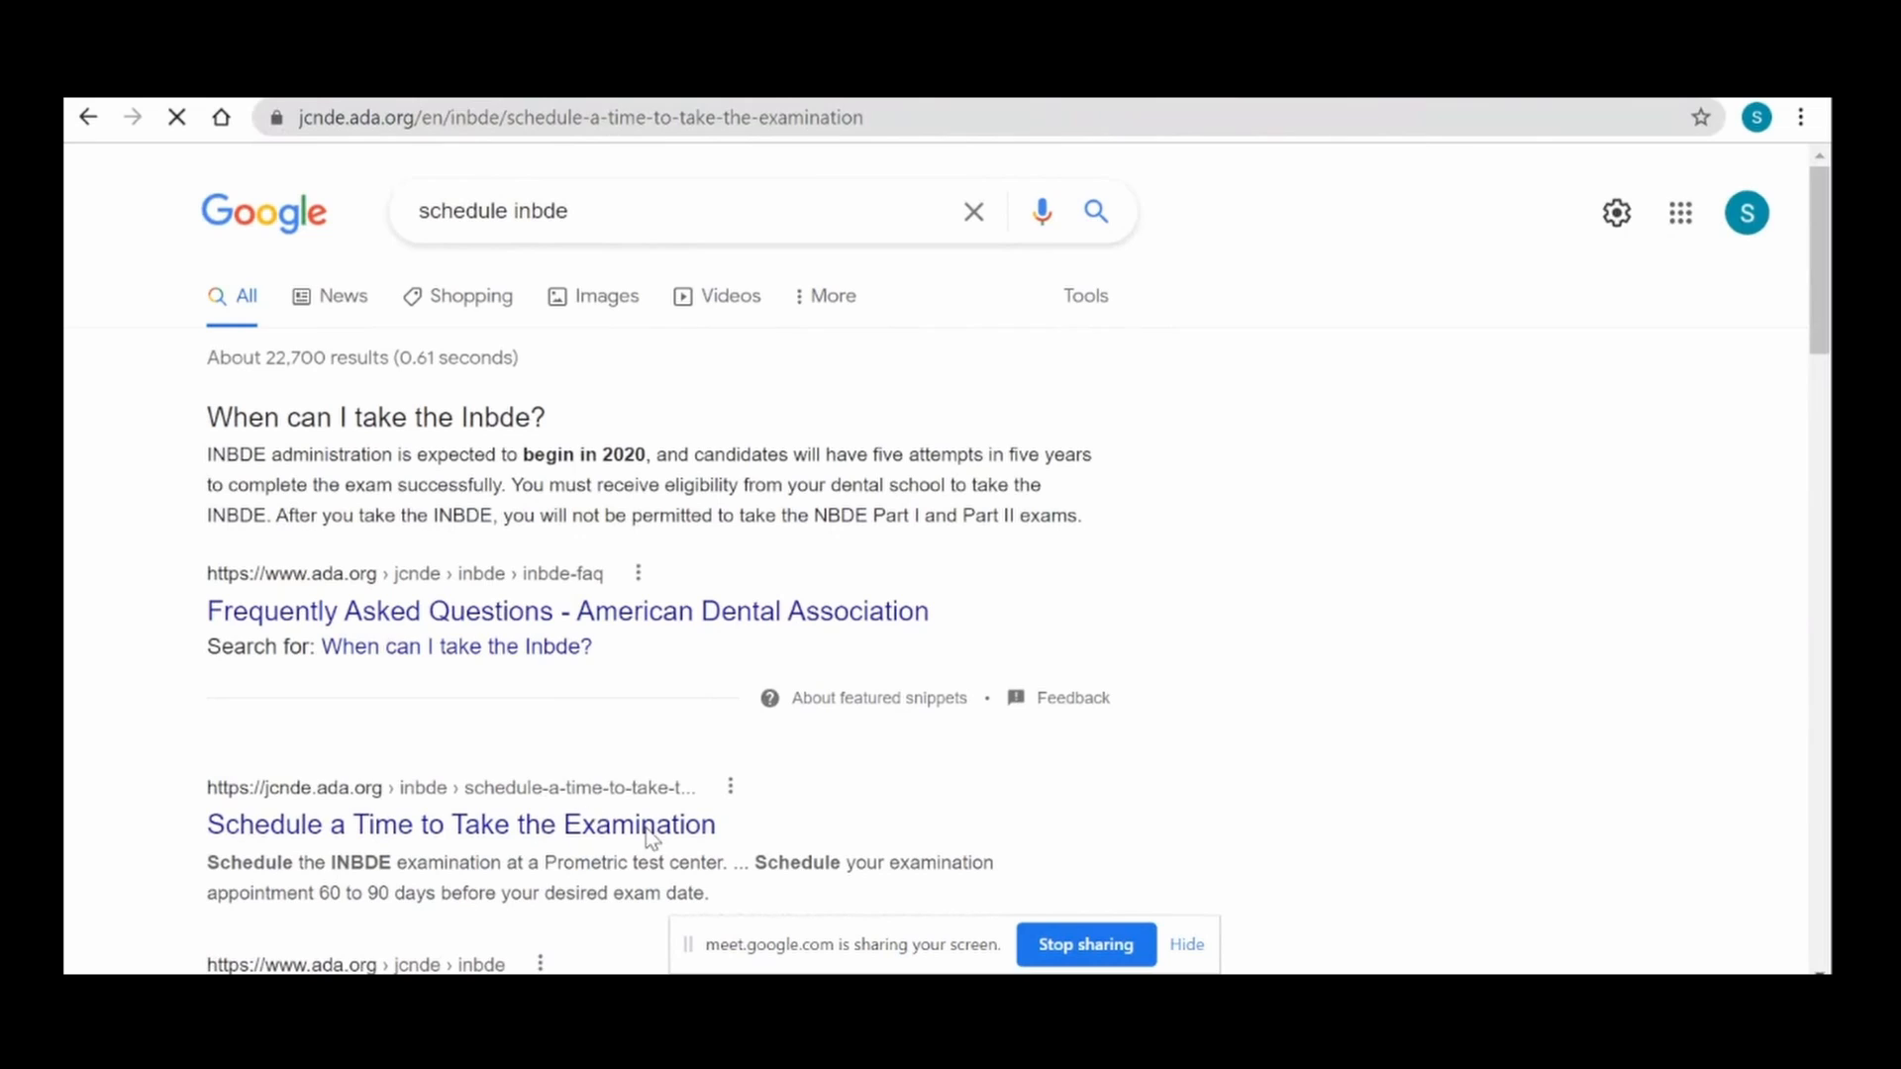
scroll(1049, 684, down, 3)
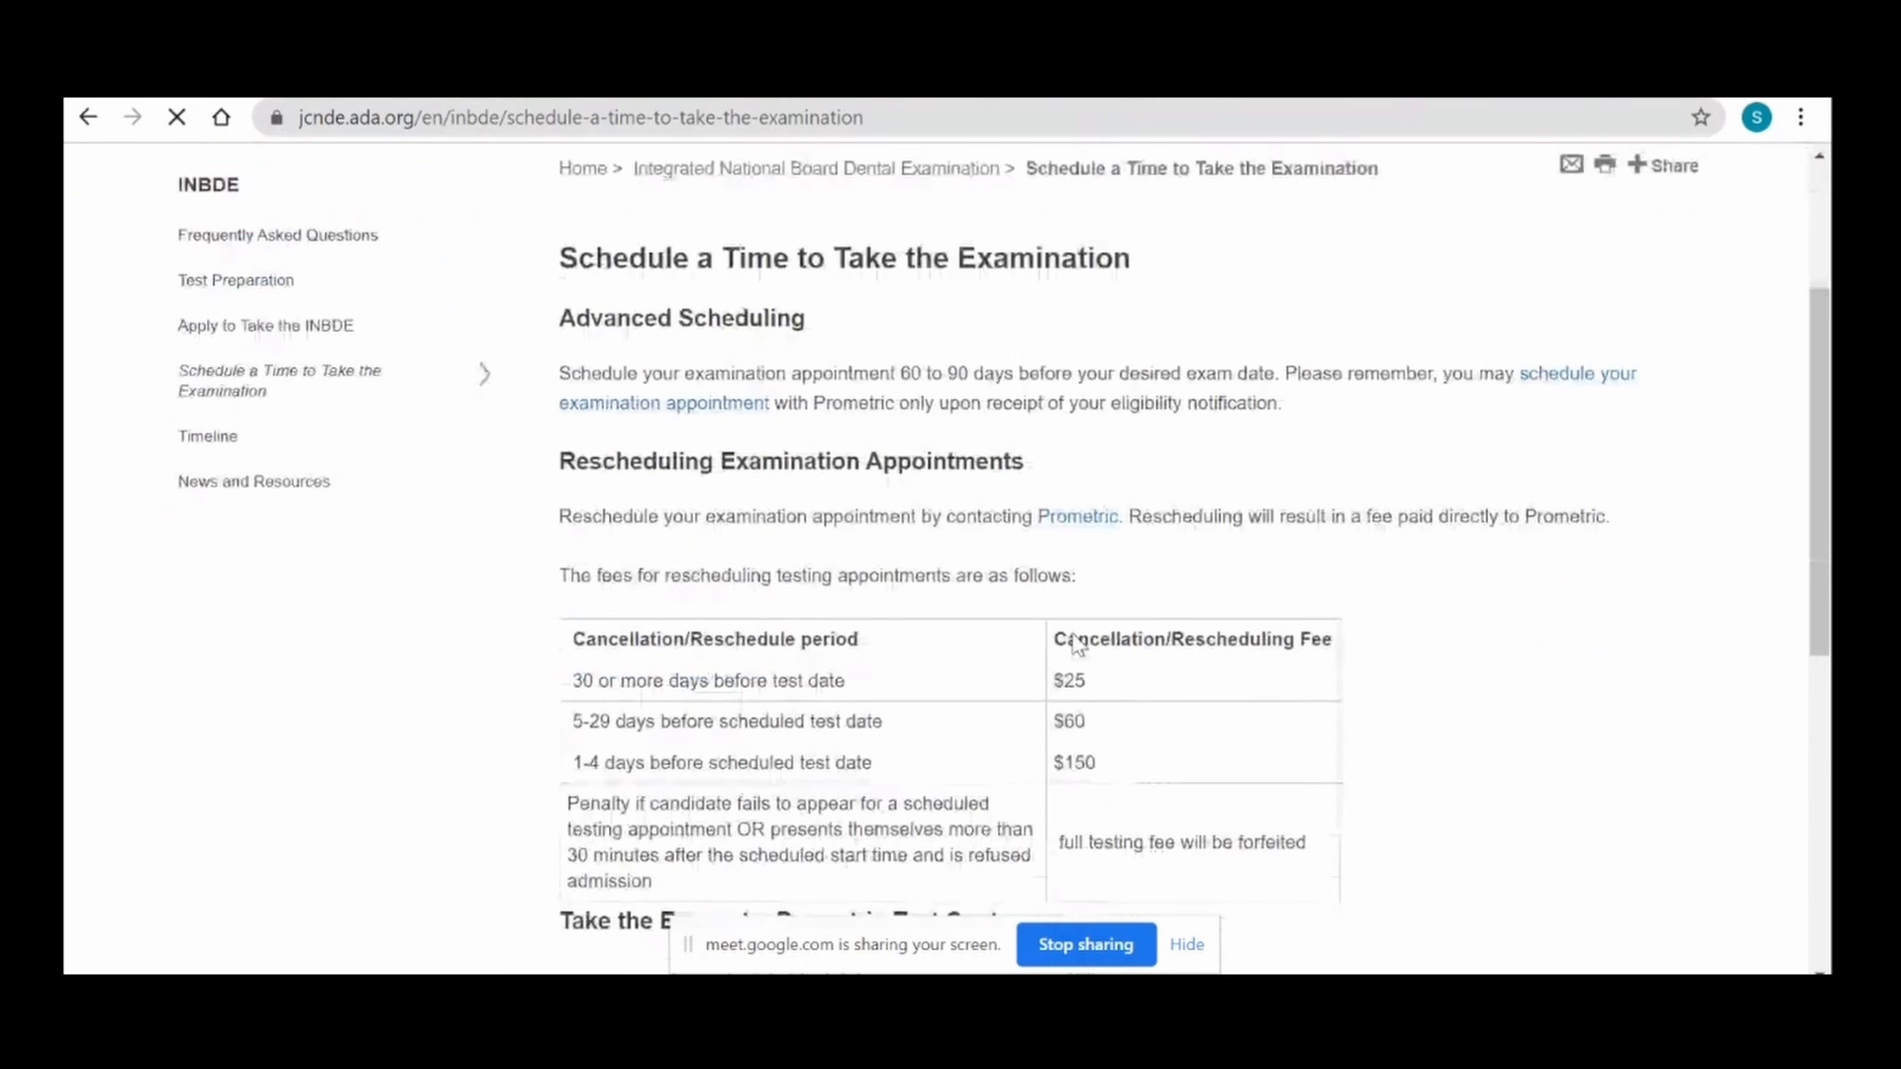
click(1610, 389)
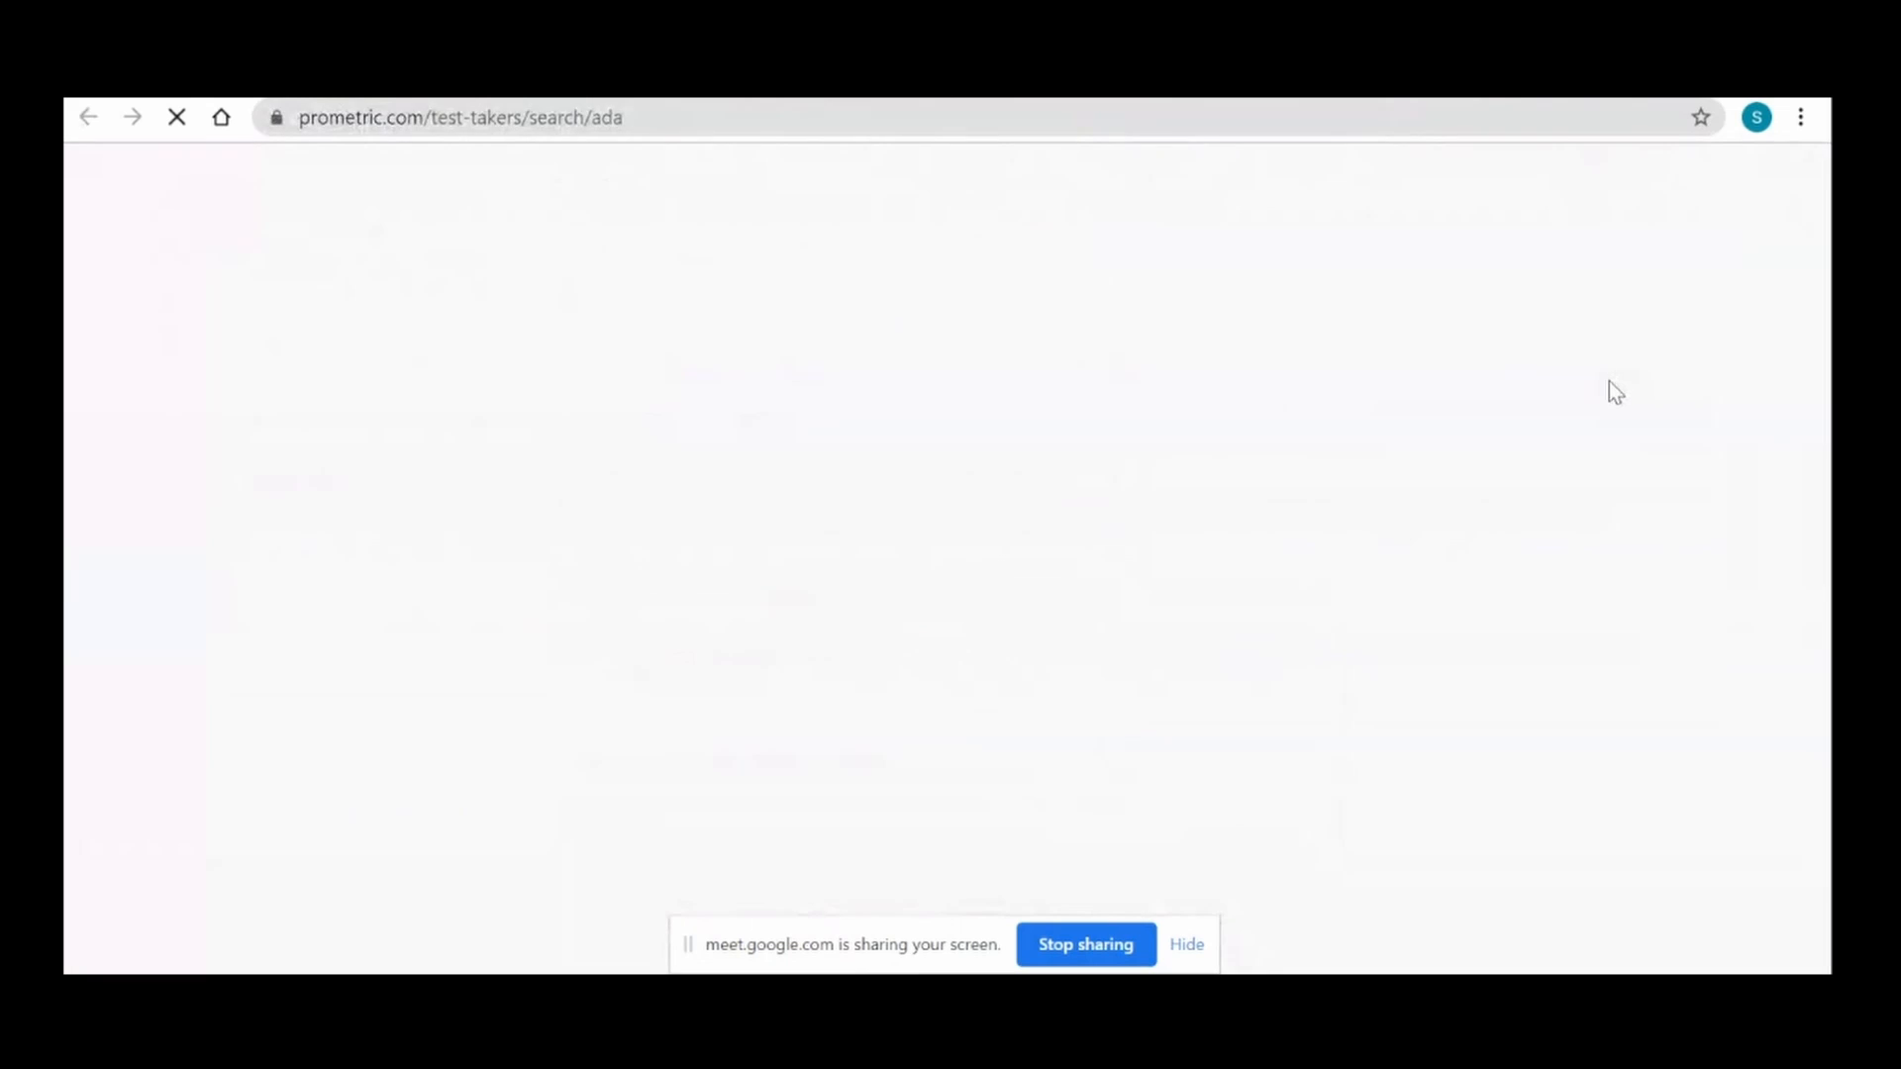
scroll(1279, 673, down, 2)
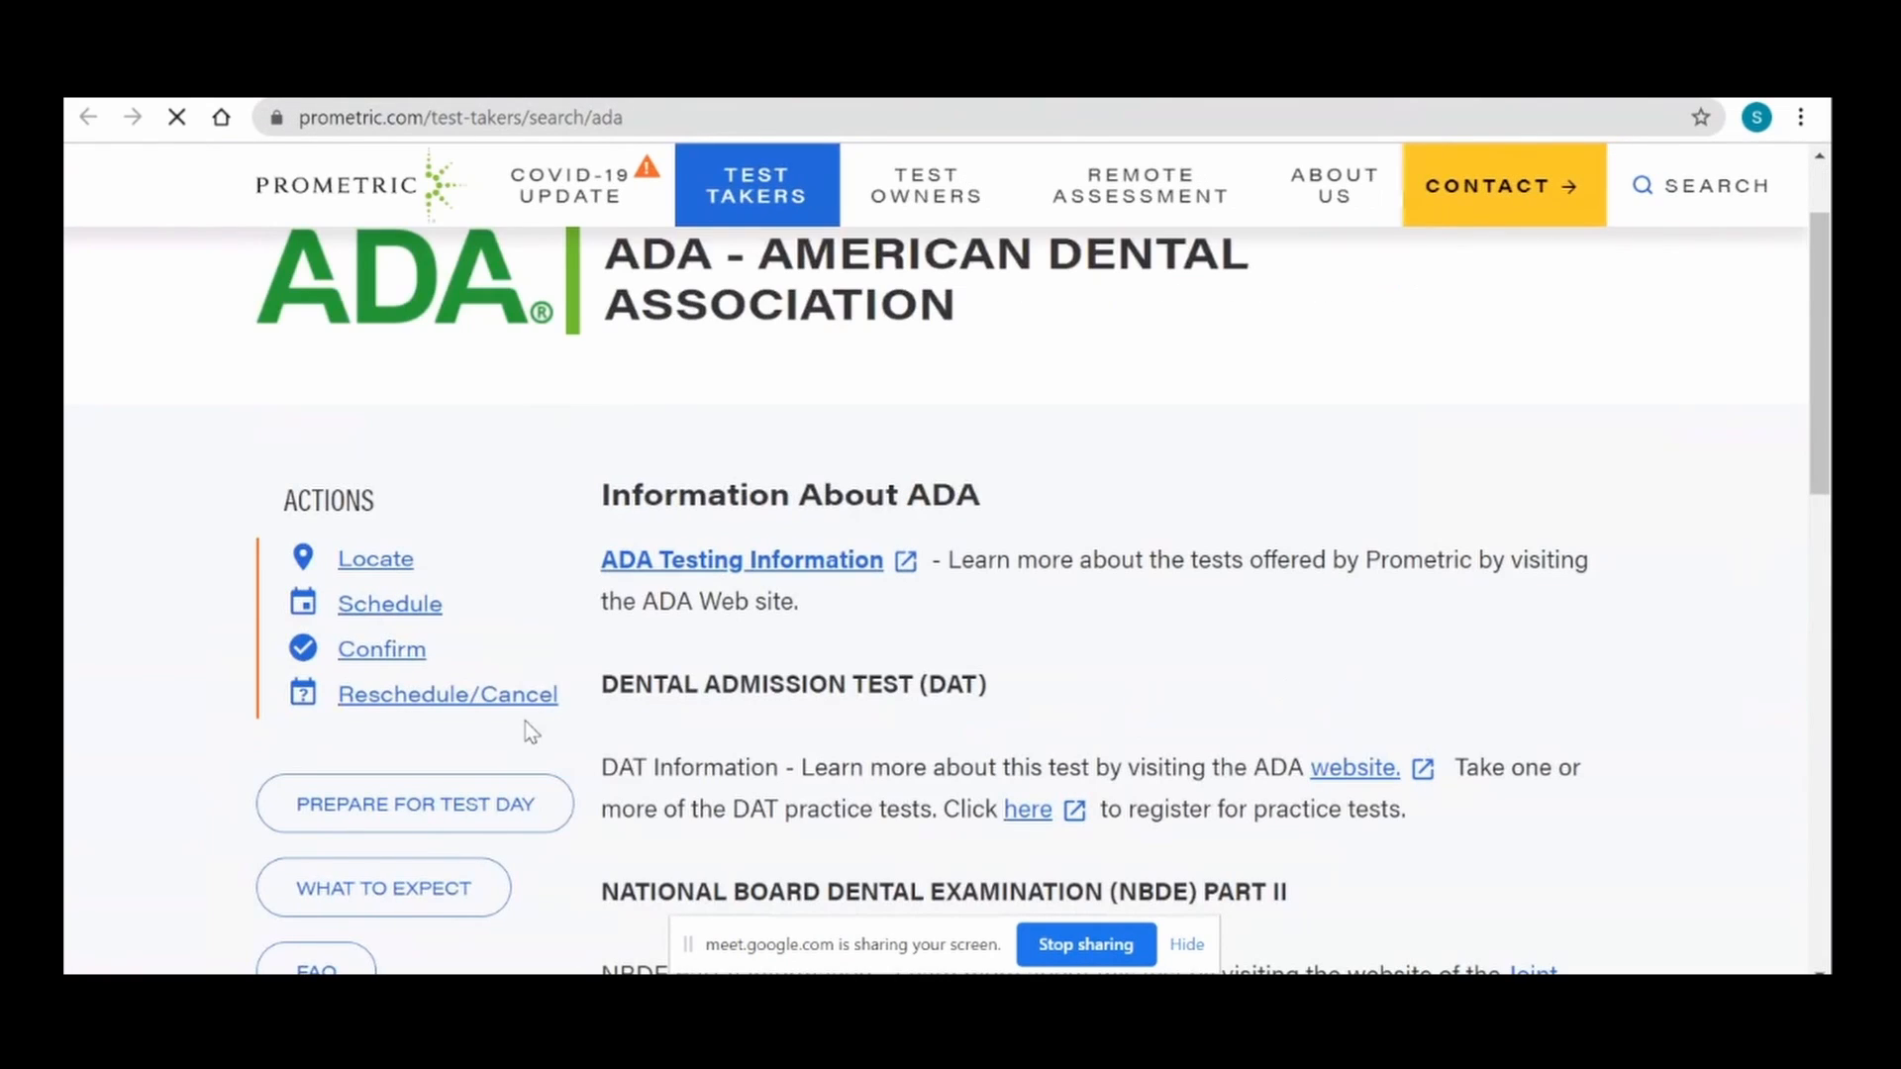
click(373, 607)
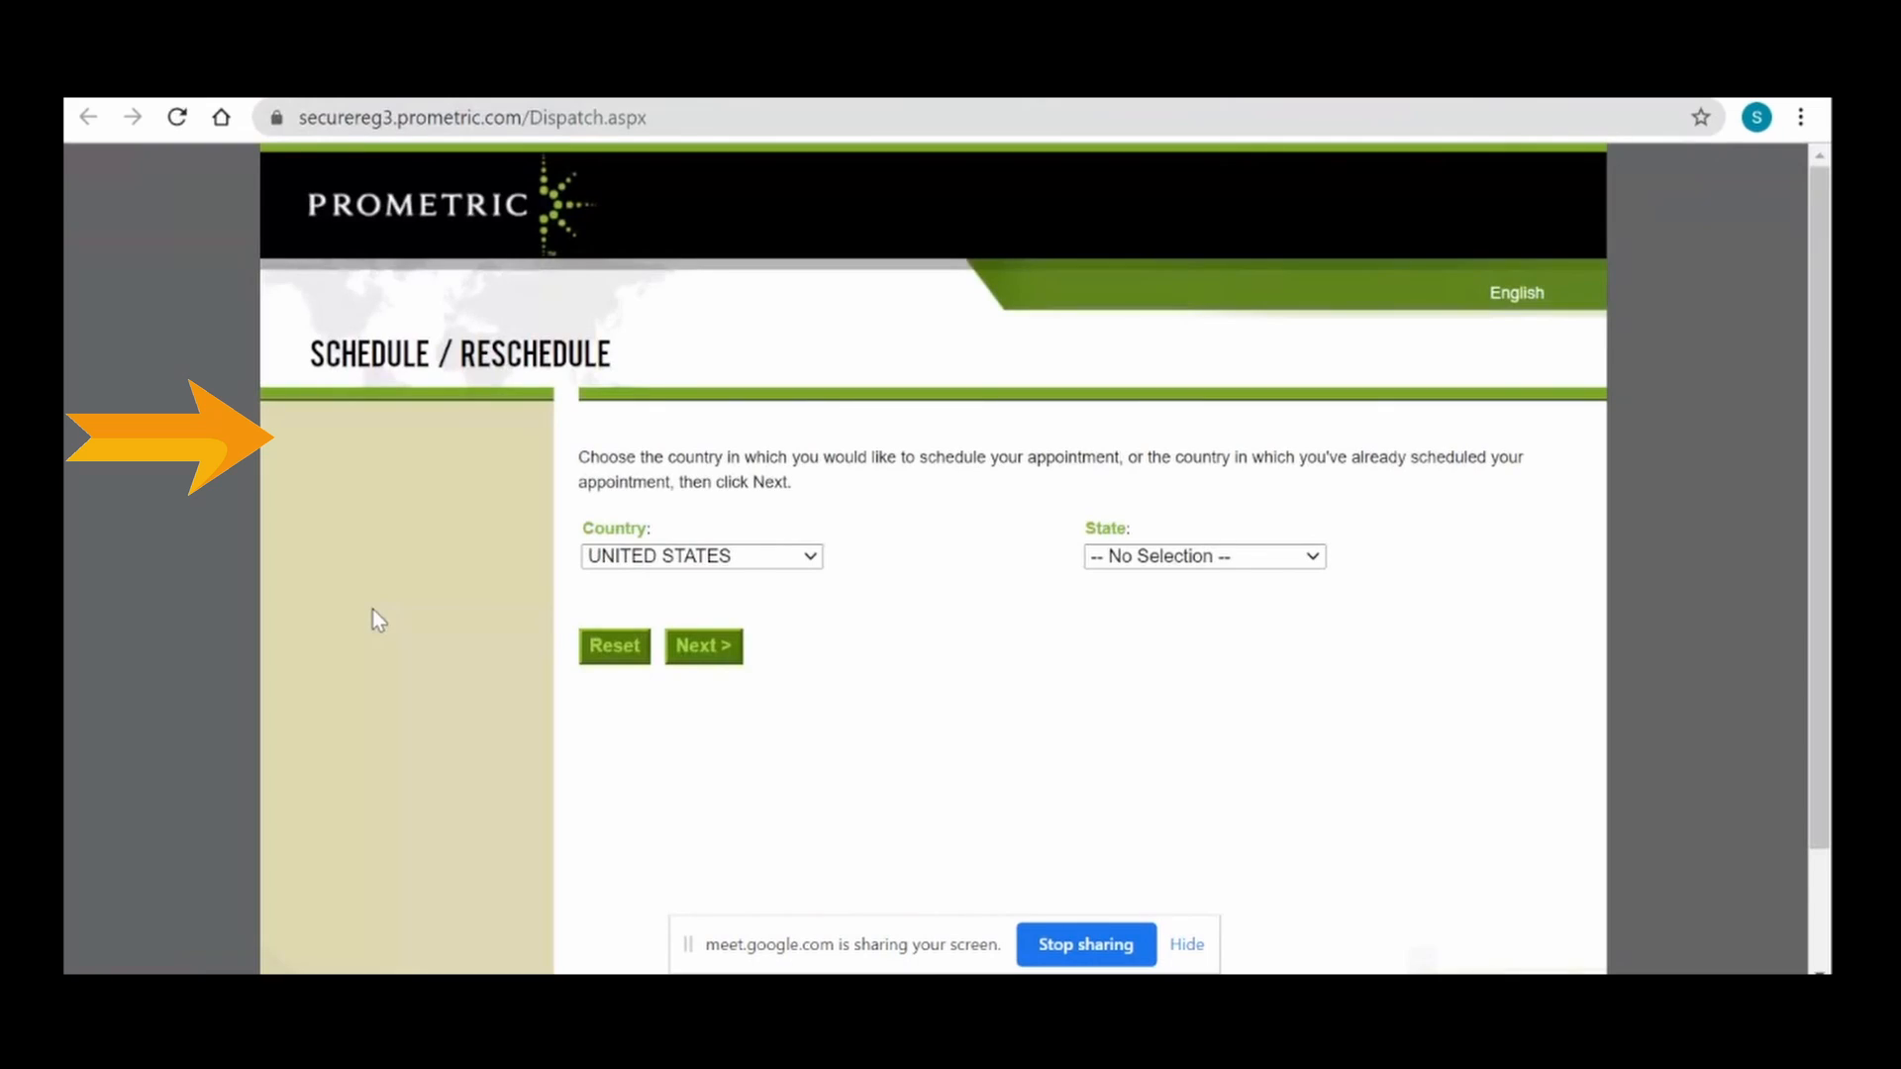
- Choose Washington as the state for the United States appointment and submit the location
click(1181, 556)
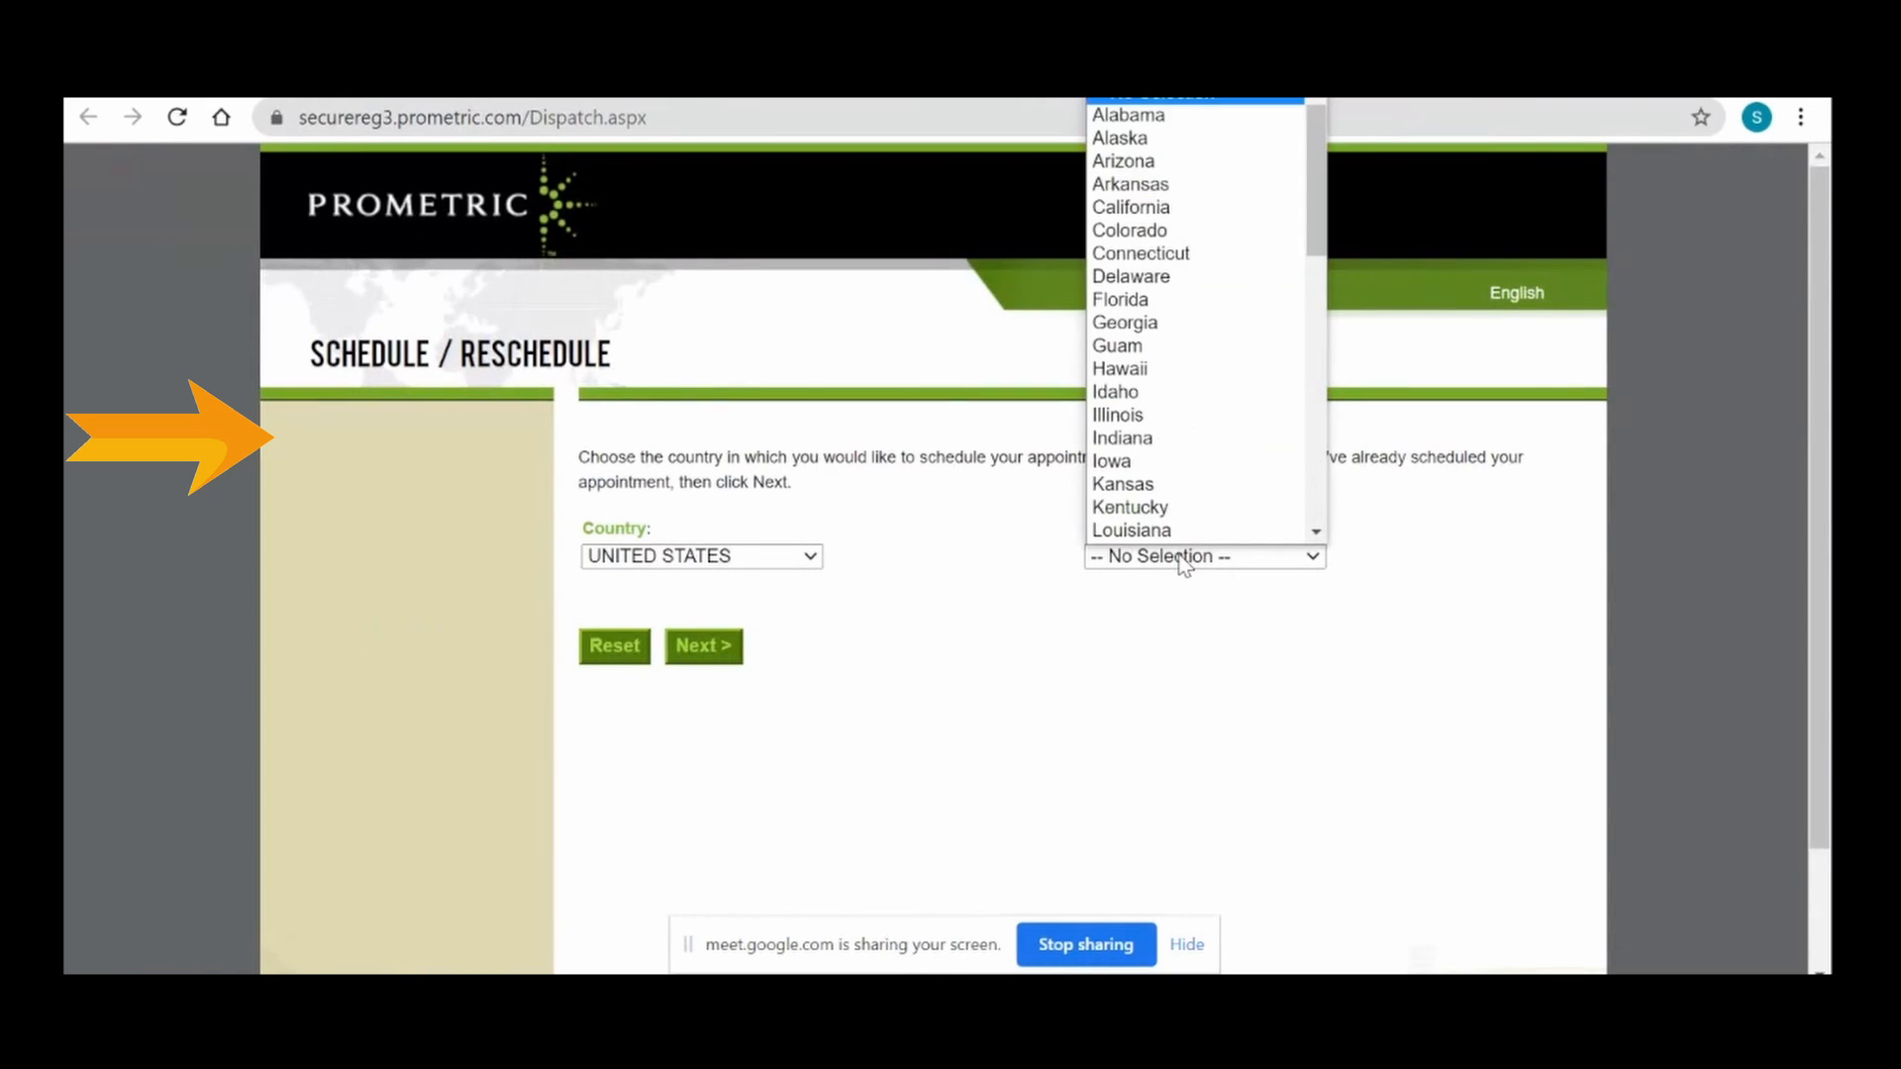
scroll(1191, 506, down, 1)
scroll(1197, 432, down, 11)
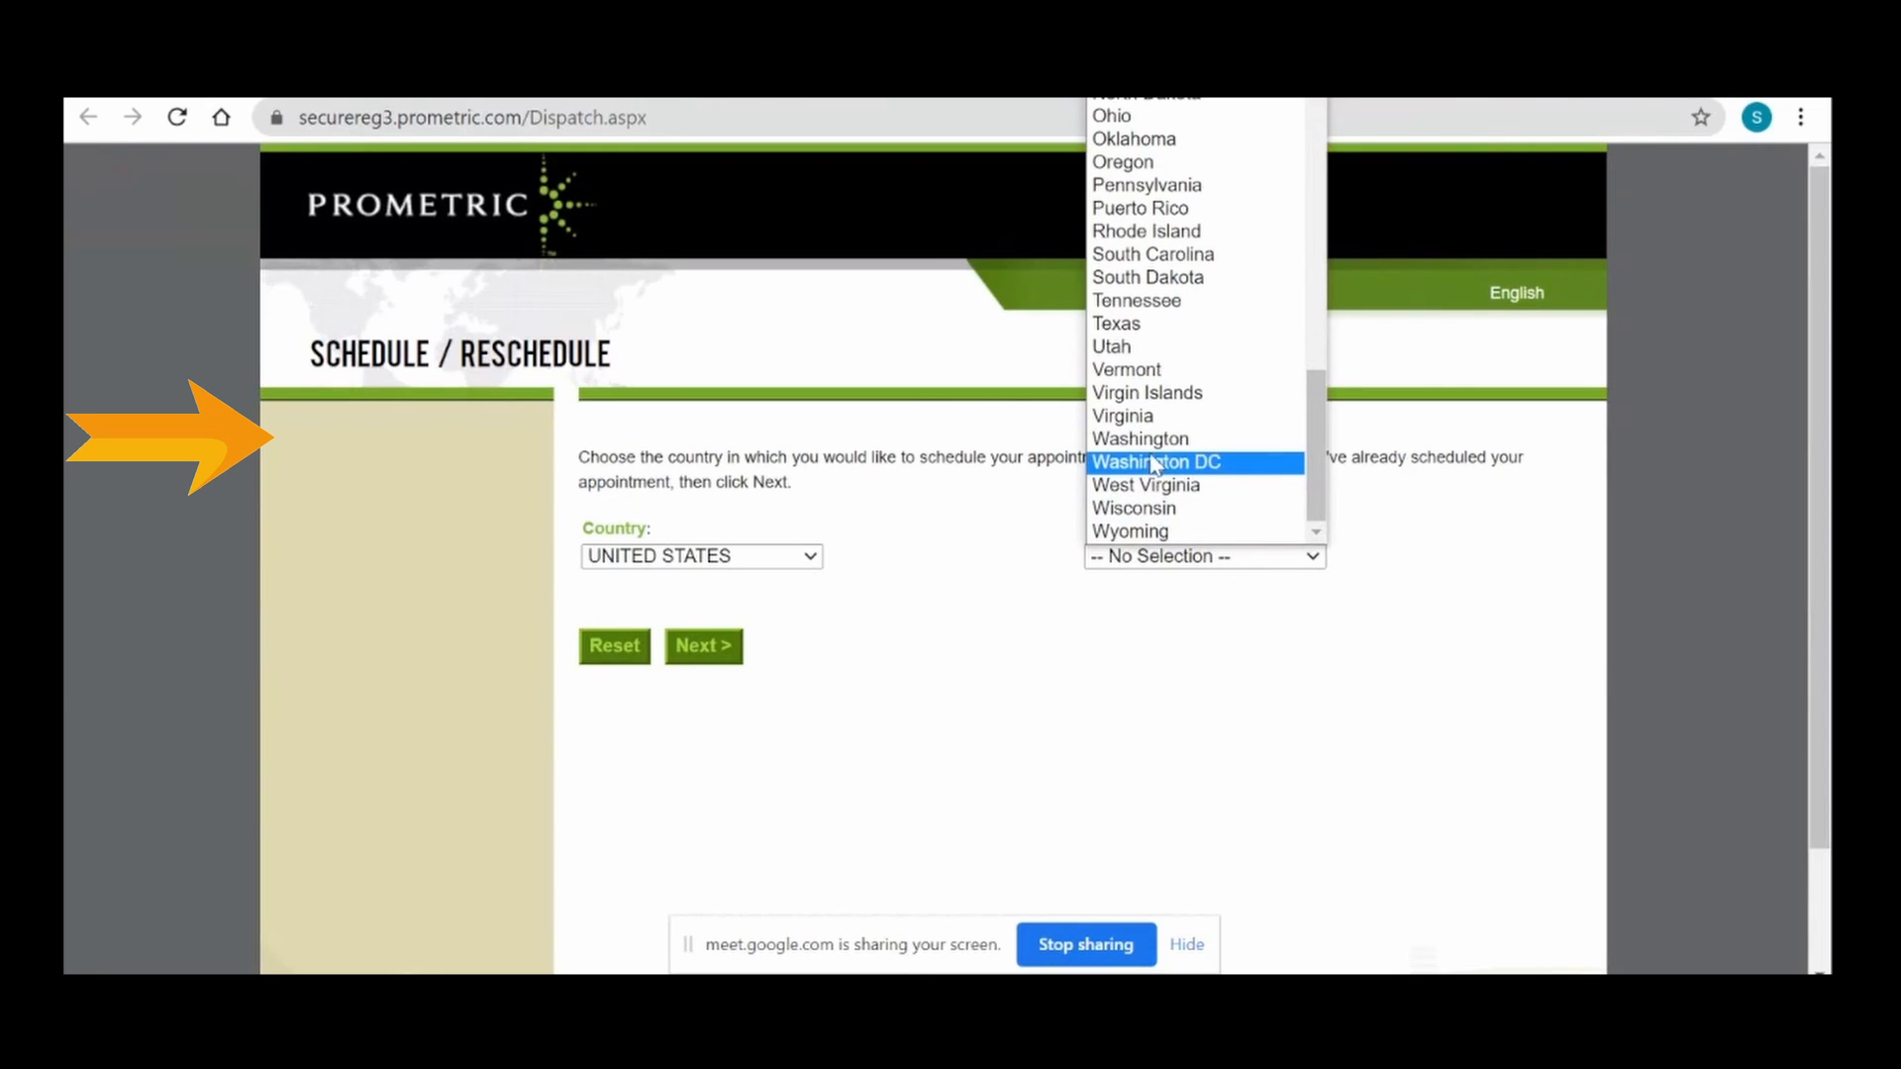
click(1162, 442)
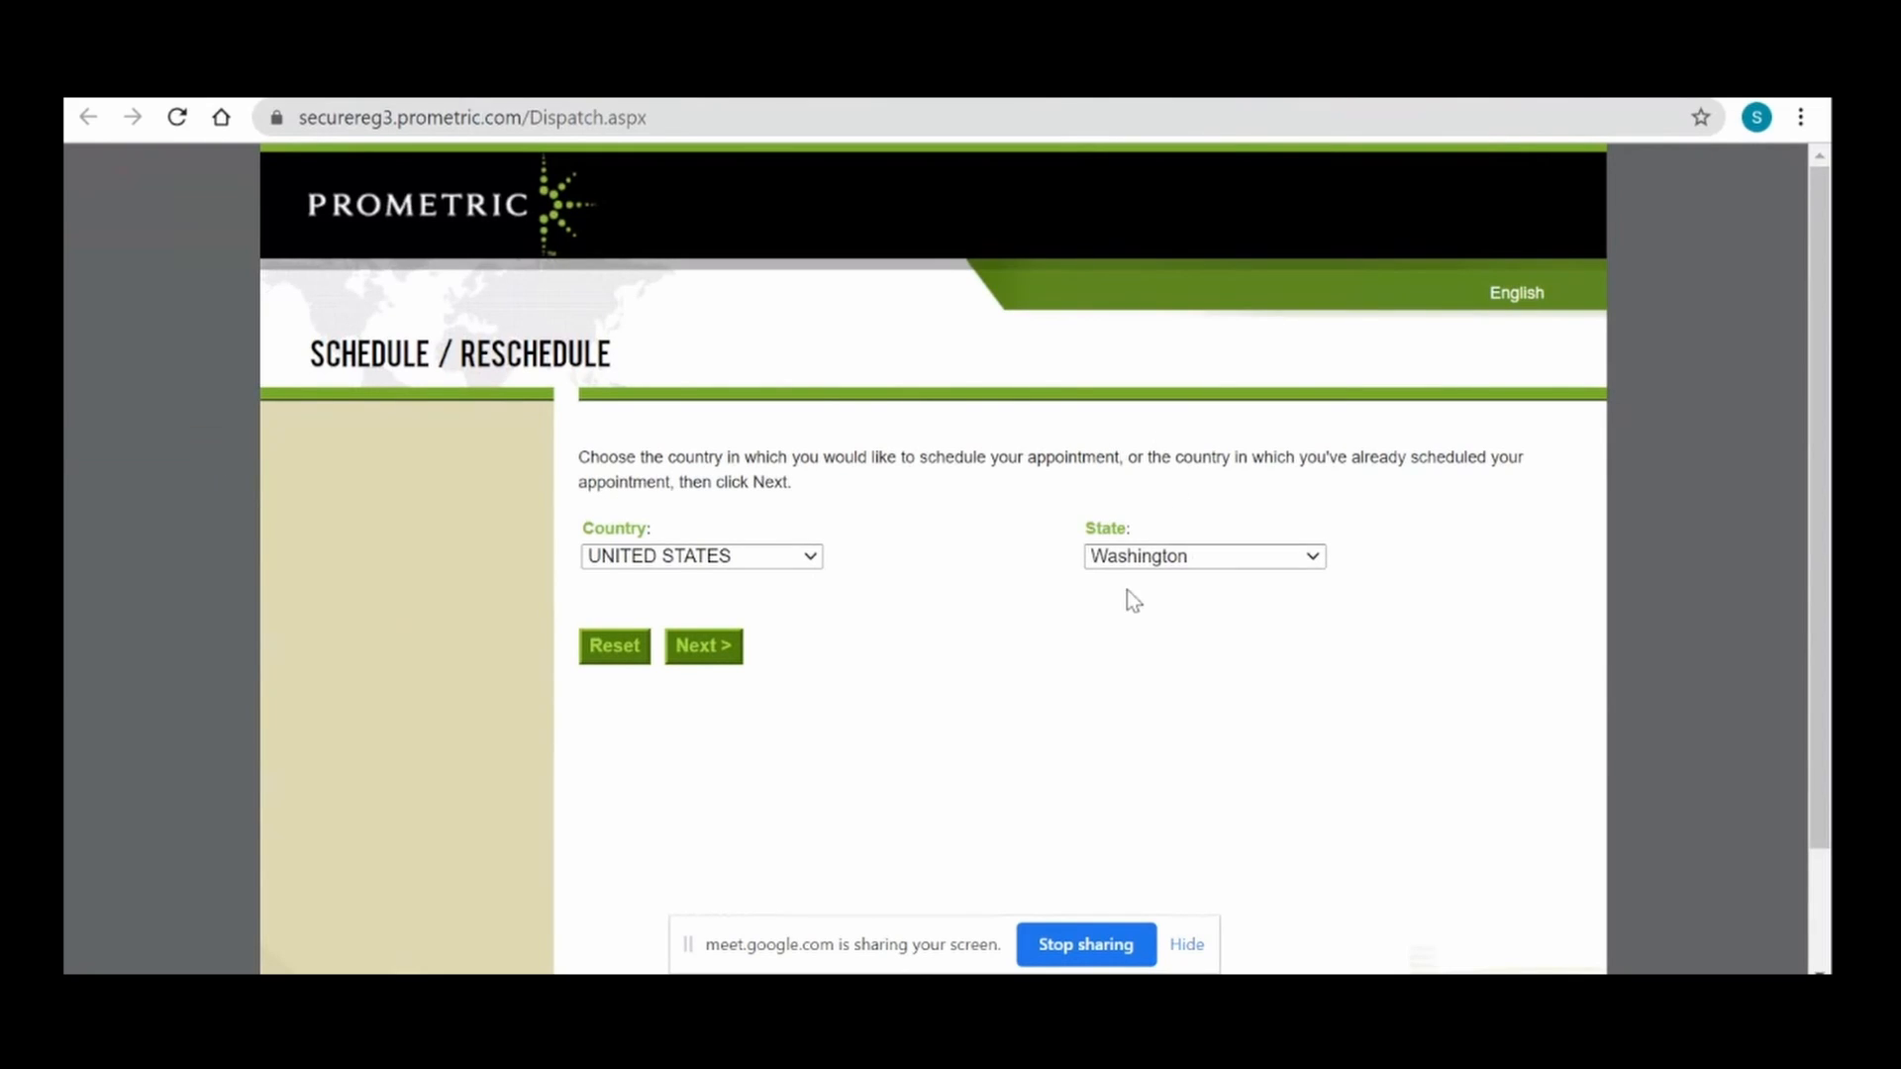
click(724, 648)
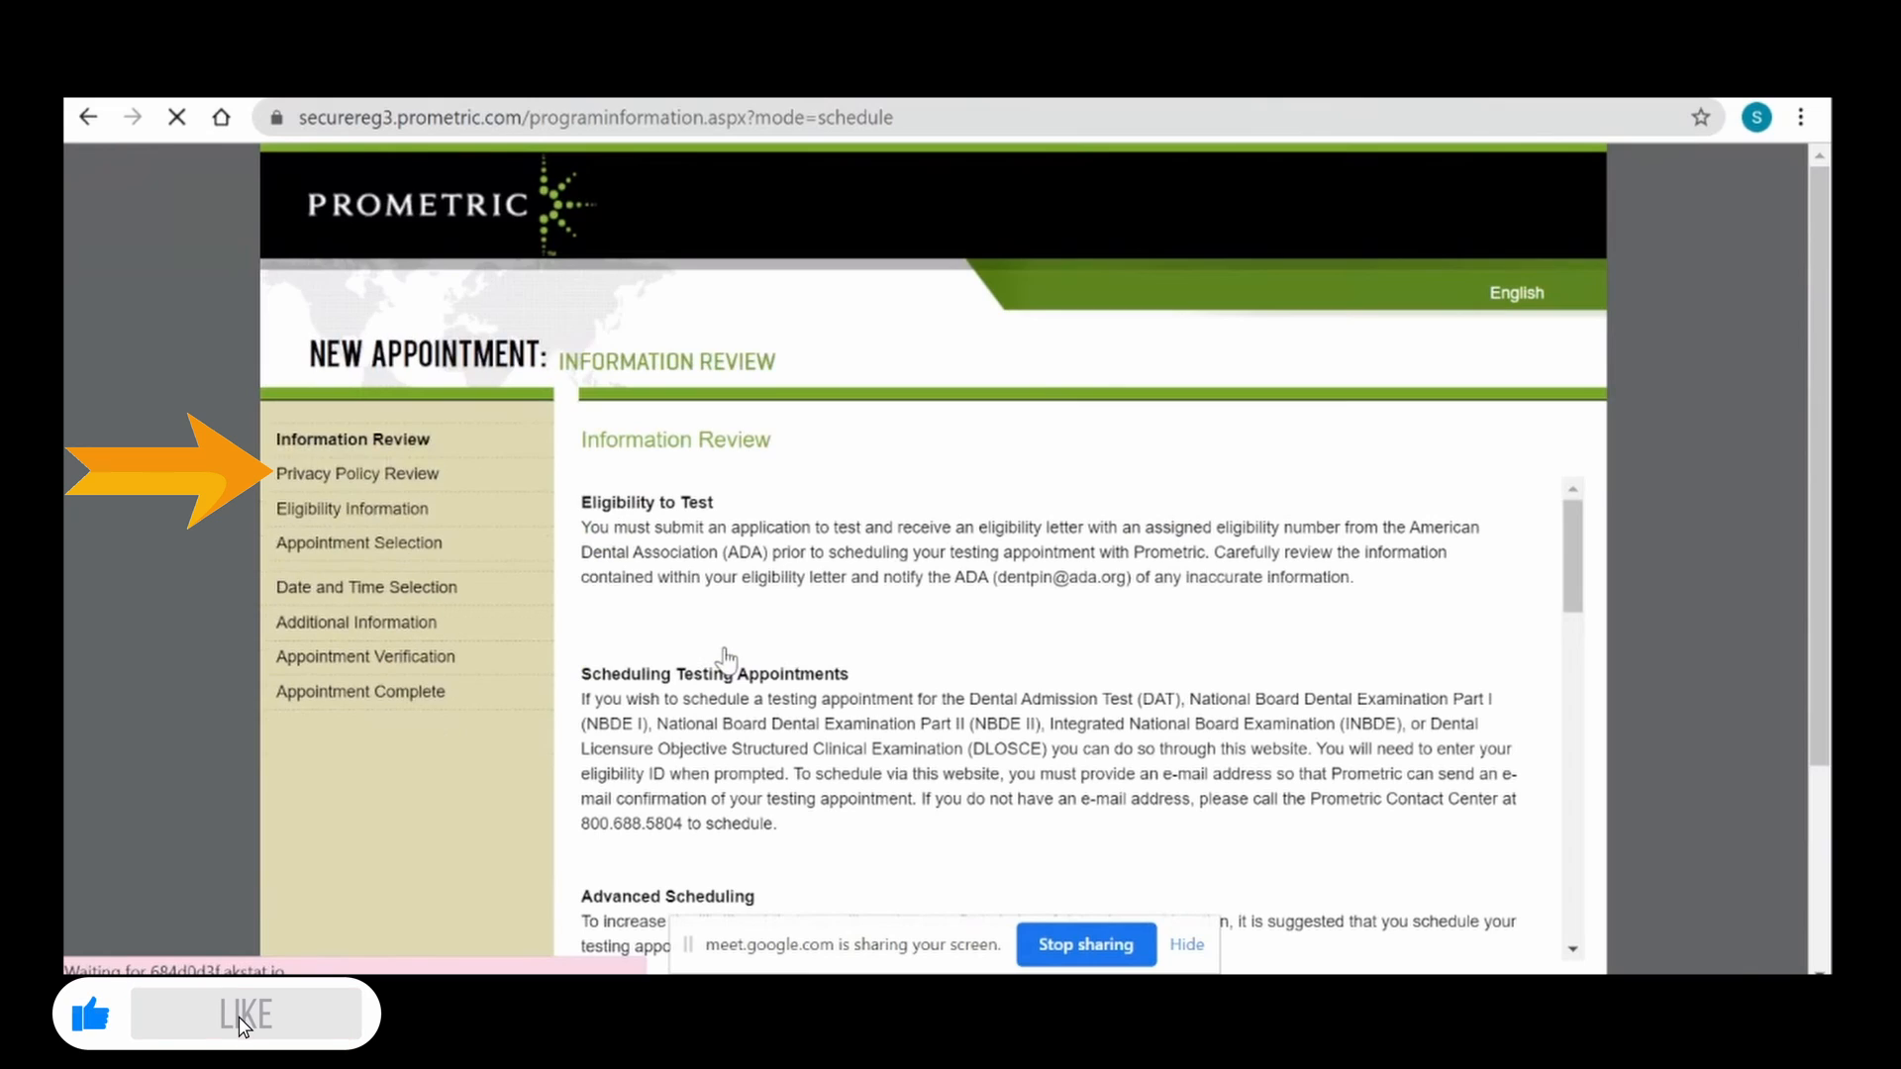
- Read through the Information Review on eligibility, scheduling, name changes and arrival time, and continue to the privacy policy
scroll(895, 685, down, 3)
scroll(895, 685, up, 2)
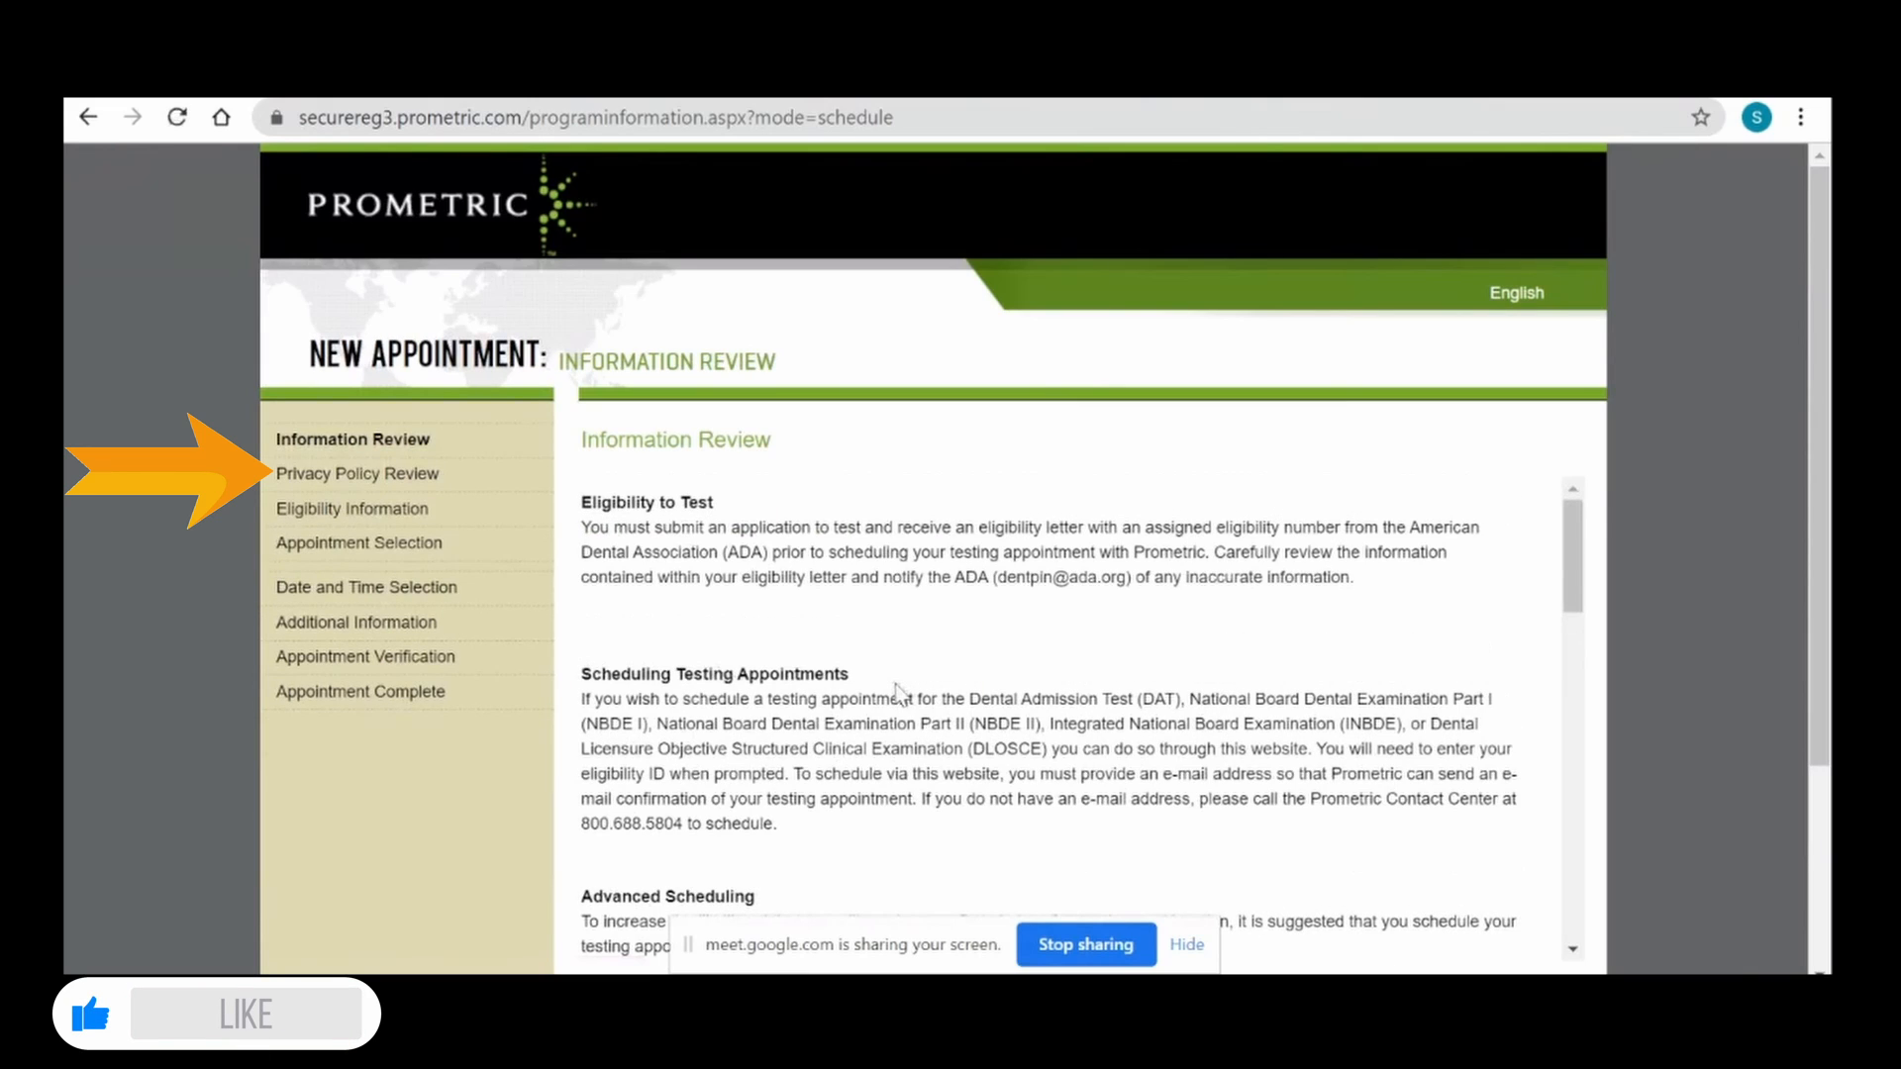
scroll(895, 686, down, 2)
scroll(895, 691, down, 10)
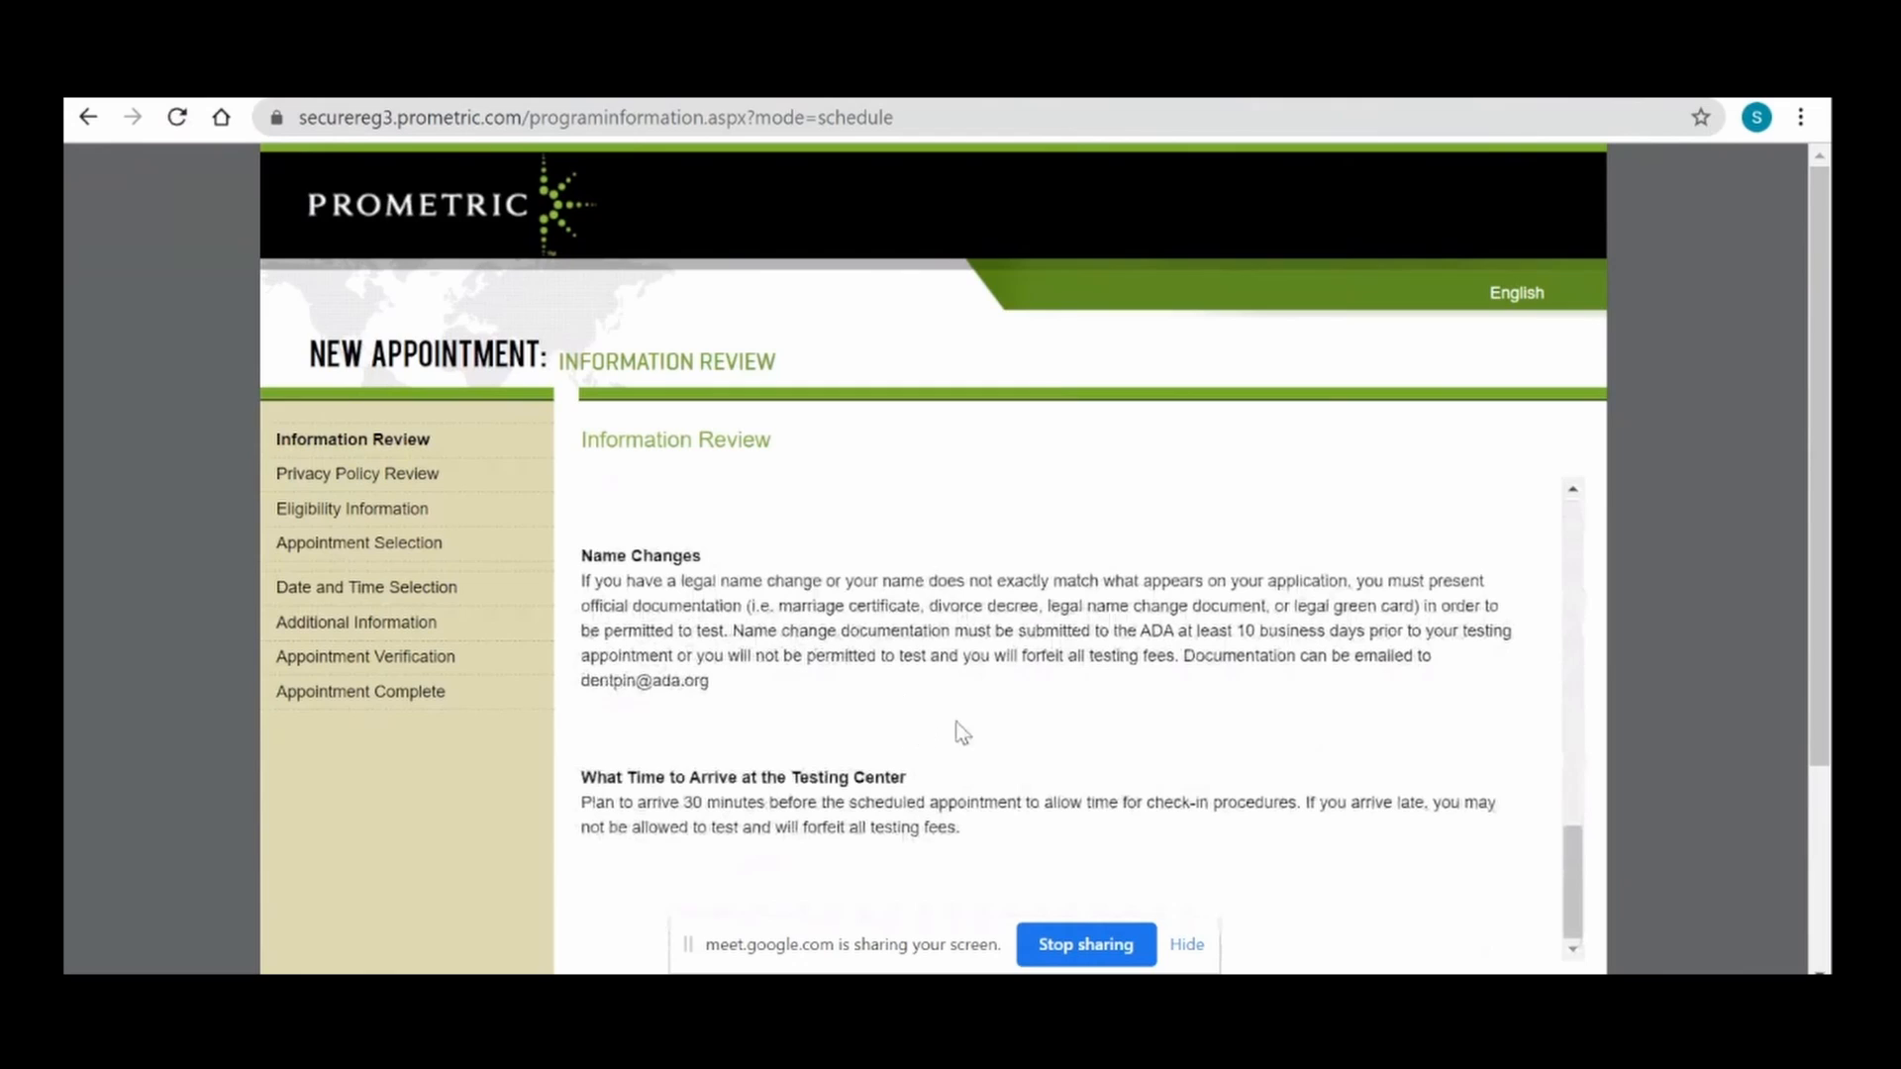
scroll(993, 720, up, 3)
scroll(994, 721, down, 3)
scroll(1095, 819, down, 3)
click(630, 757)
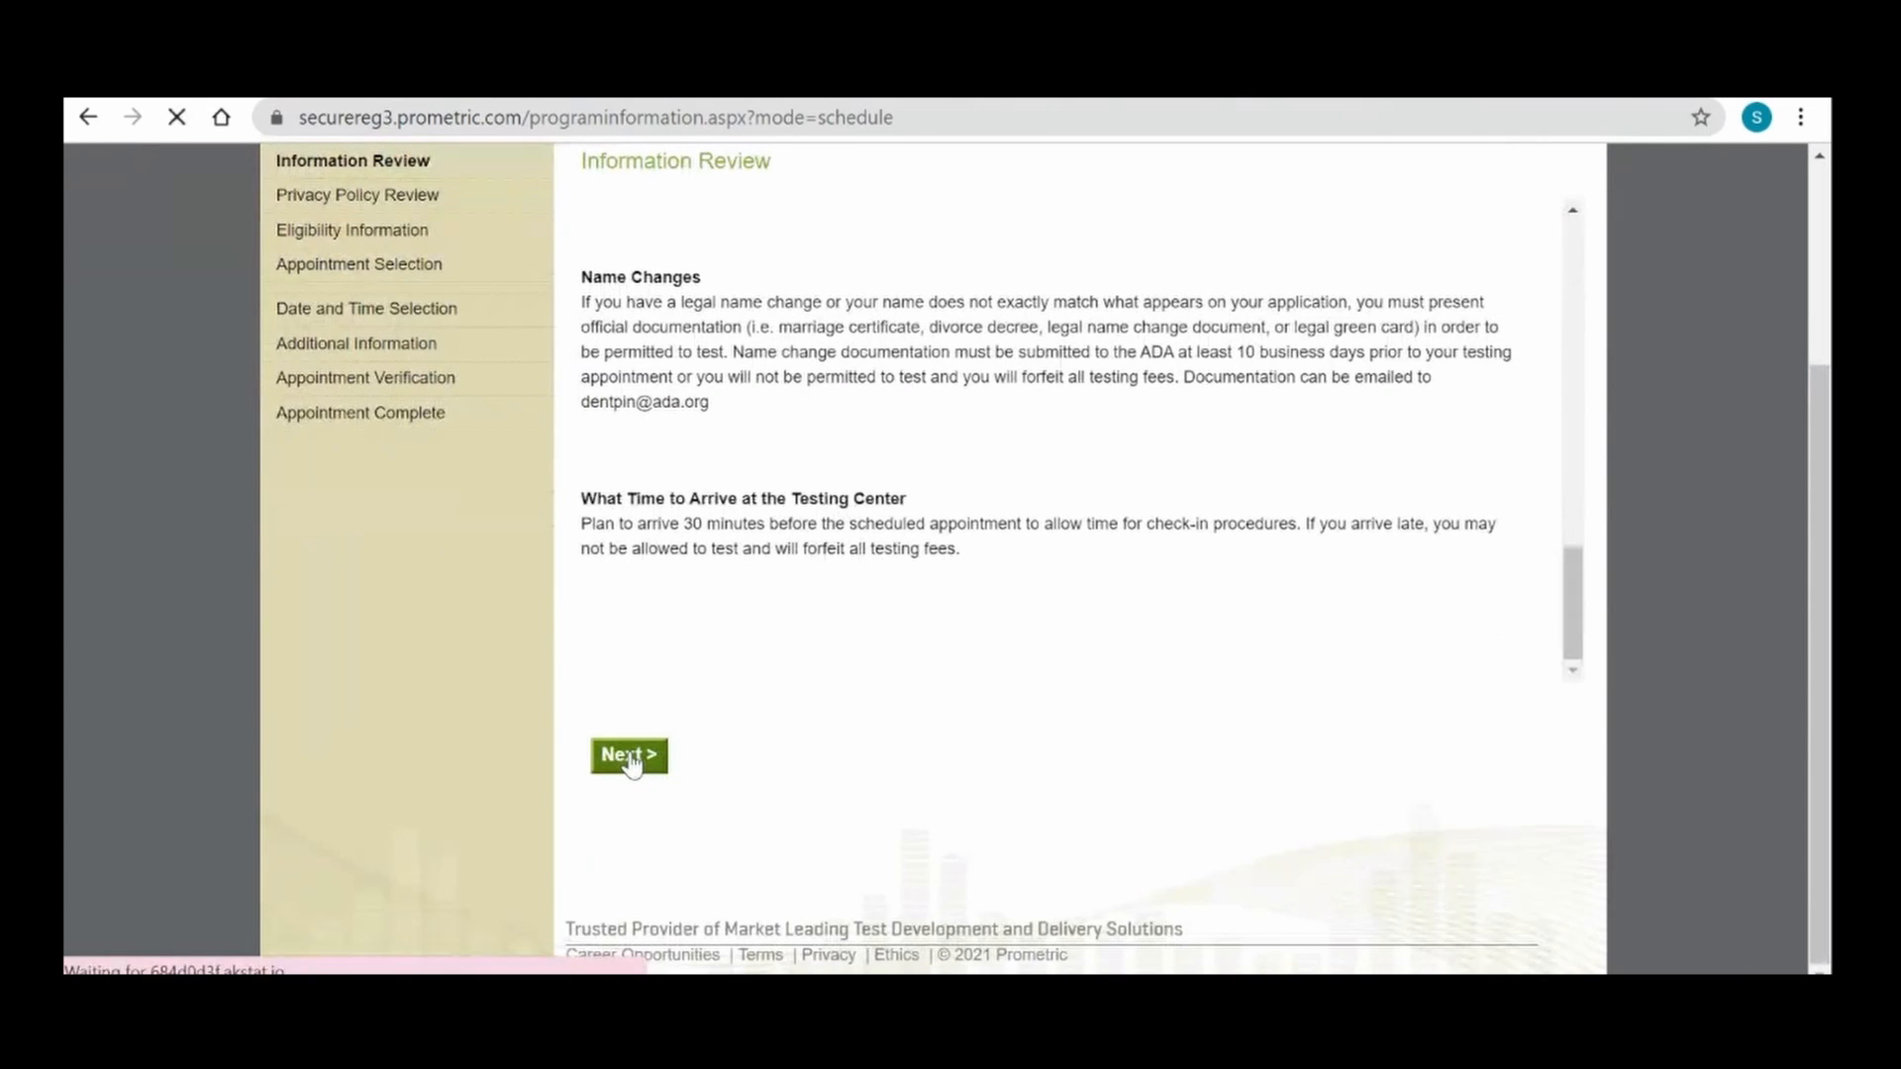
- Review the privacy policy, confirm being at least 18 years old, select I Consent and continue
scroll(788, 759, down, 10)
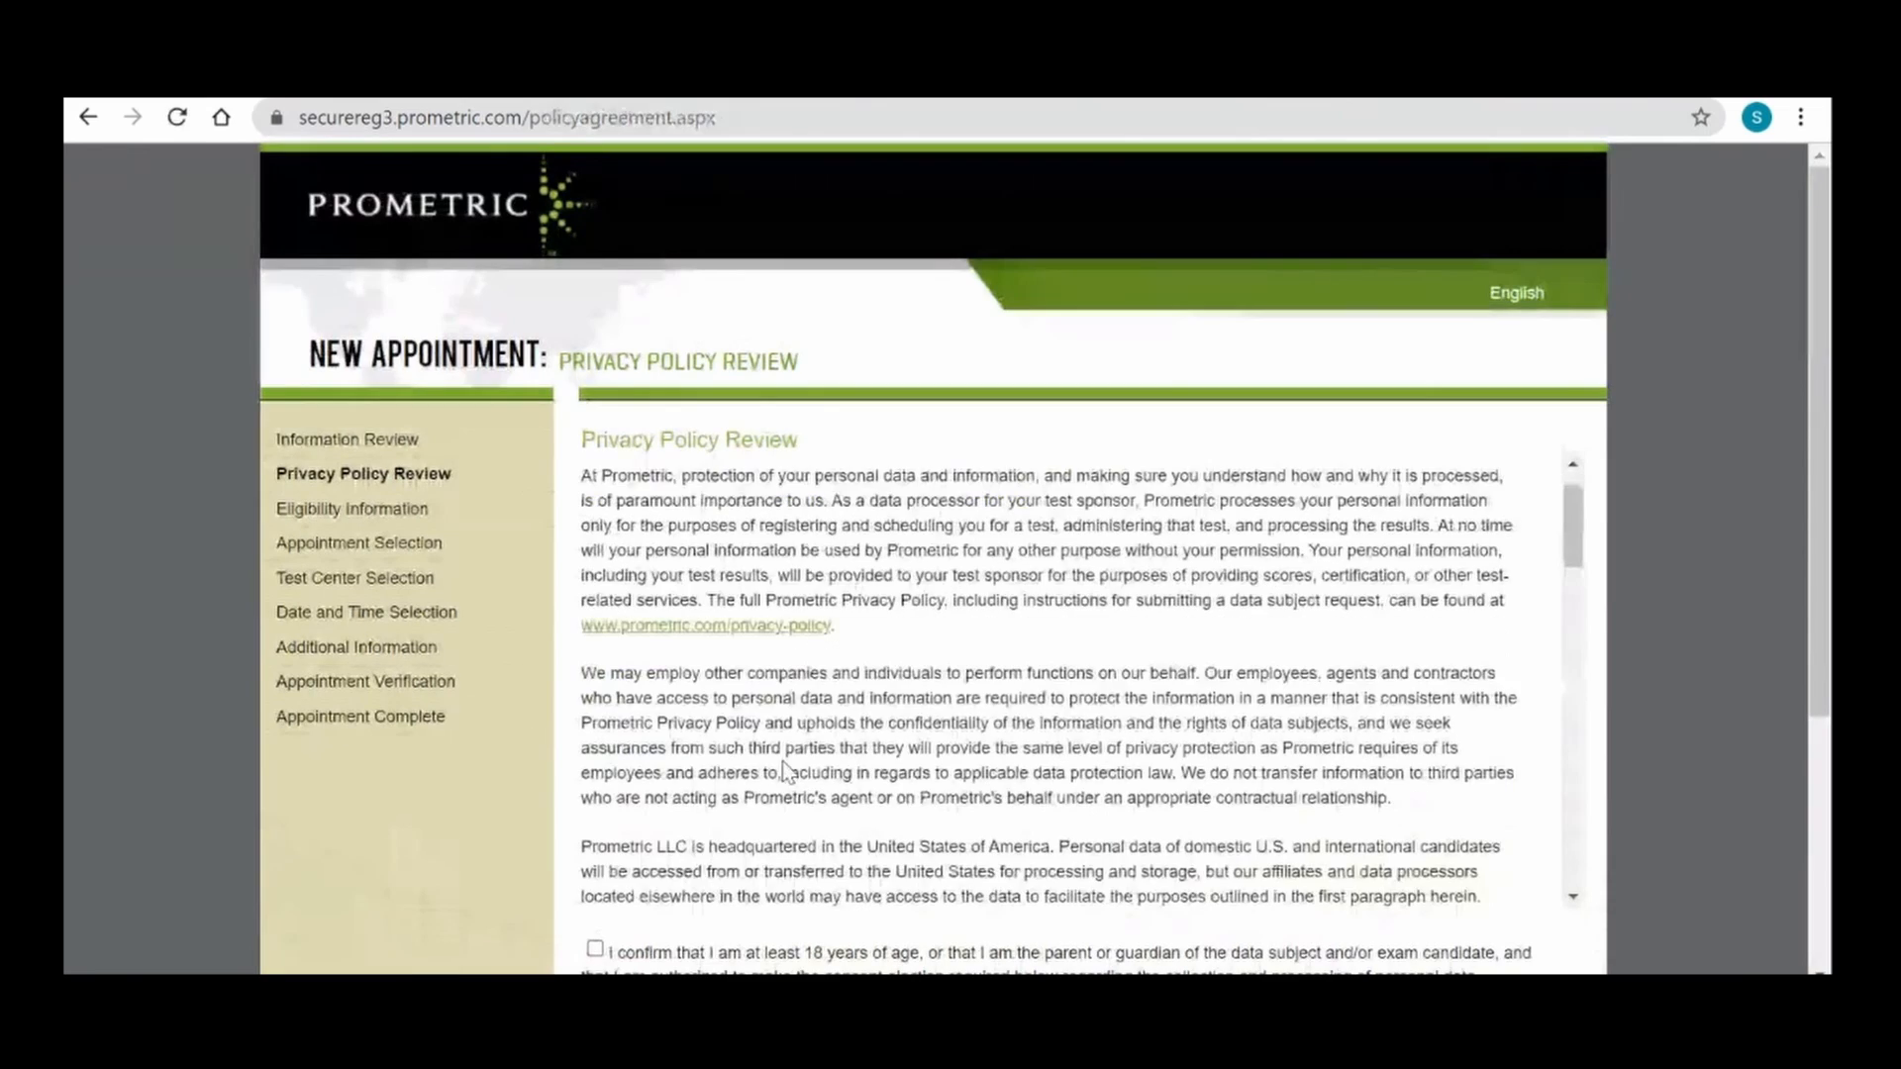
scroll(788, 758, down, 3)
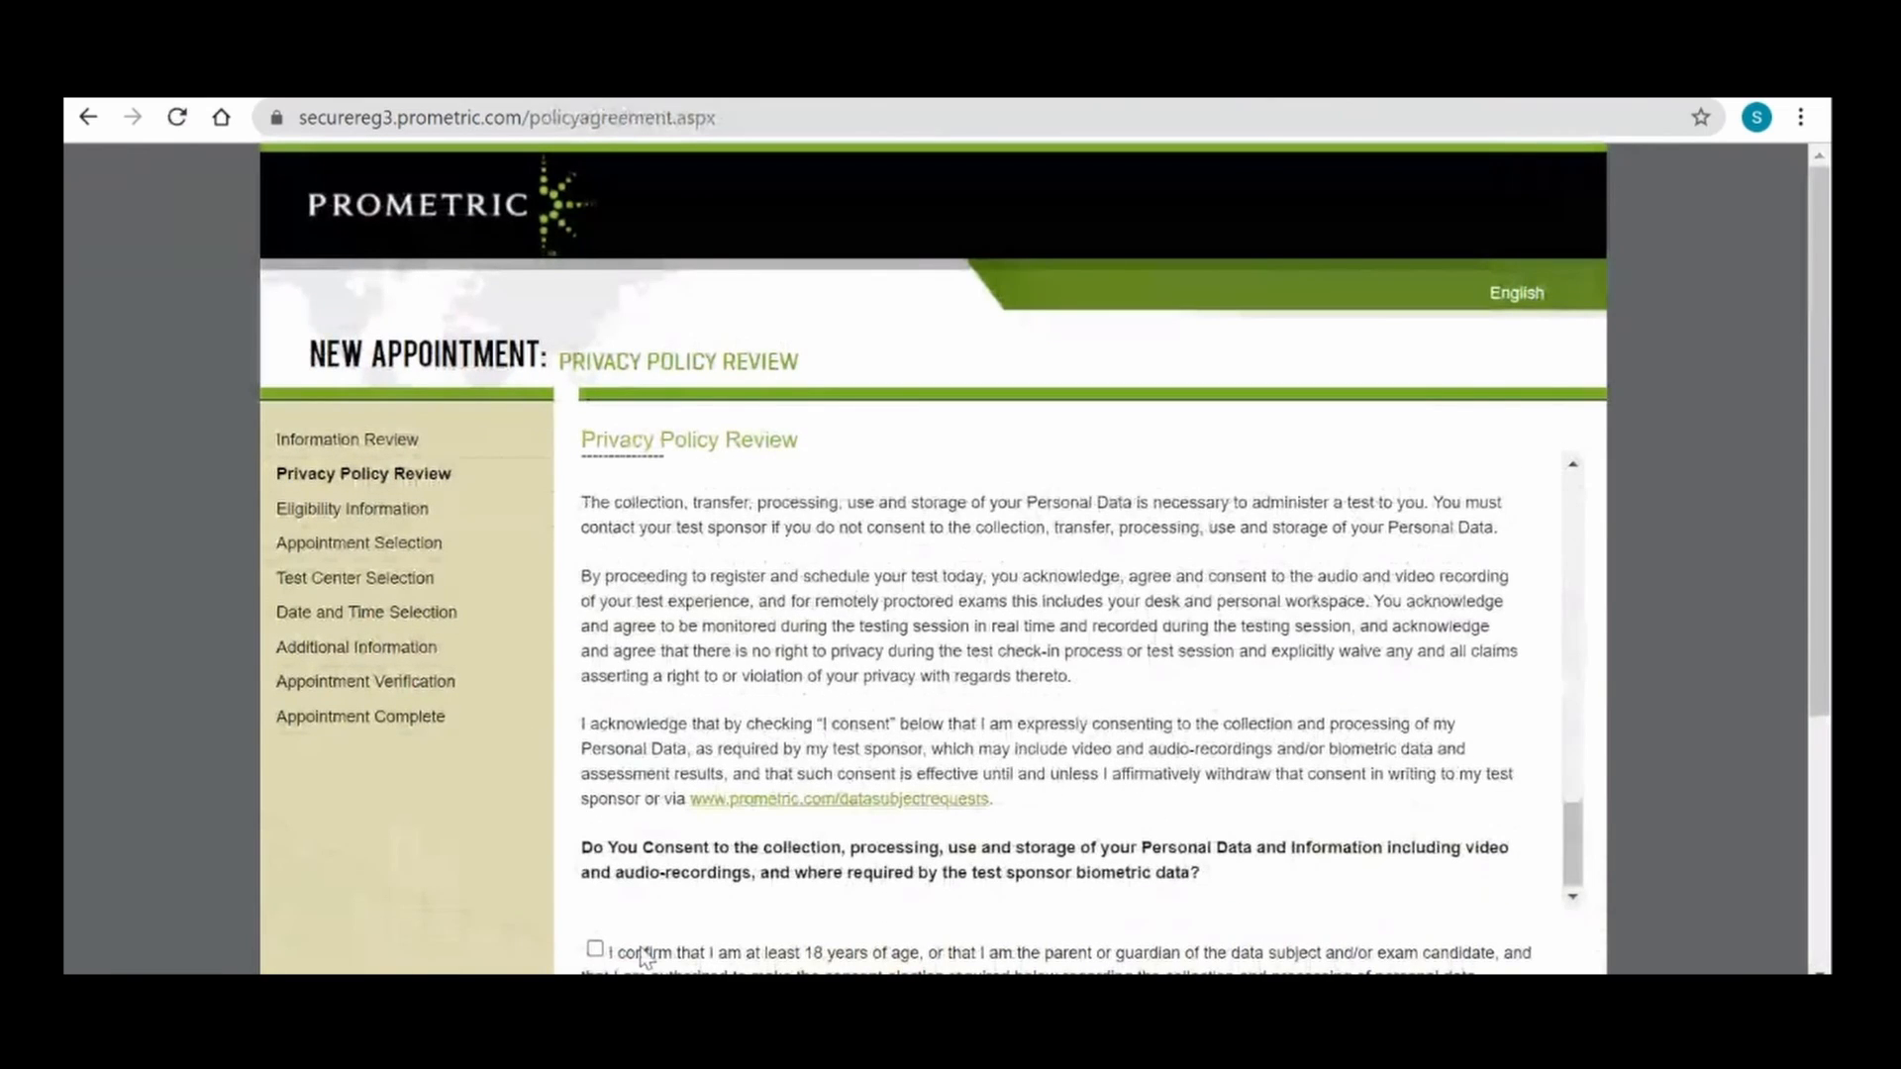
click(595, 952)
scroll(1406, 792, down, 4)
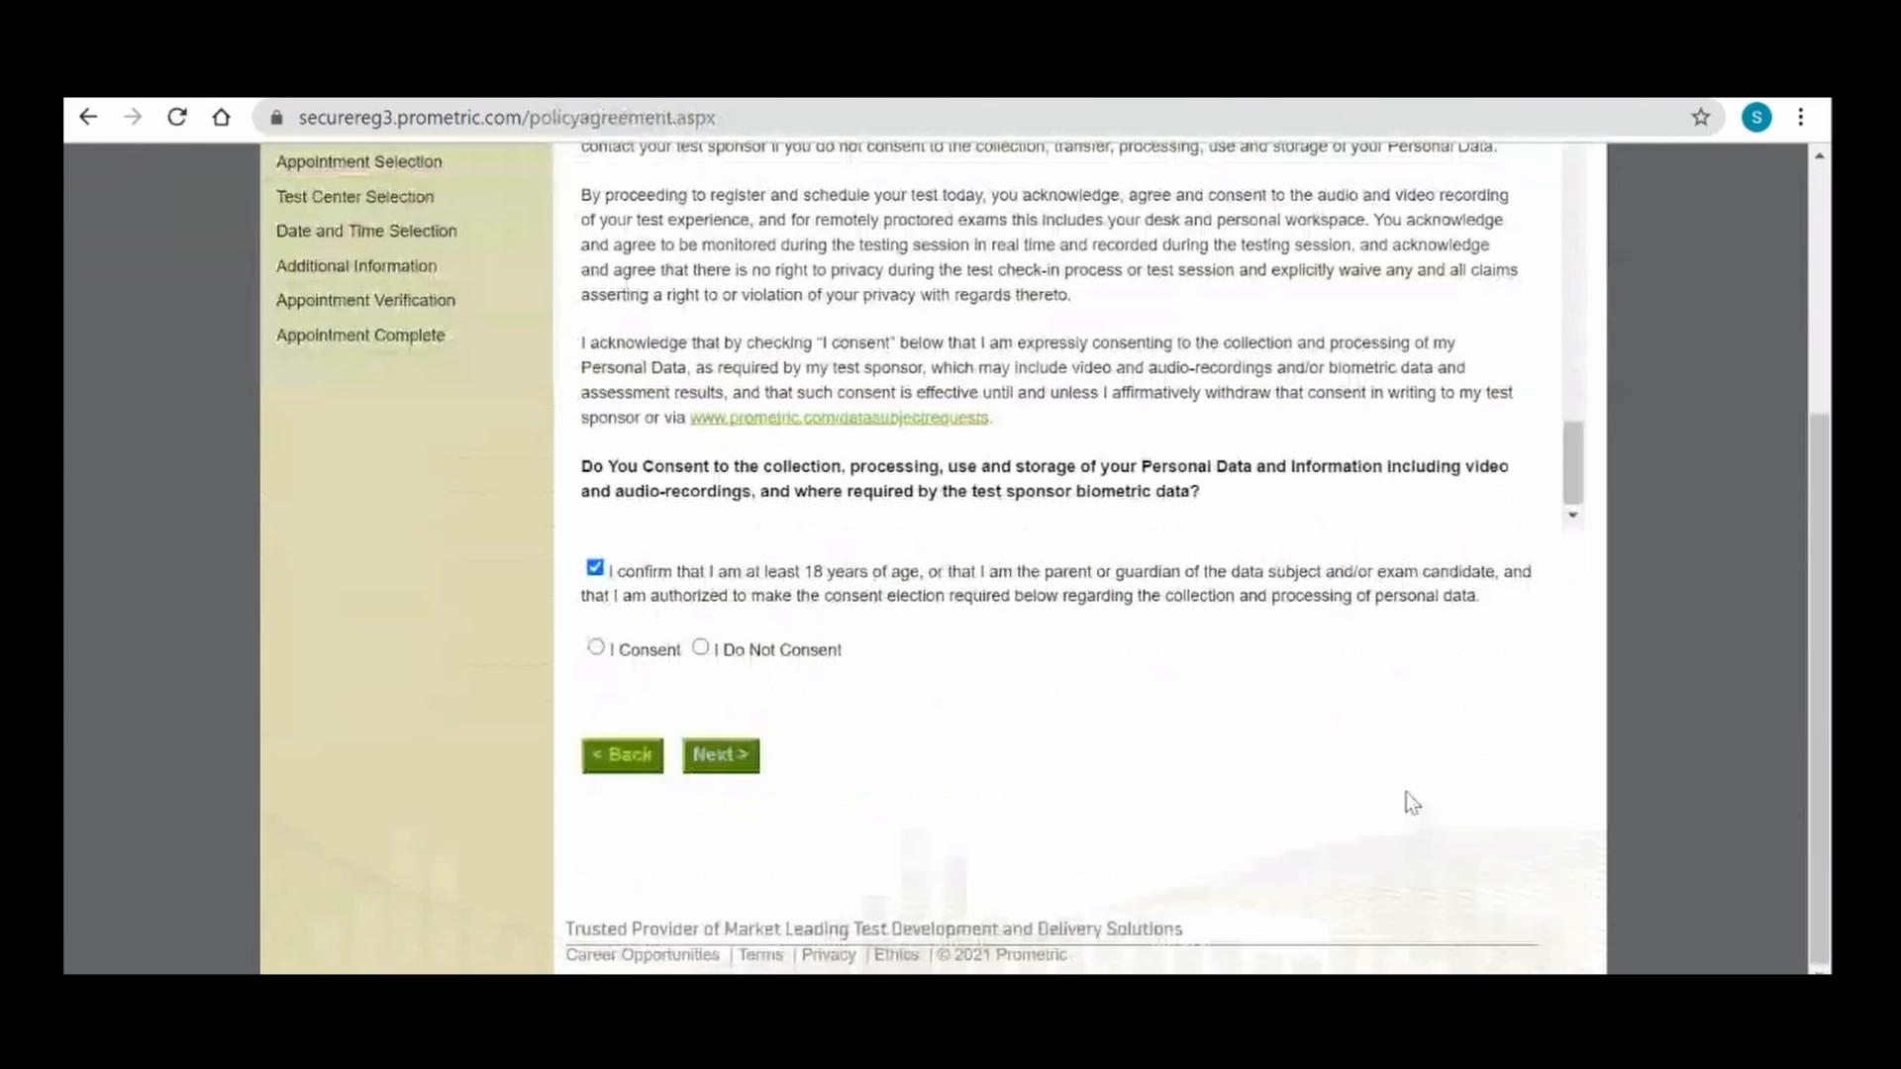
click(596, 650)
click(720, 765)
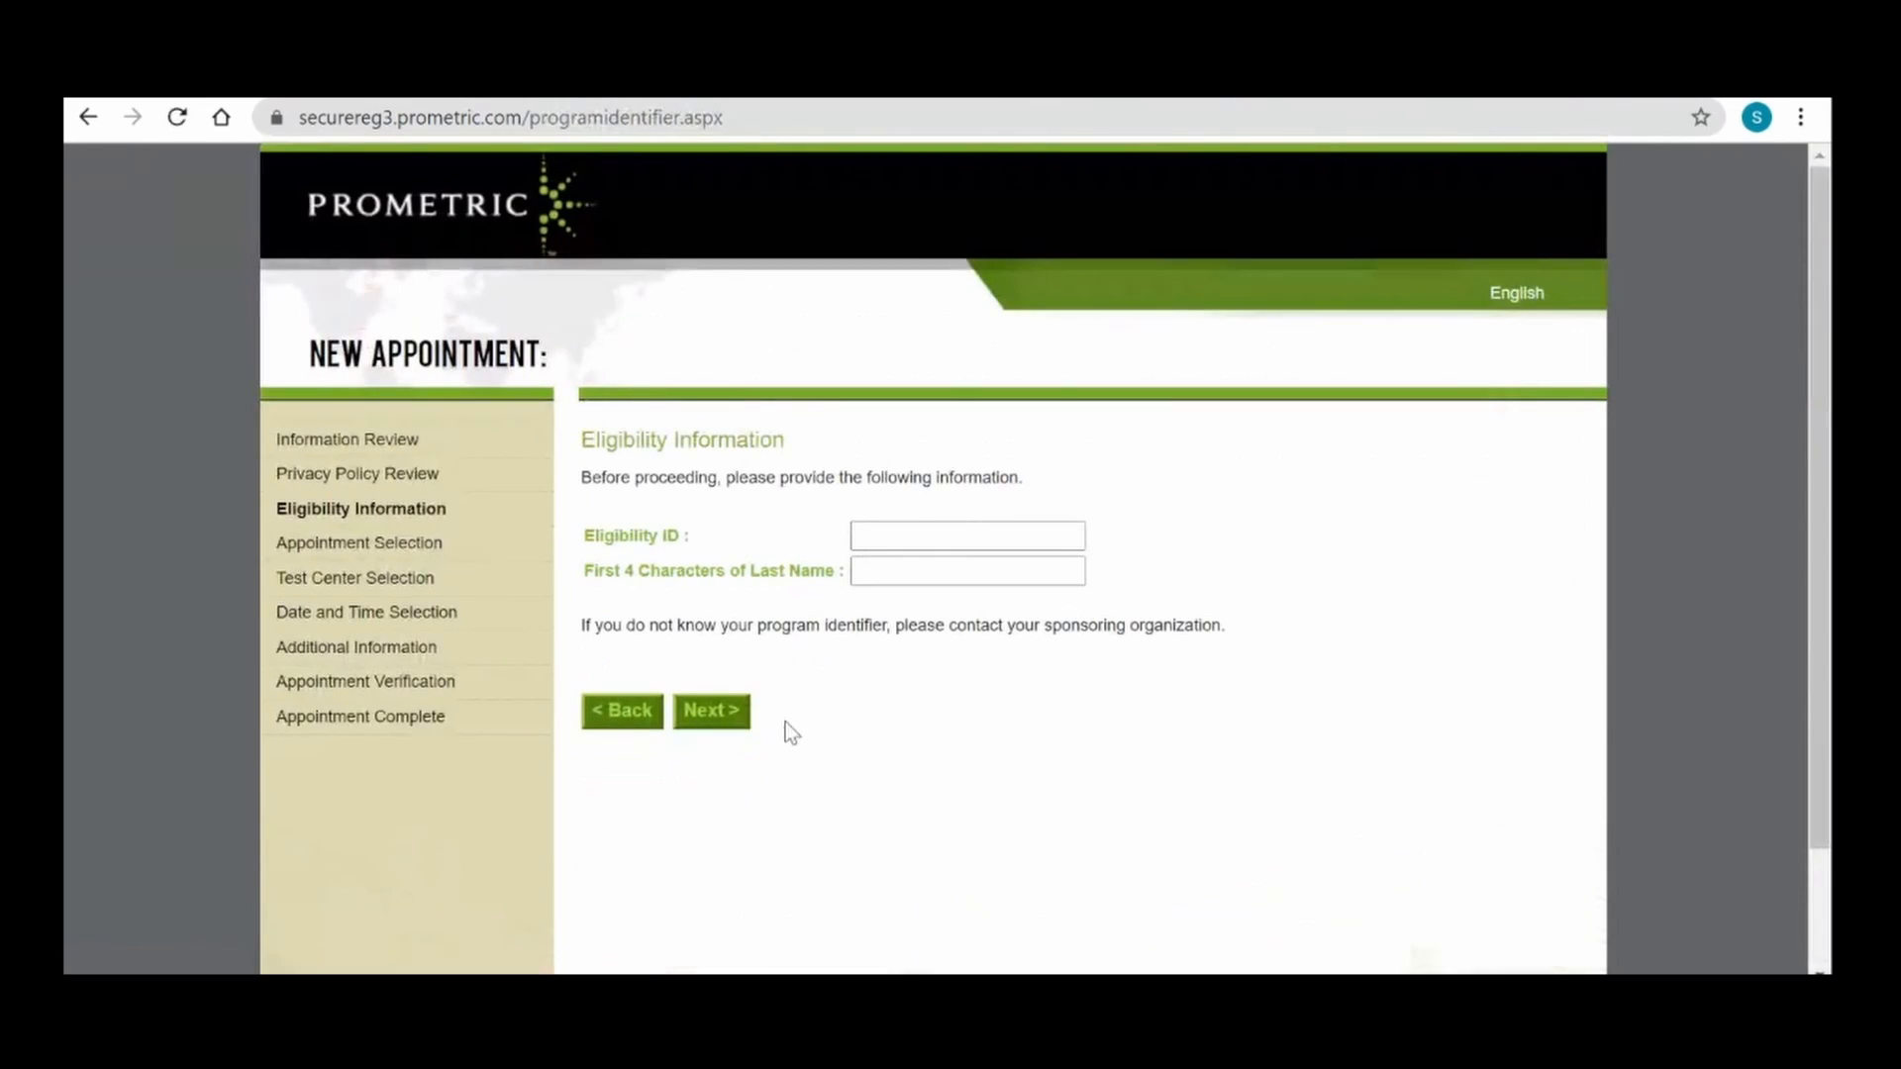
- Enter the eligibility ID and the first four characters of the last name, and submit the eligibility information
click(939, 537)
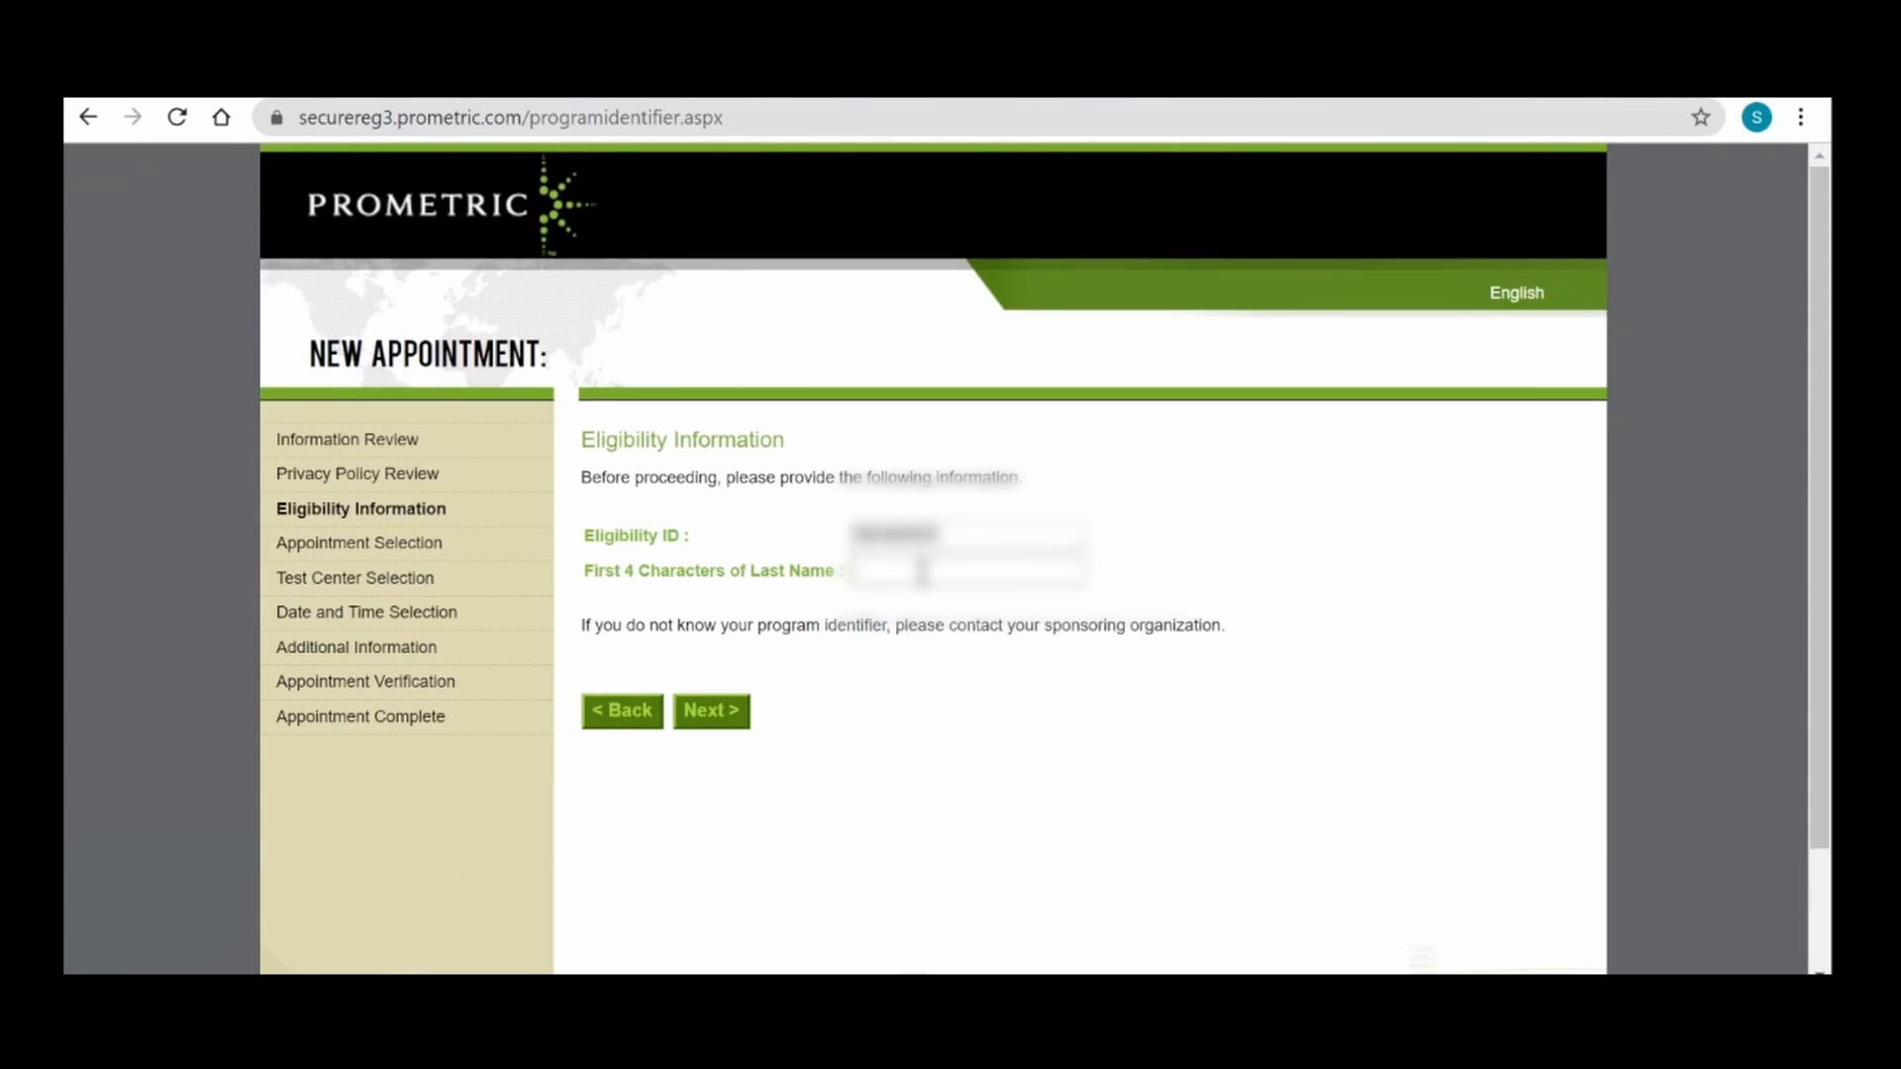
text(****)
click(729, 713)
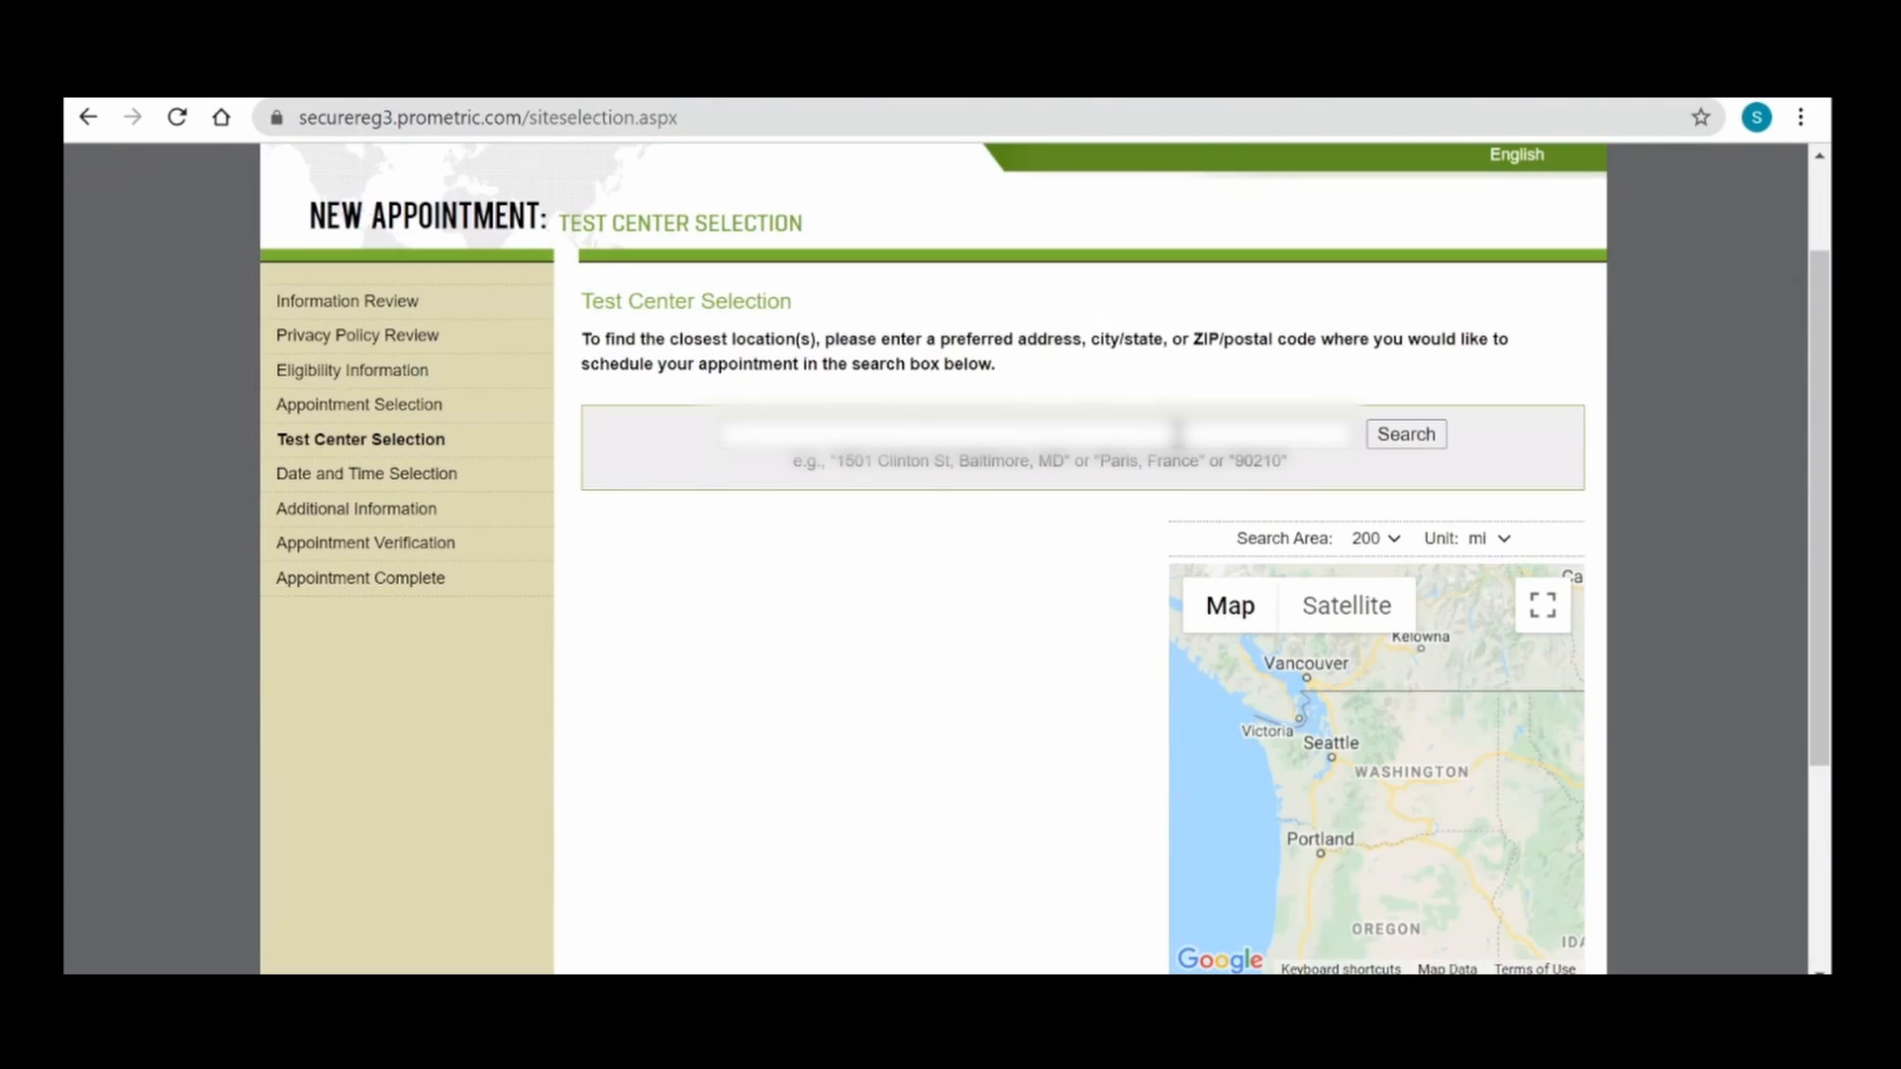
- Search for the closest test centers by entering the preferred ZIP code
text(981)
text(21)
click(1383, 444)
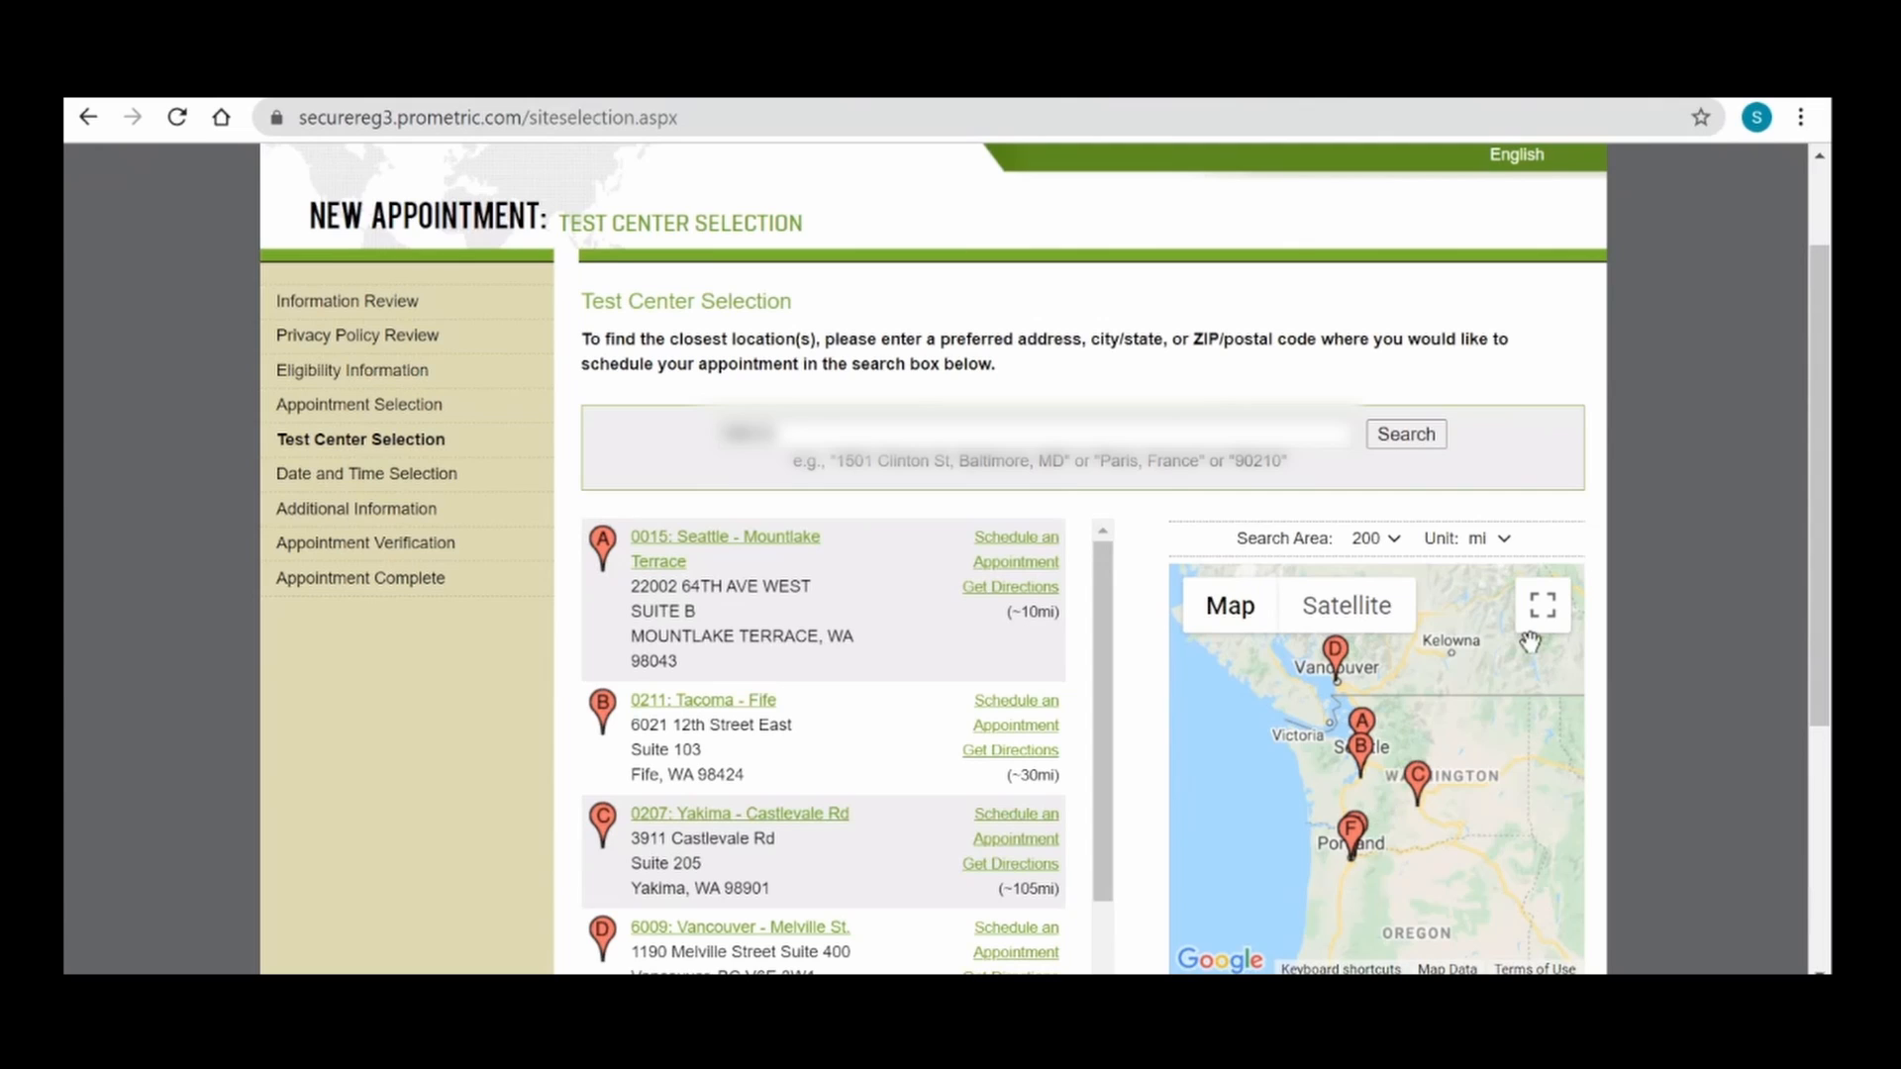
- Examine the list of nearby test centers, comparing their locations and distances
scroll(1440, 798, up, 1)
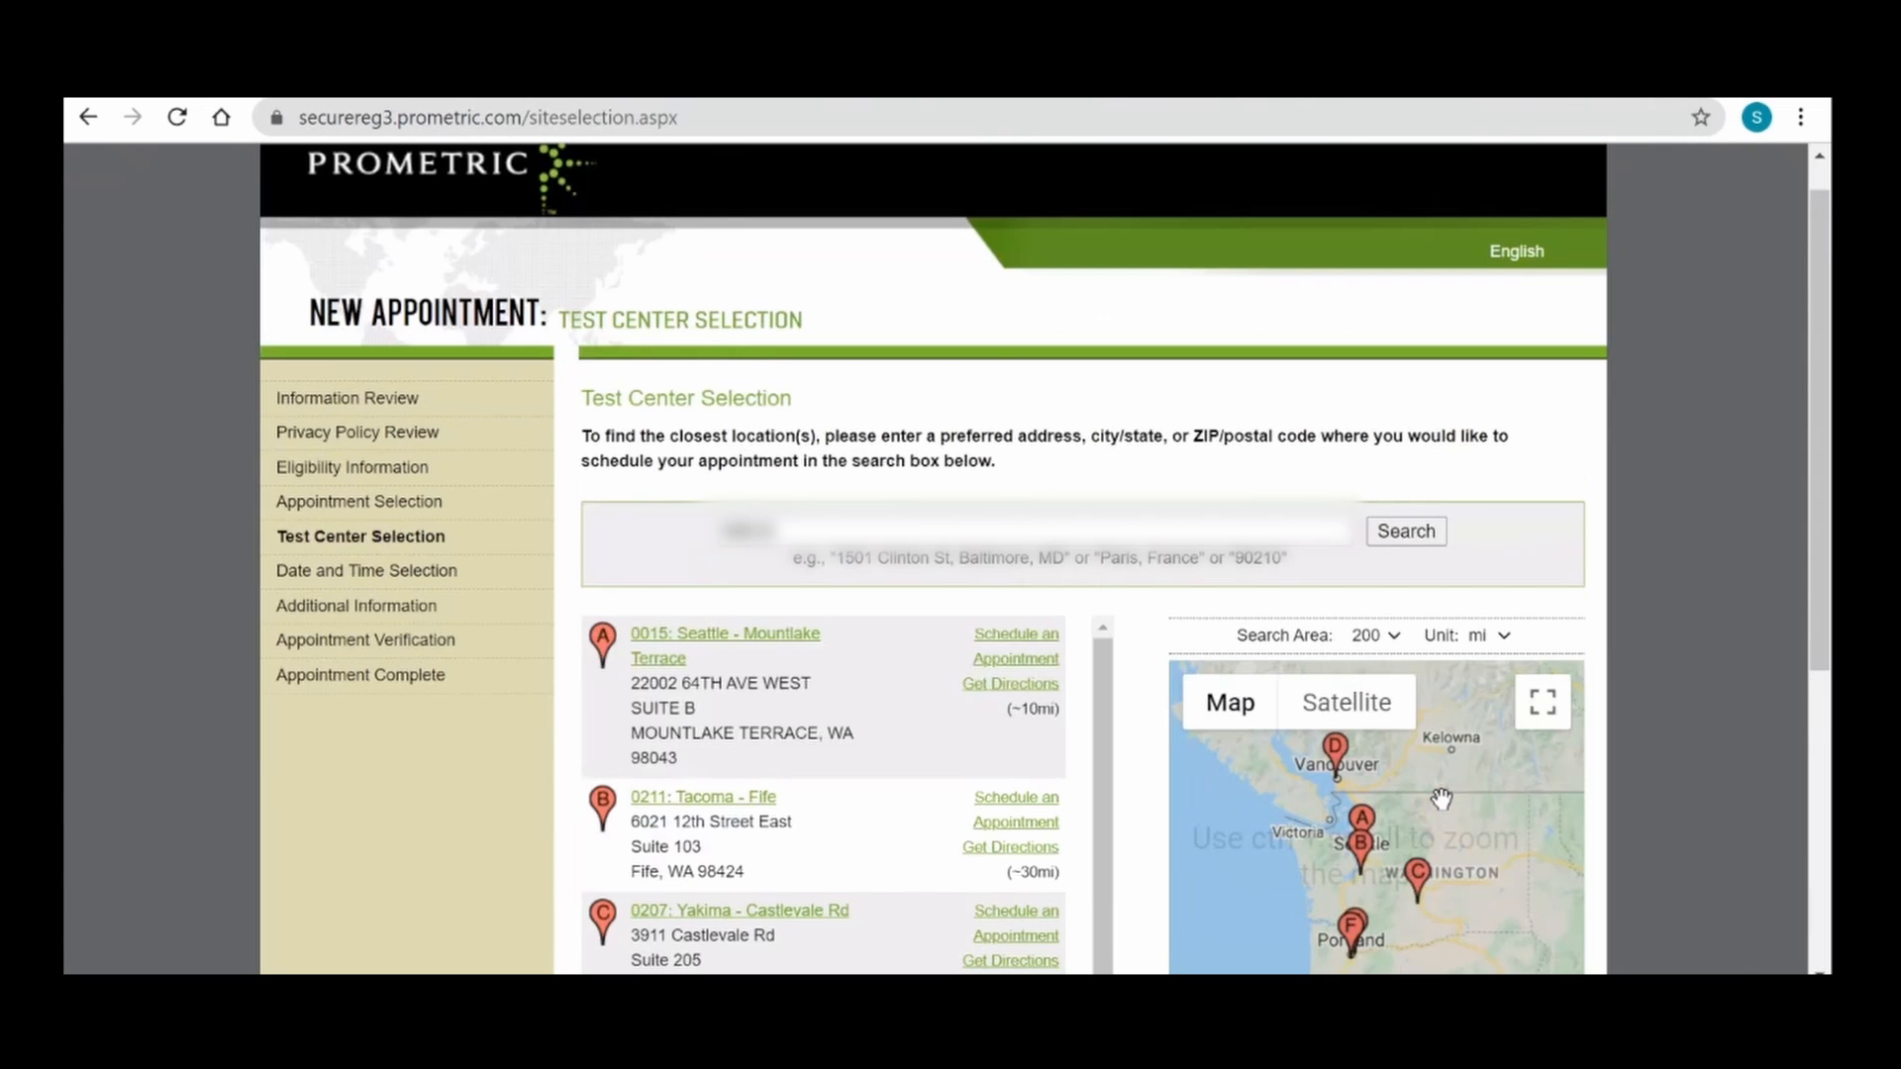
scroll(1441, 798, down, 1)
scroll(887, 642, down, 3)
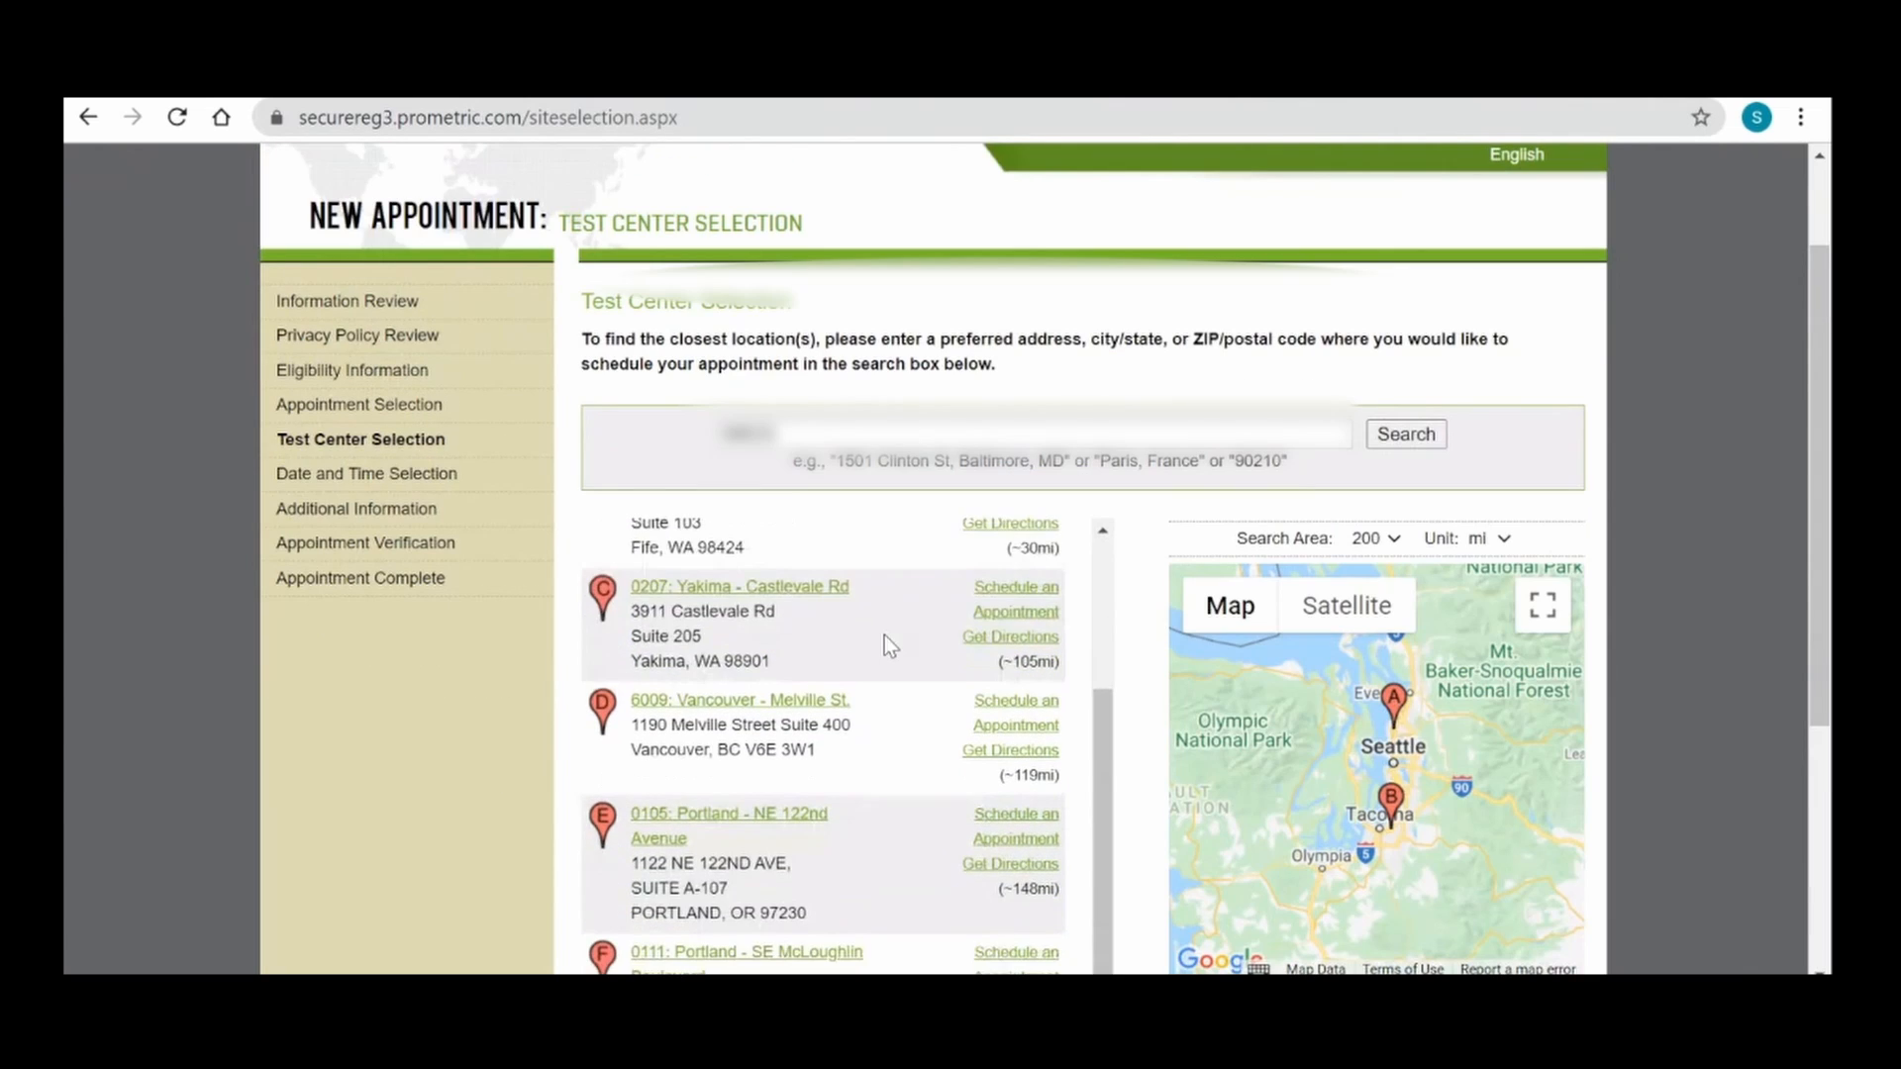
scroll(885, 644, up, 2)
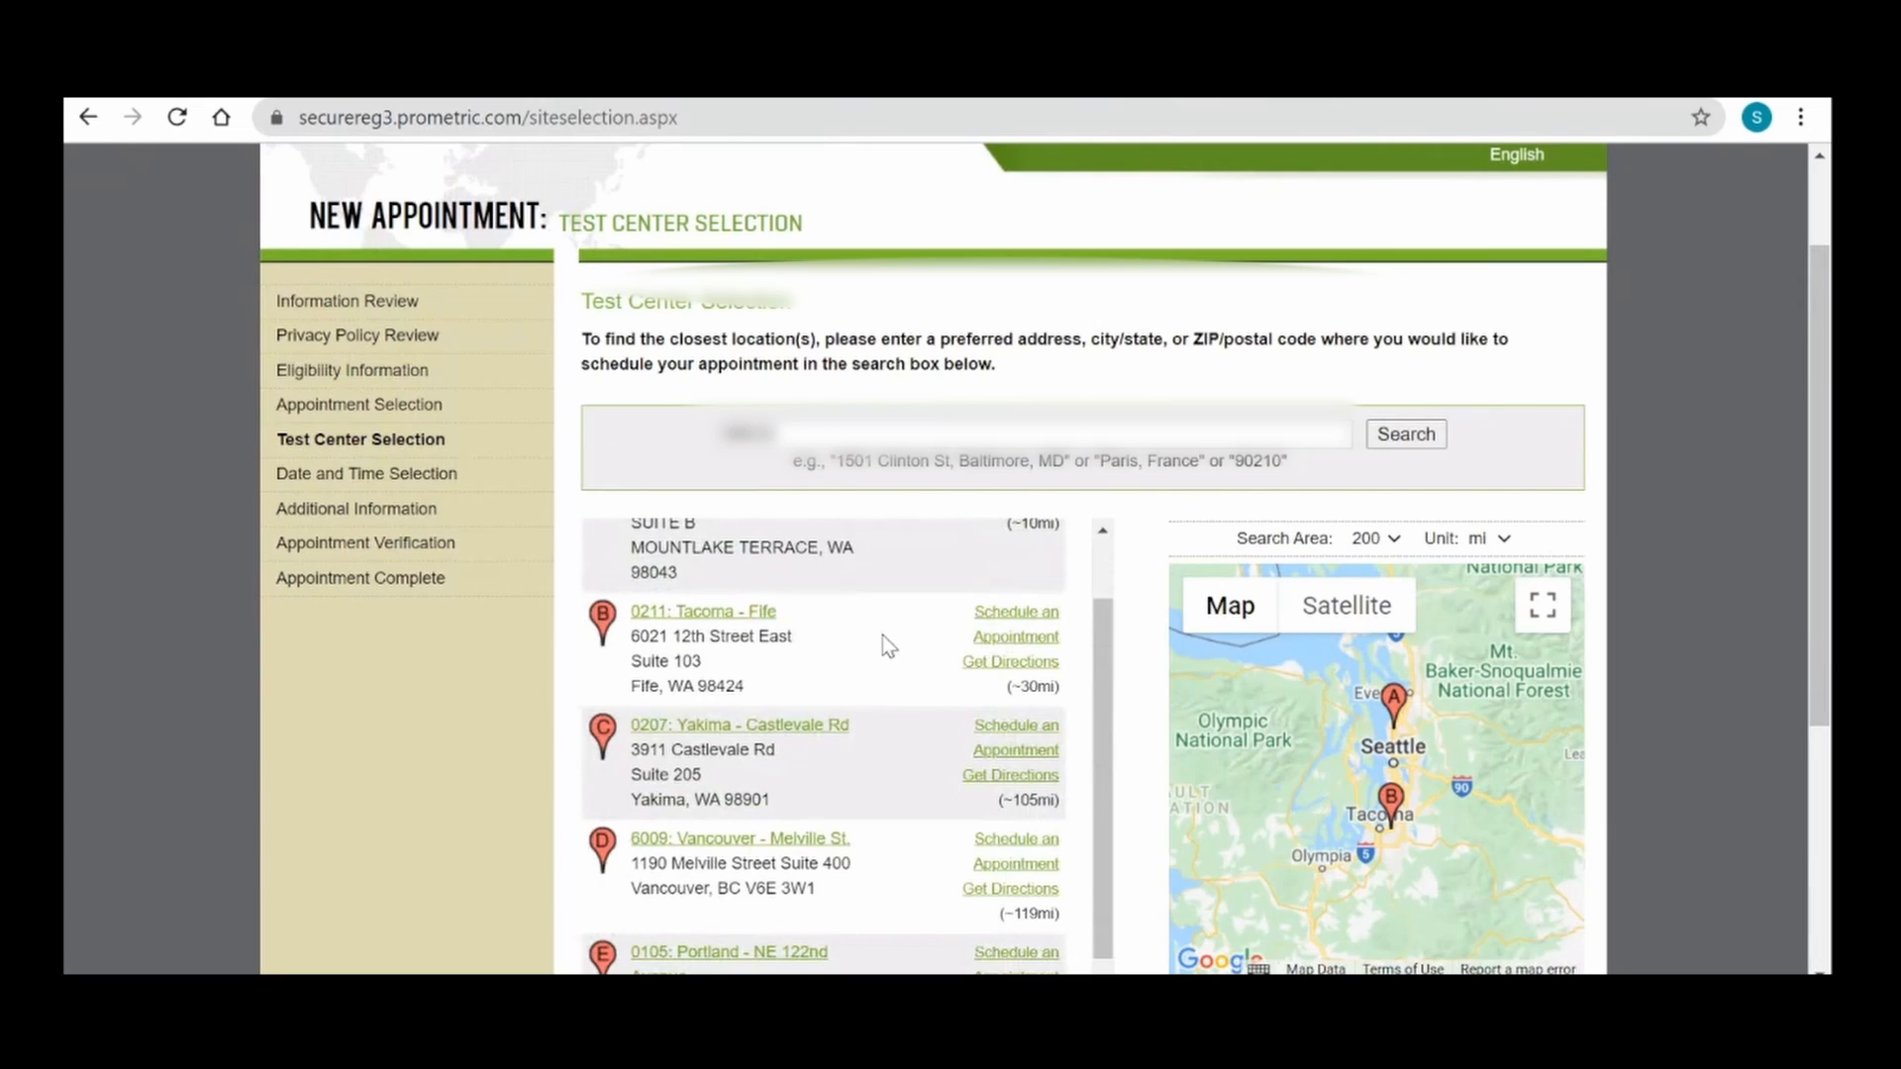
scroll(883, 636, down, 1)
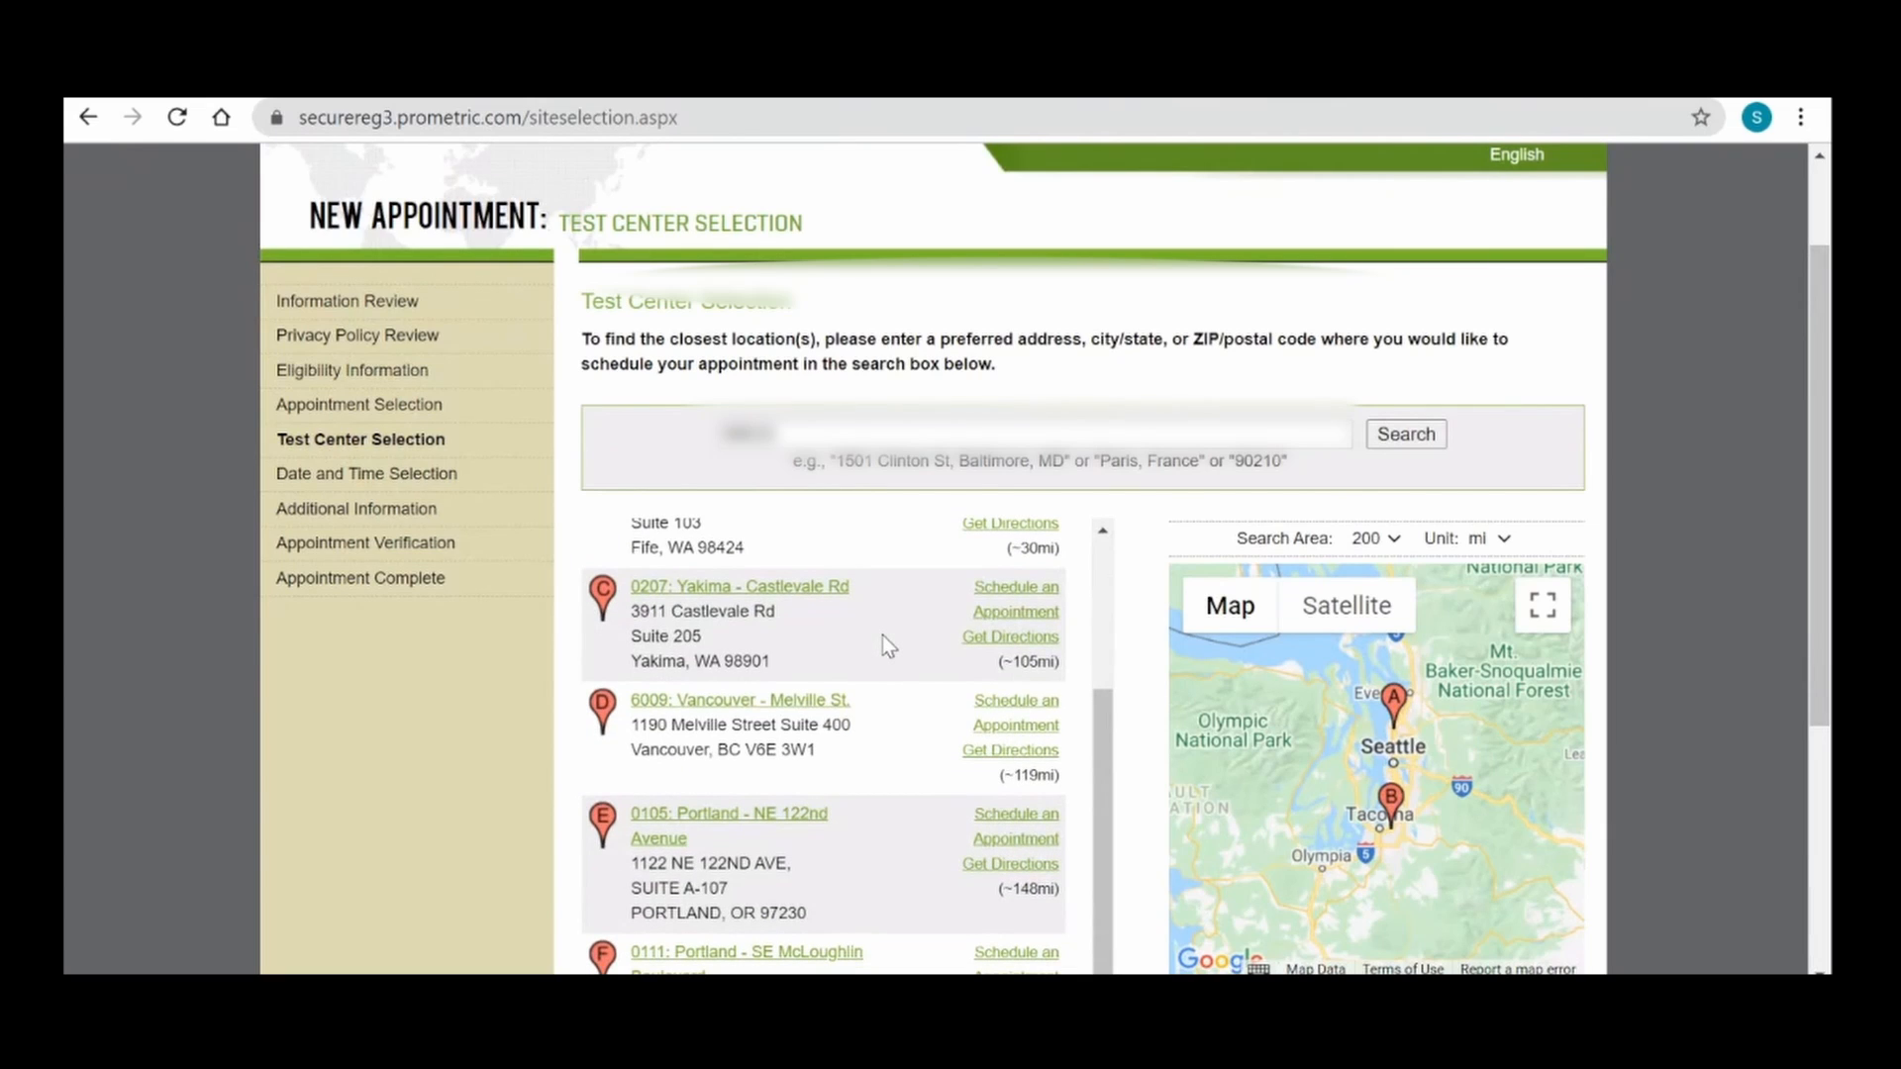
scroll(883, 633, down, 4)
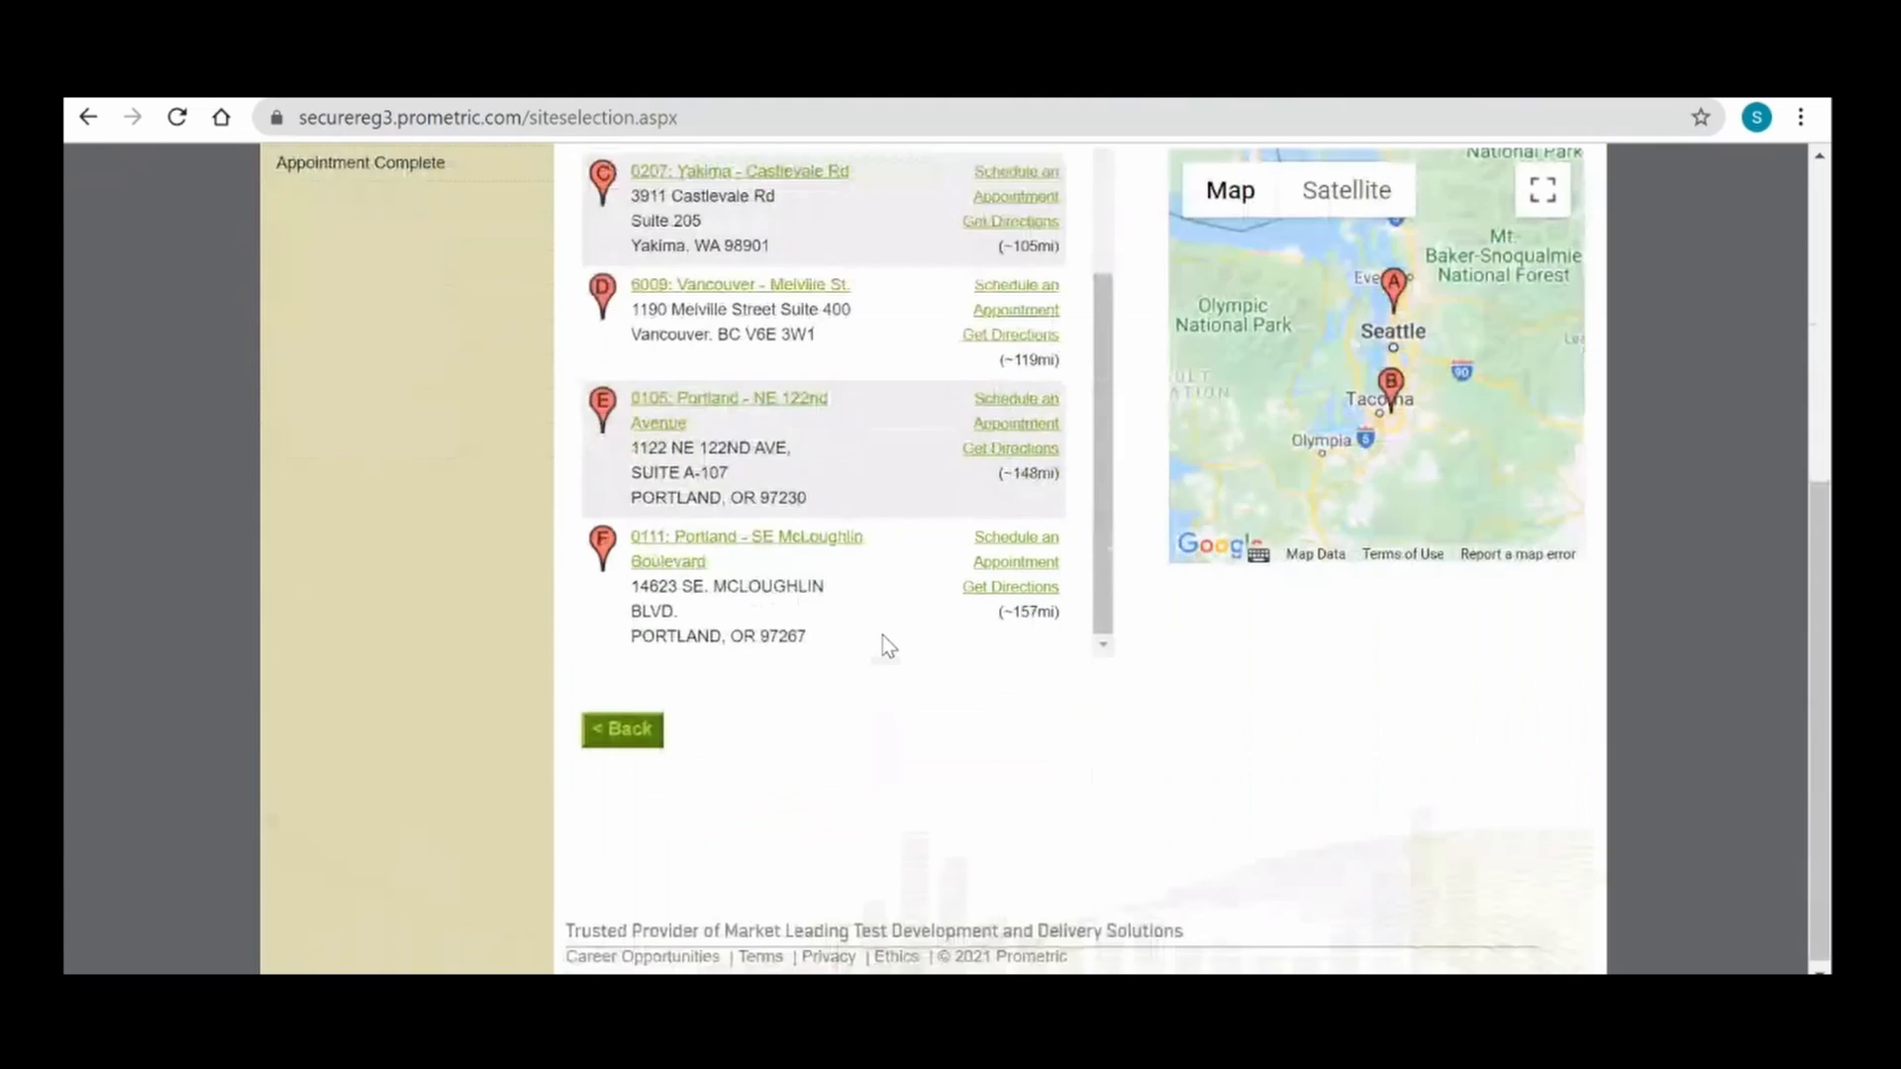
scroll(883, 636, up, 2)
scroll(883, 636, down, 2)
- Open the Seattle - Mountlake Terrace test center and start scheduling an appointment there
scroll(860, 589, up, 6)
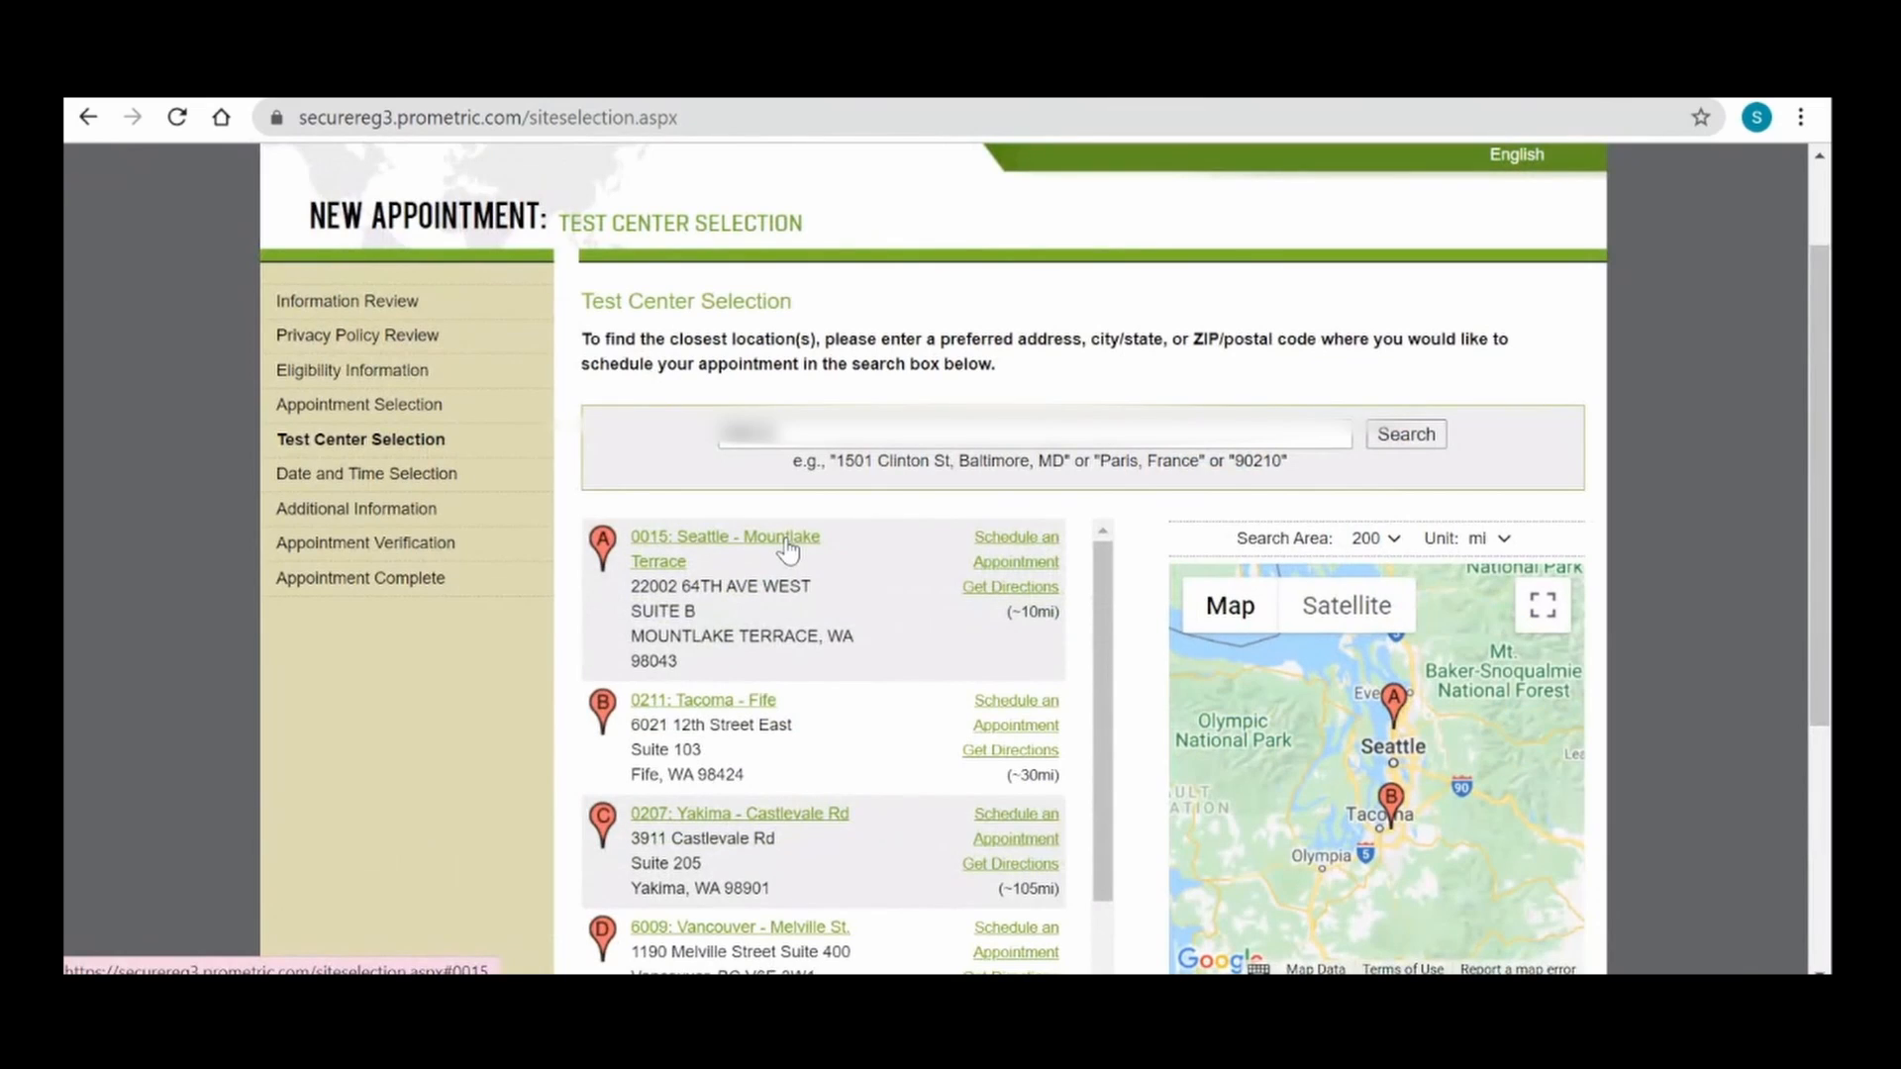
click(786, 538)
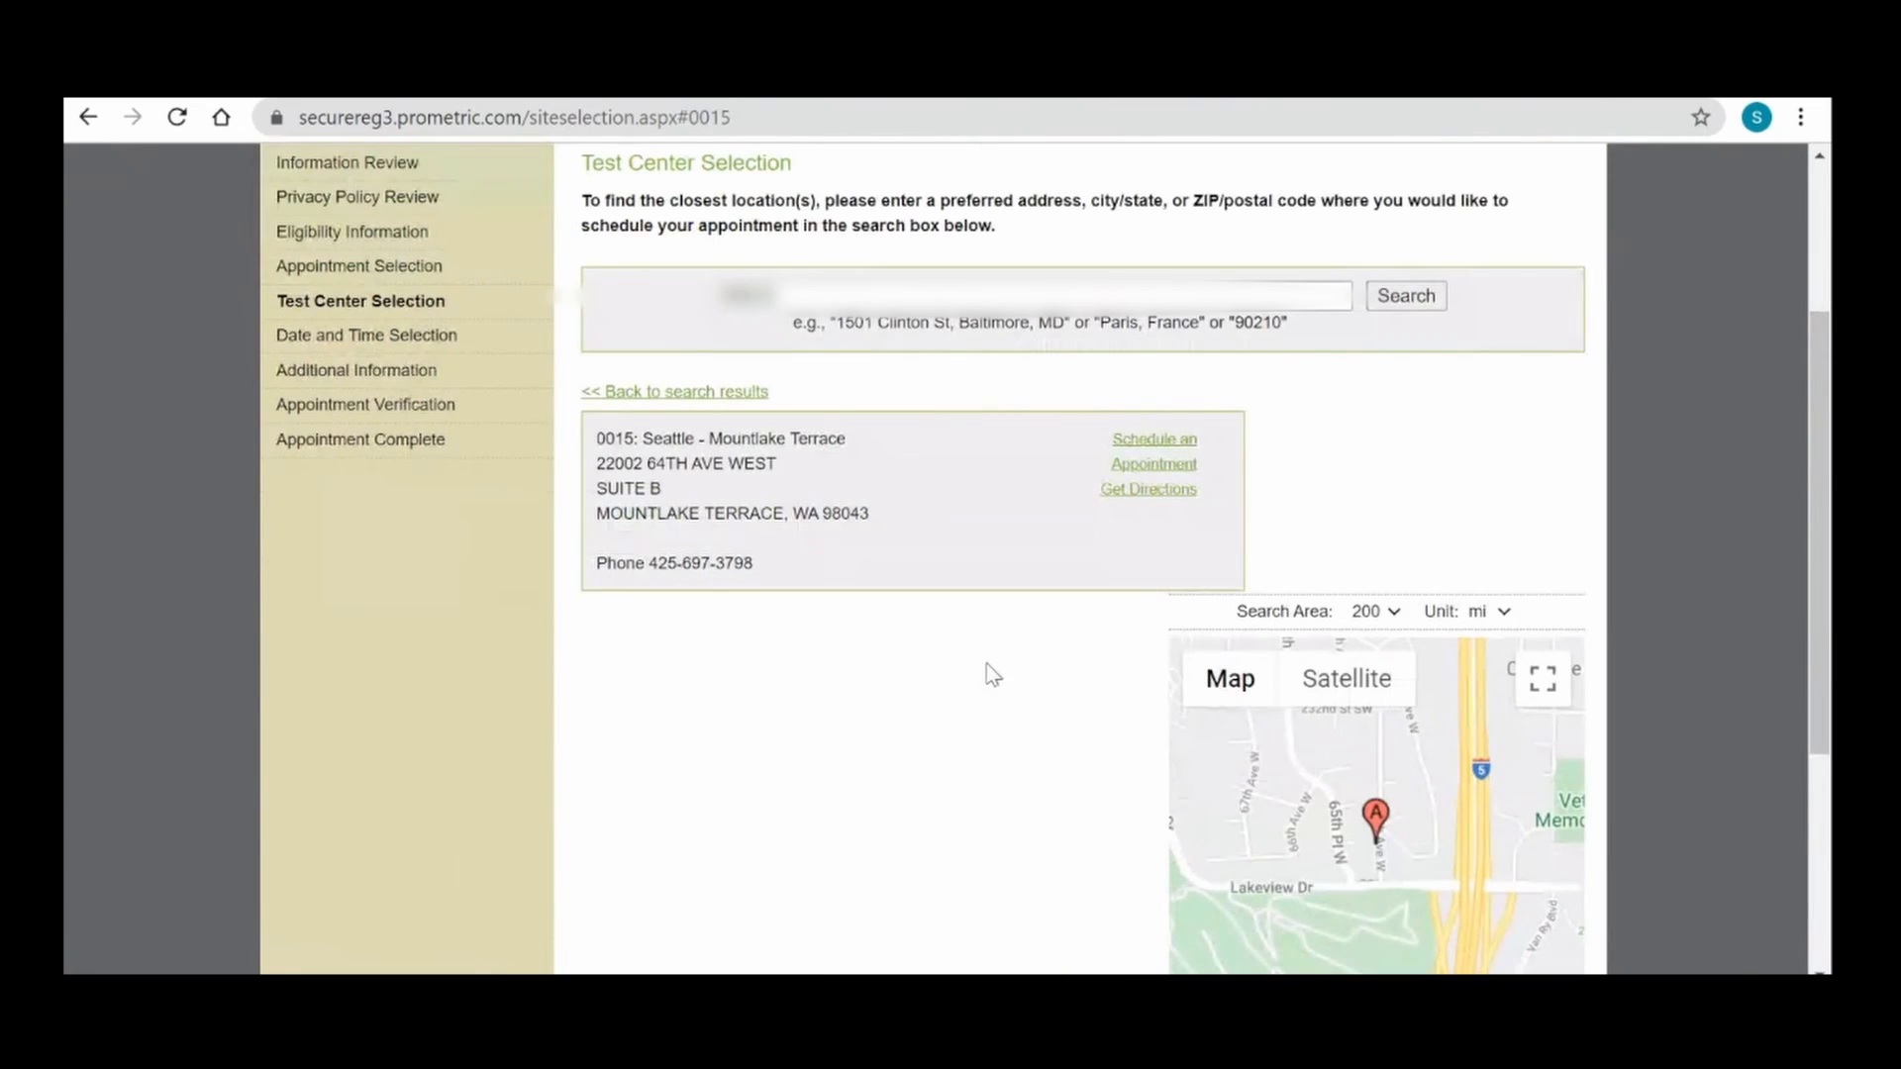
click(1153, 466)
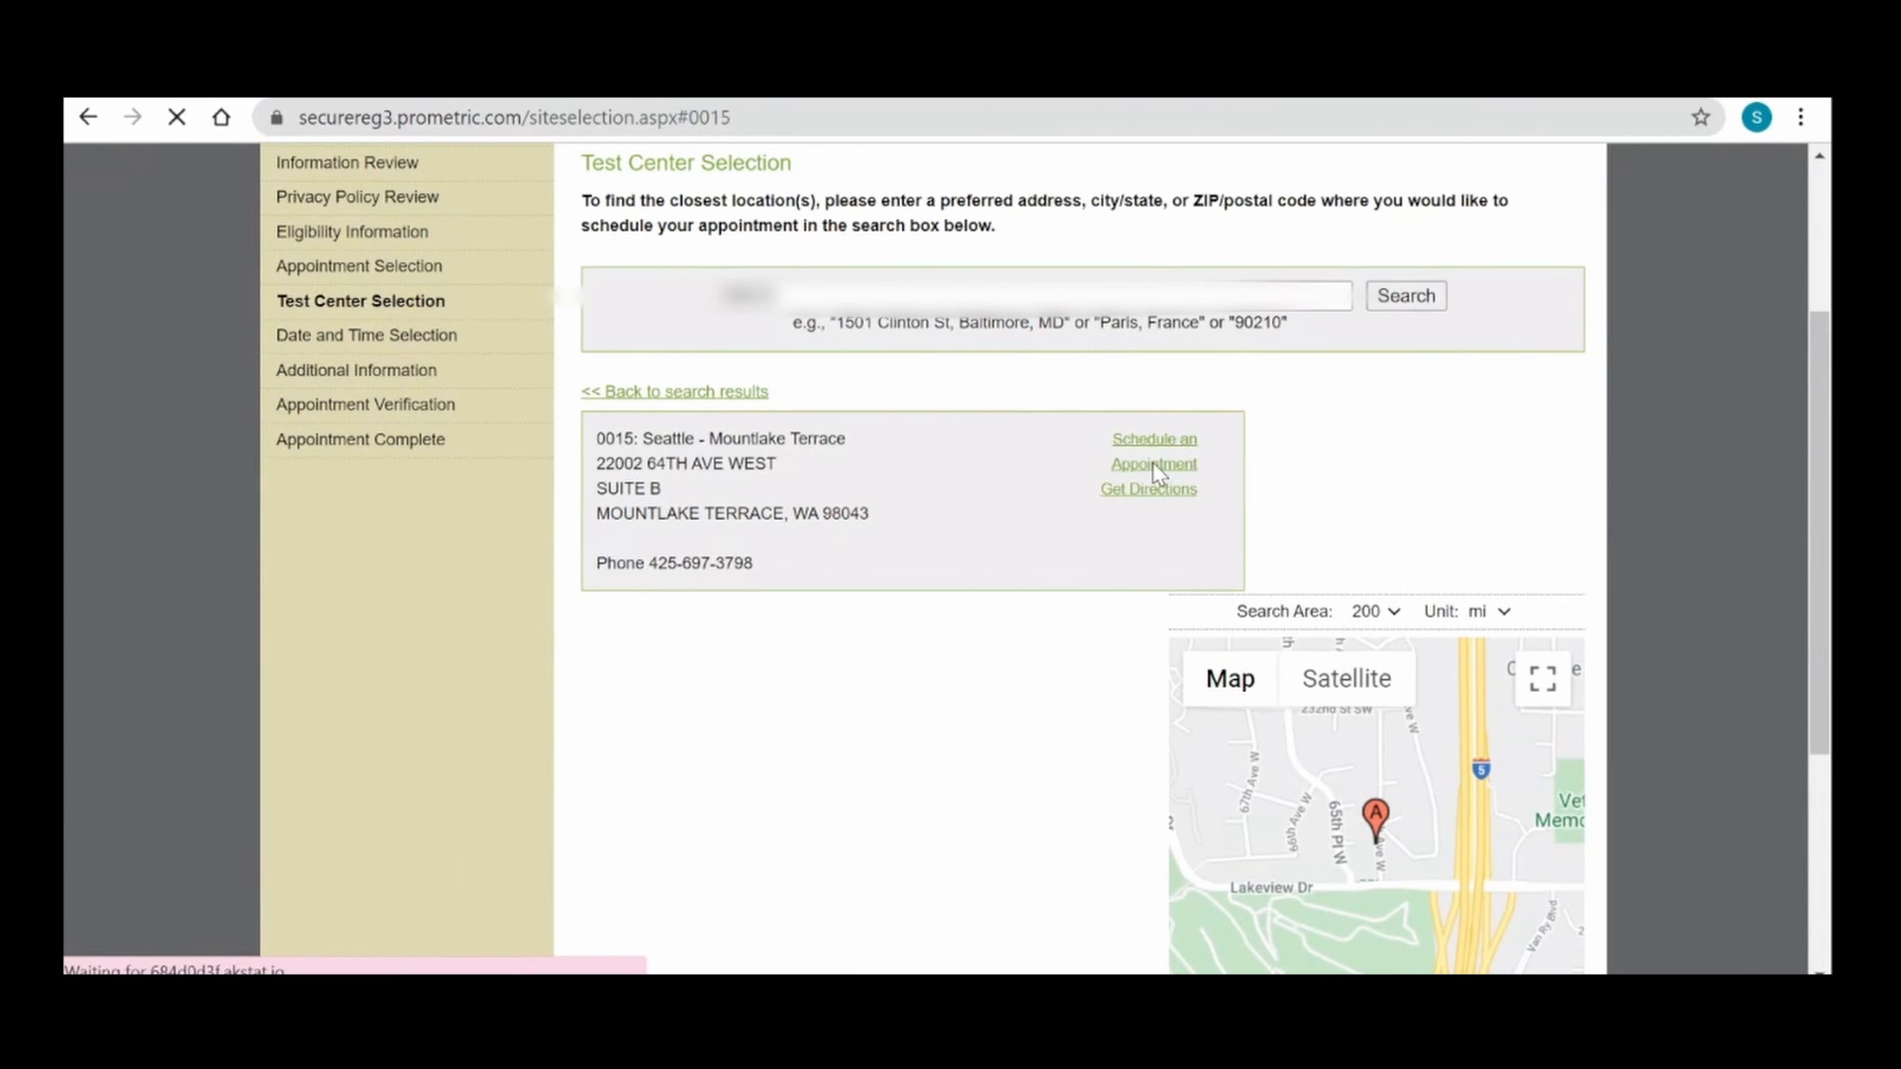
- Read through the Prometric biometric consent terms, consent to the collection and use of biometric data, and continue to date selection
scroll(1140, 644, down, 5)
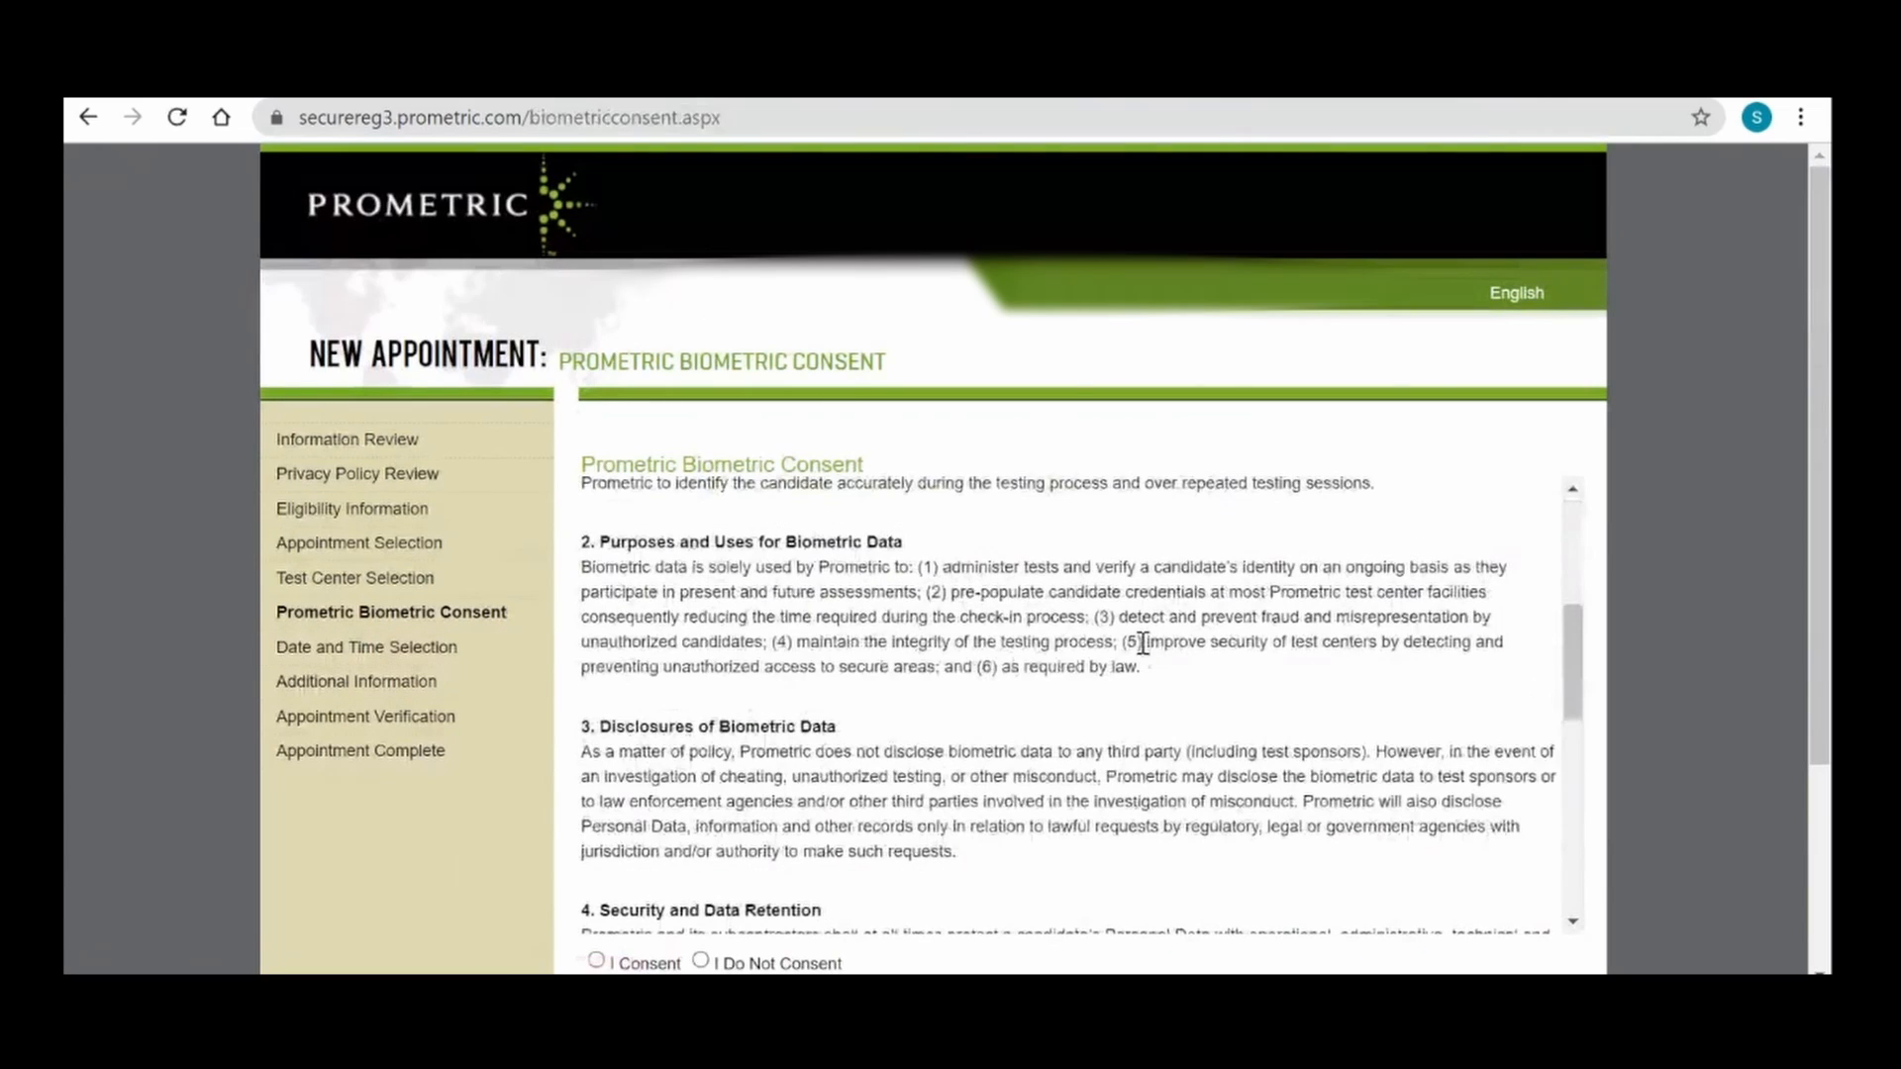
scroll(1141, 644, down, 3)
scroll(1144, 644, down, 10)
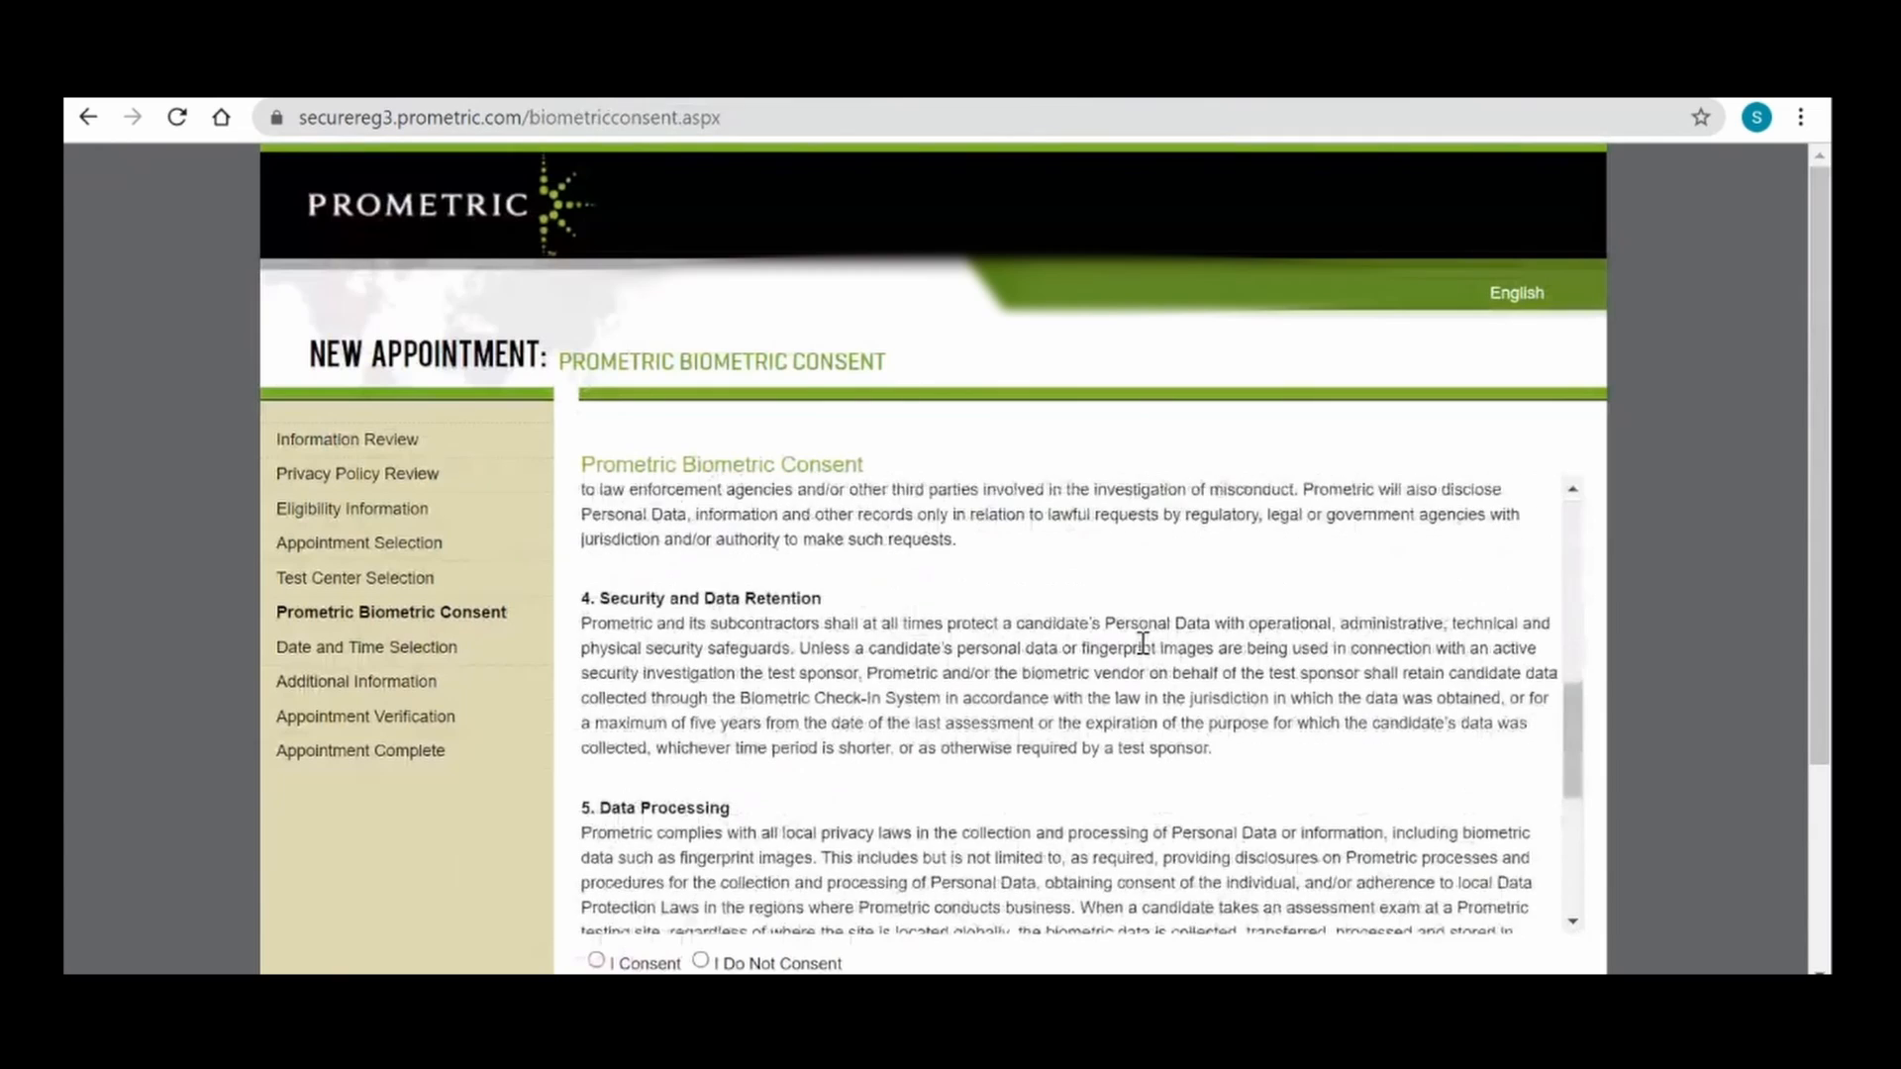
scroll(1212, 755, down, 3)
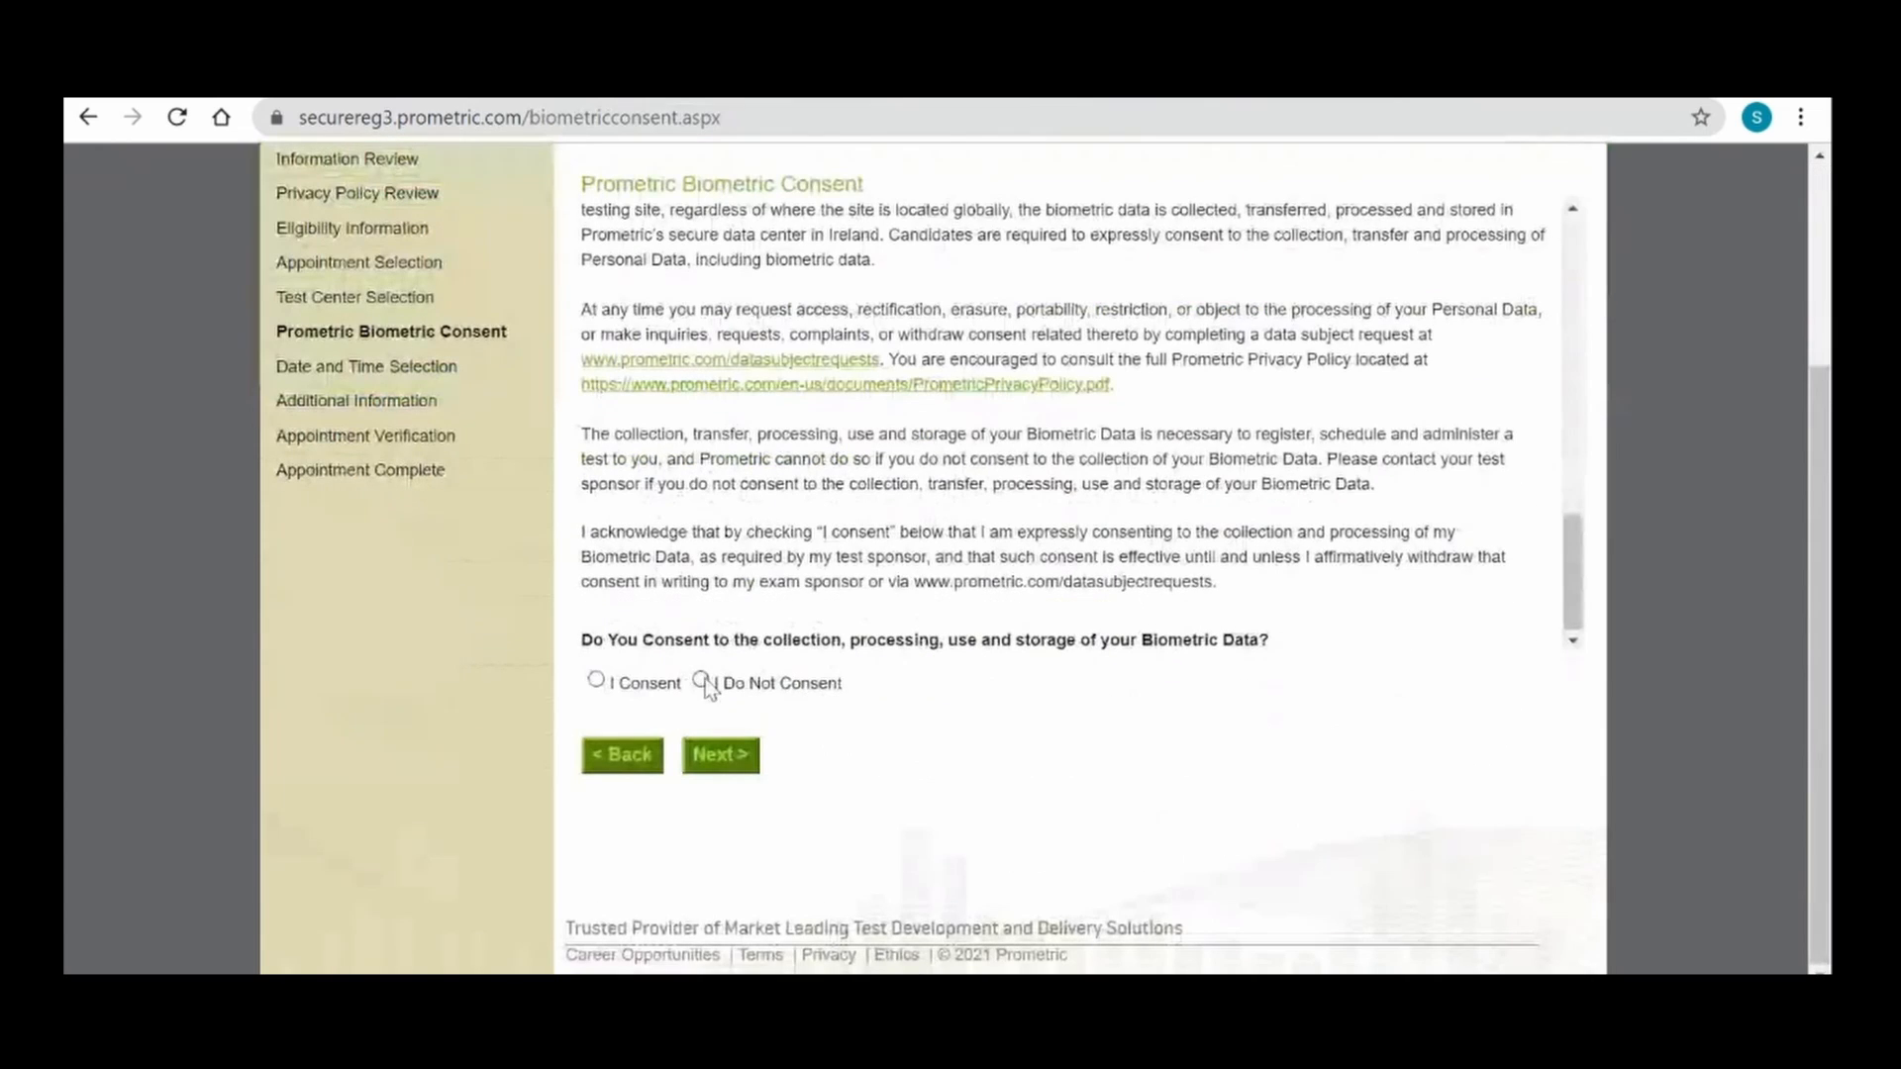
click(596, 679)
click(733, 765)
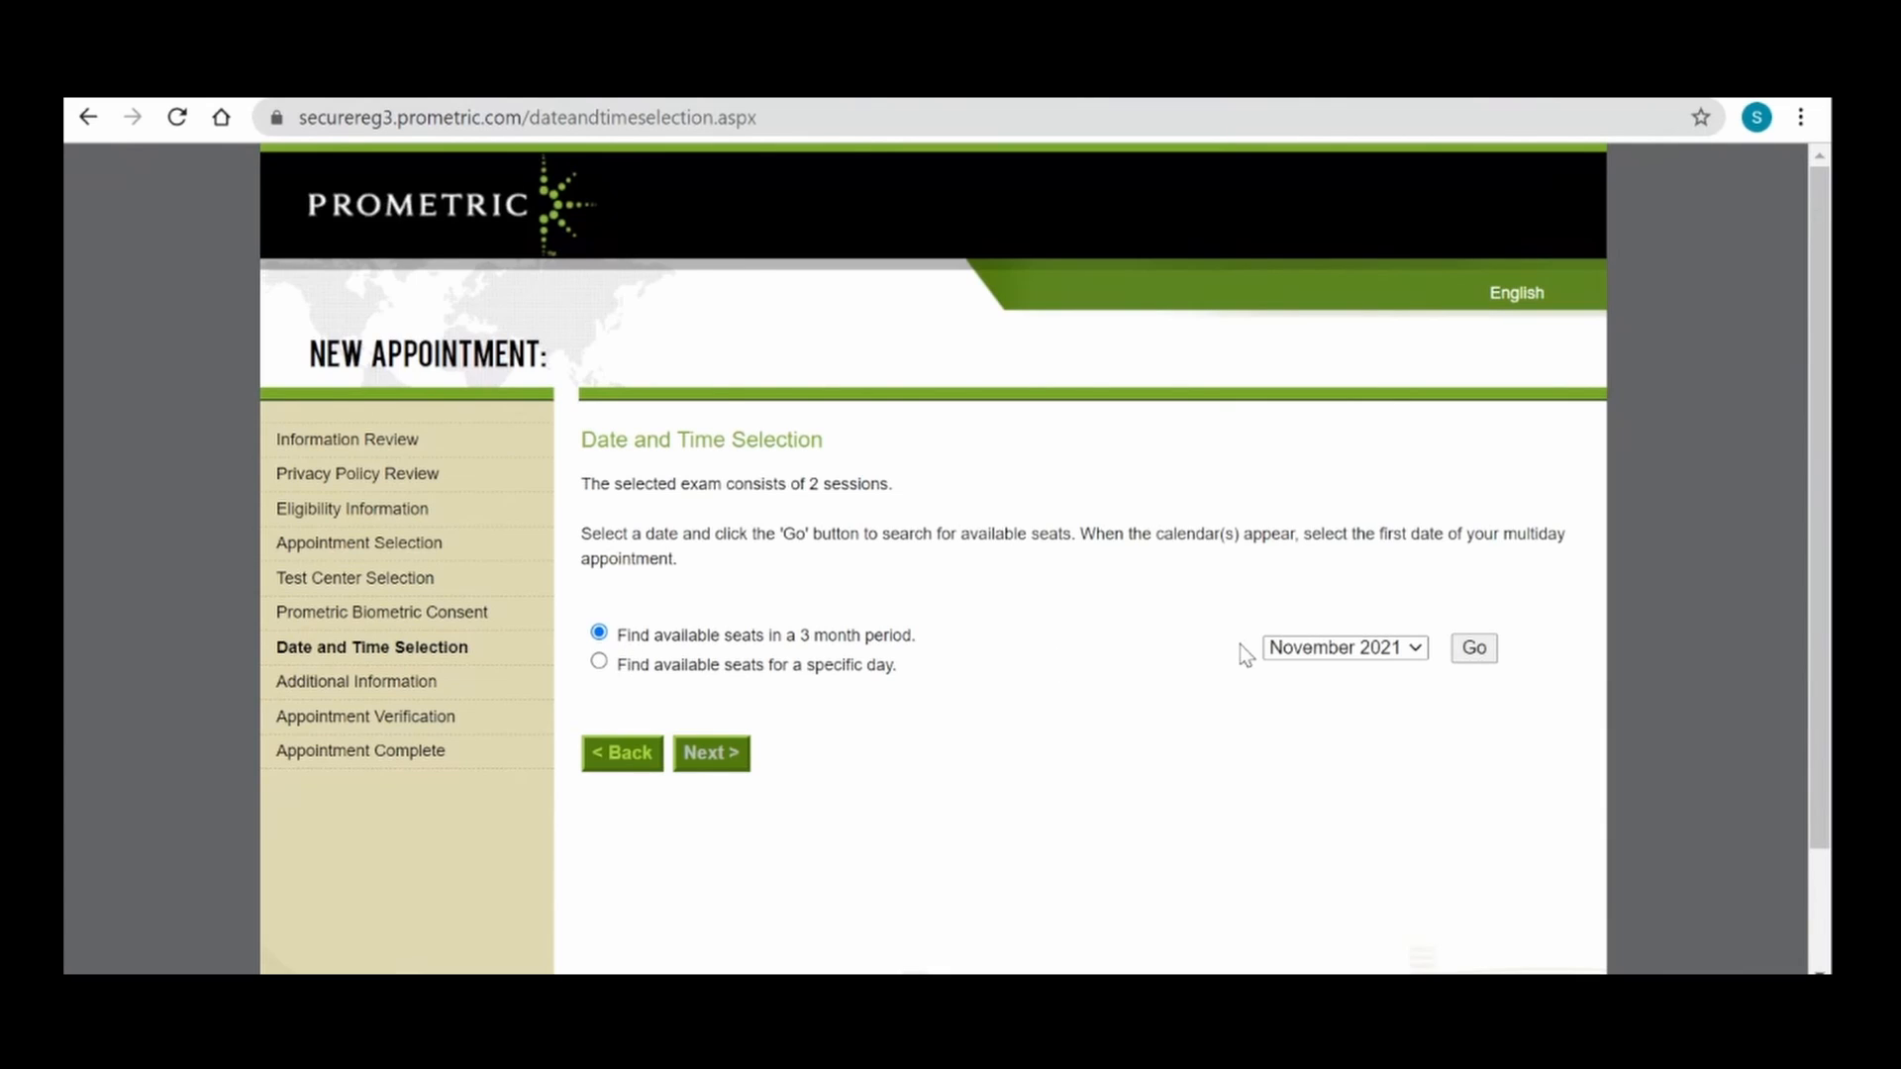
- Find available seats for January 2022 and reserve session 1 on 28 January and session 2 on 29 January
click(1473, 649)
scroll(1305, 787, down, 3)
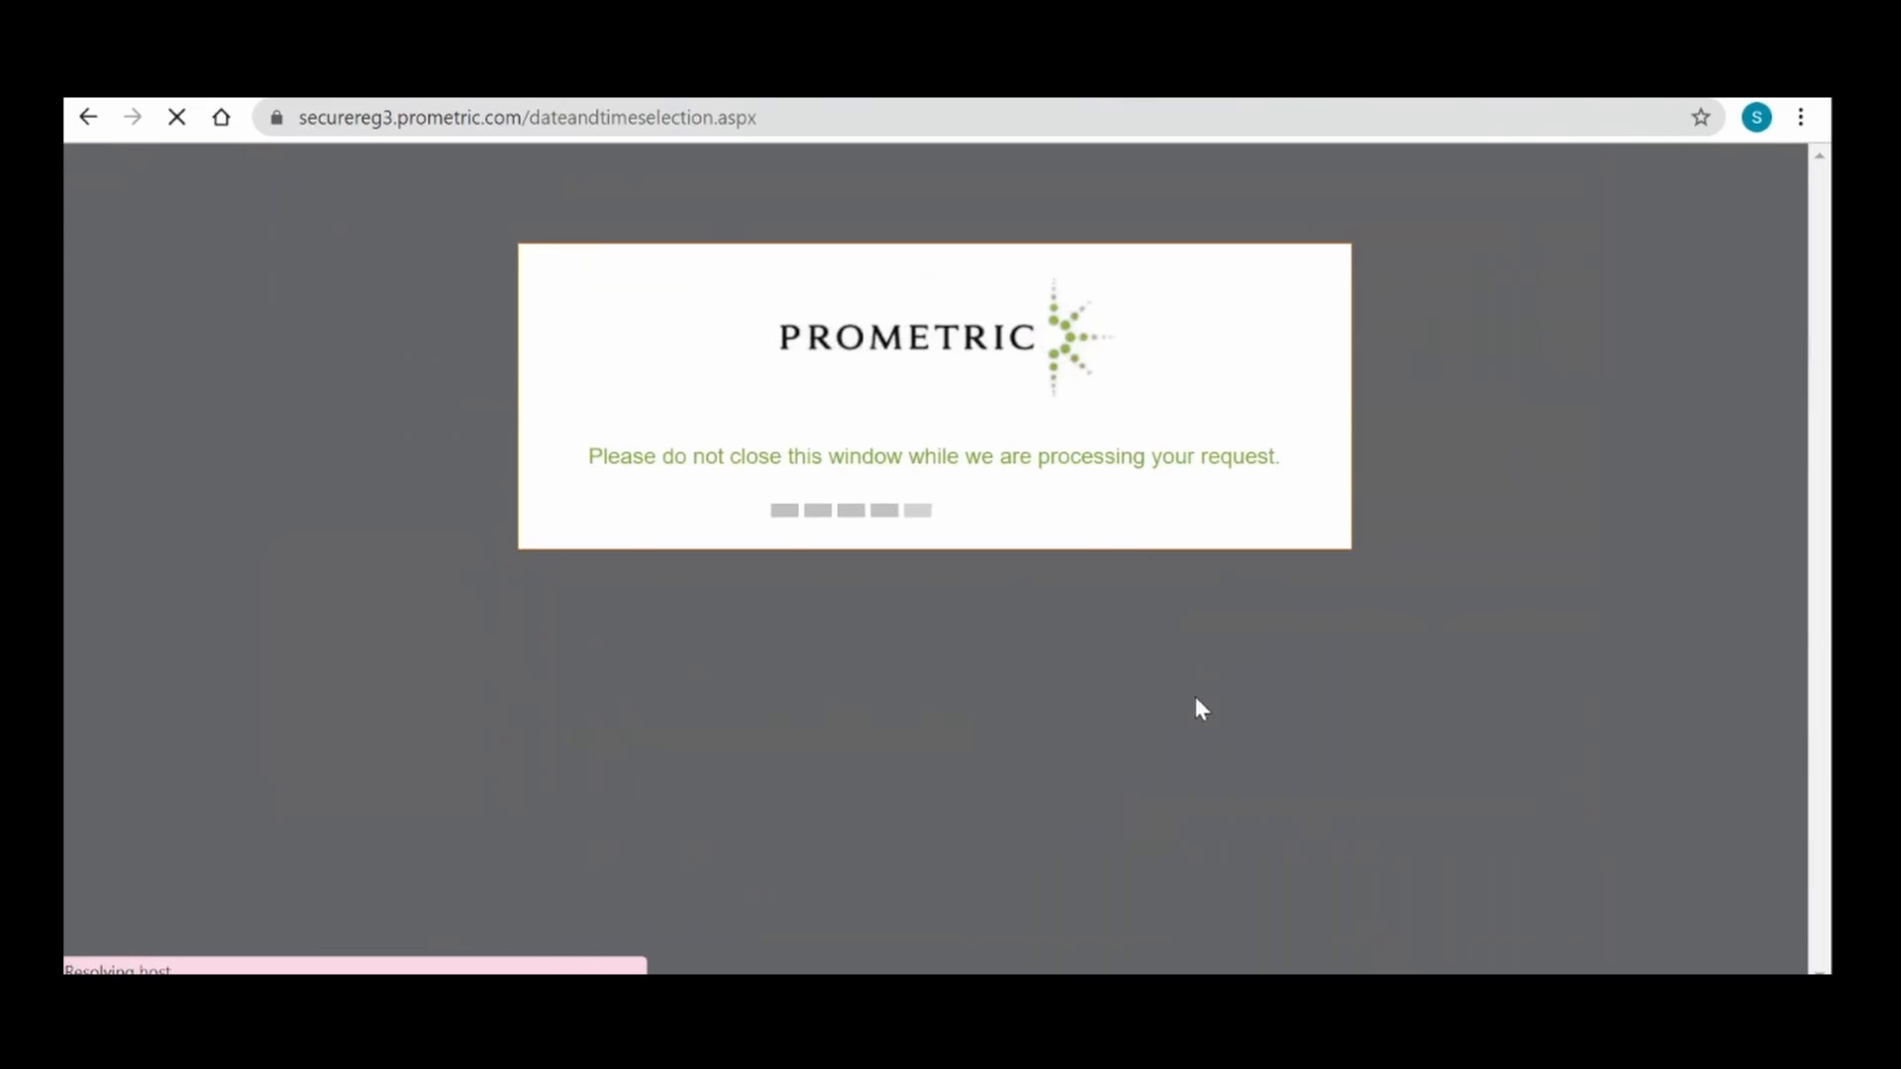
scroll(1131, 751, down, 3)
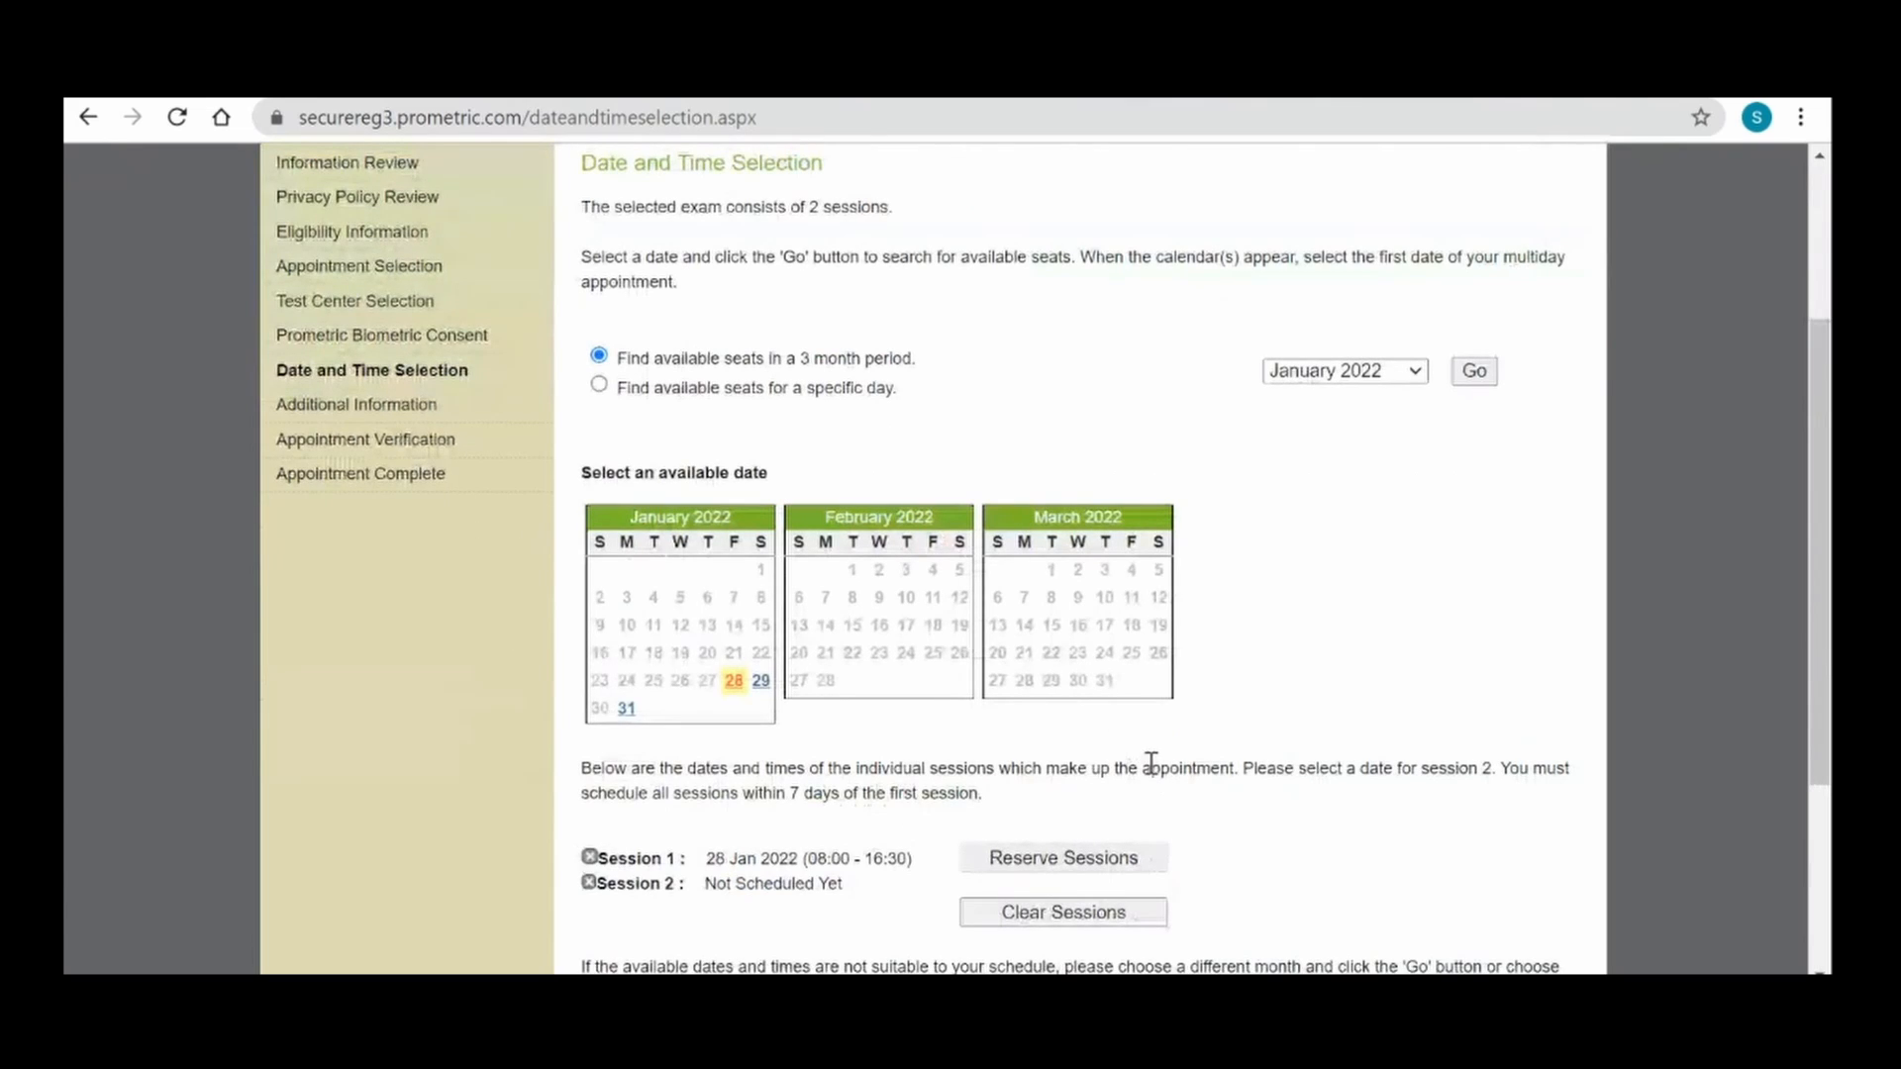
scroll(1400, 572, down, 3)
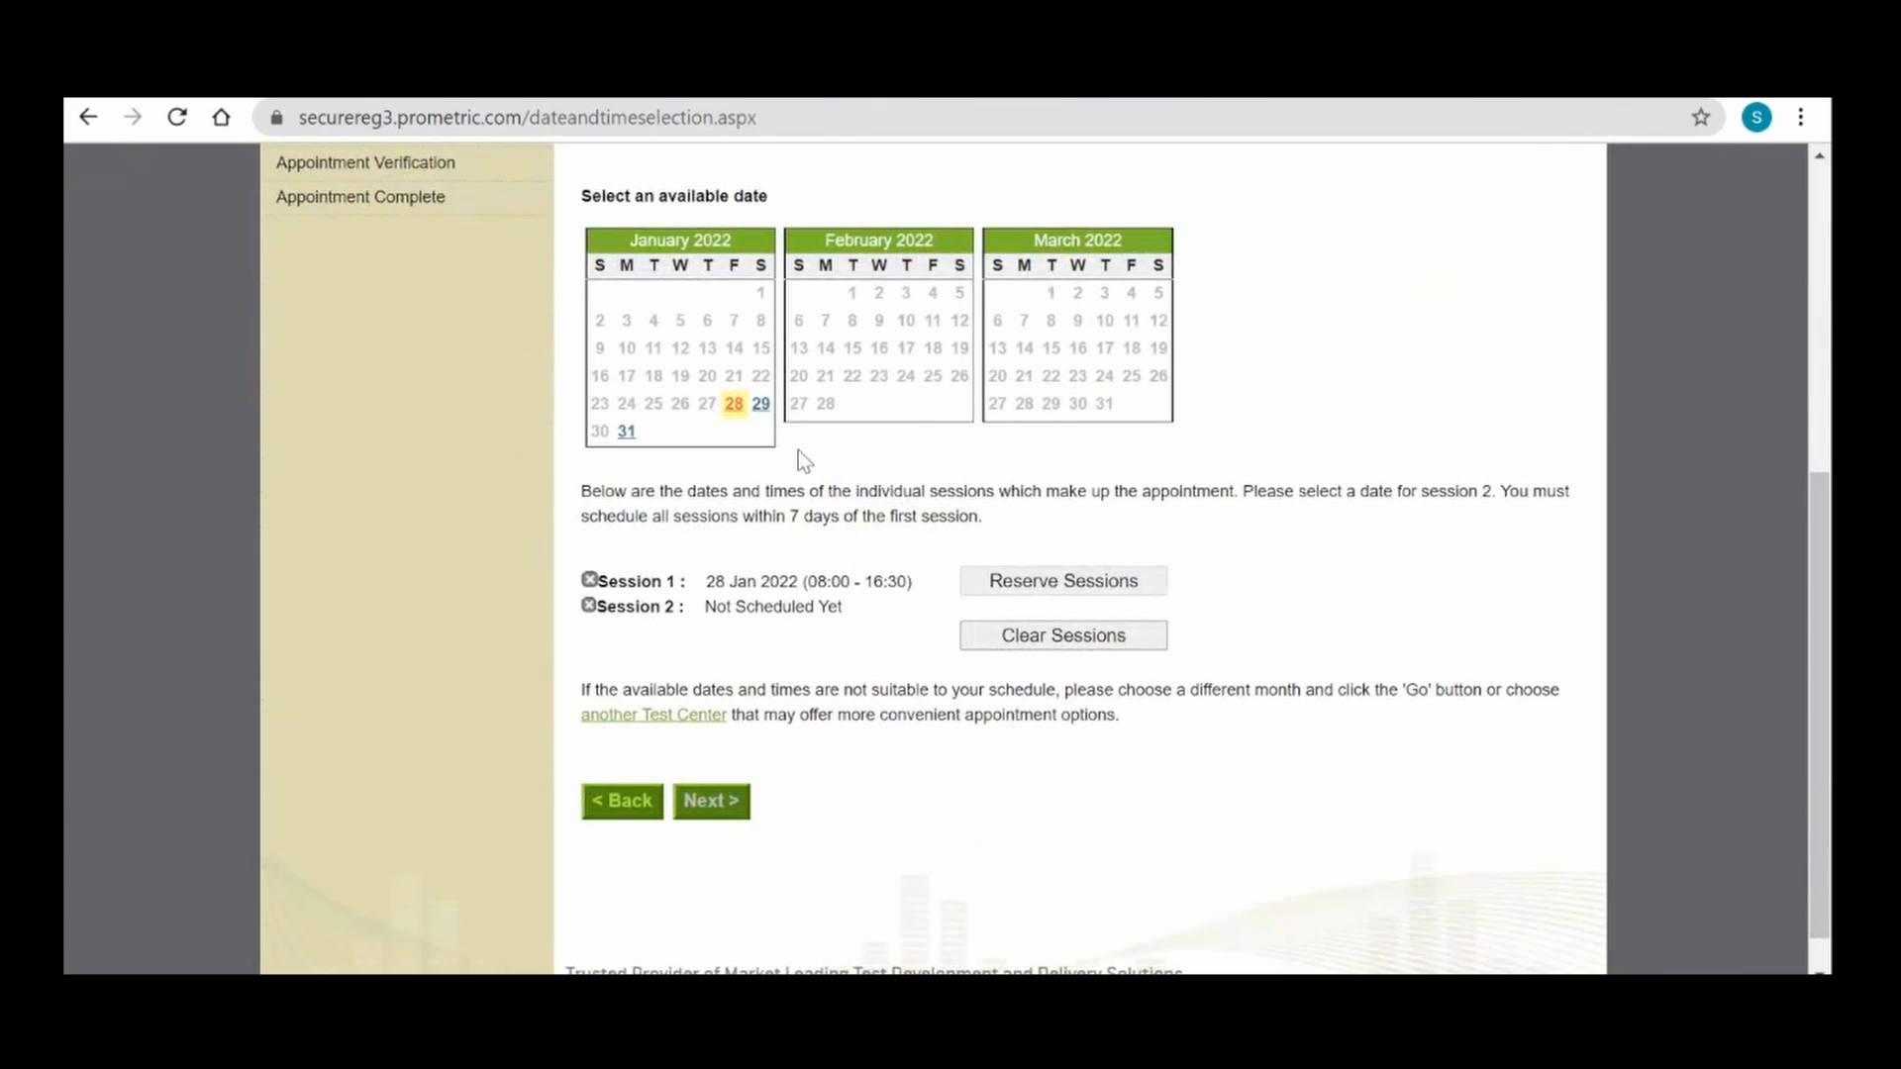
click(760, 406)
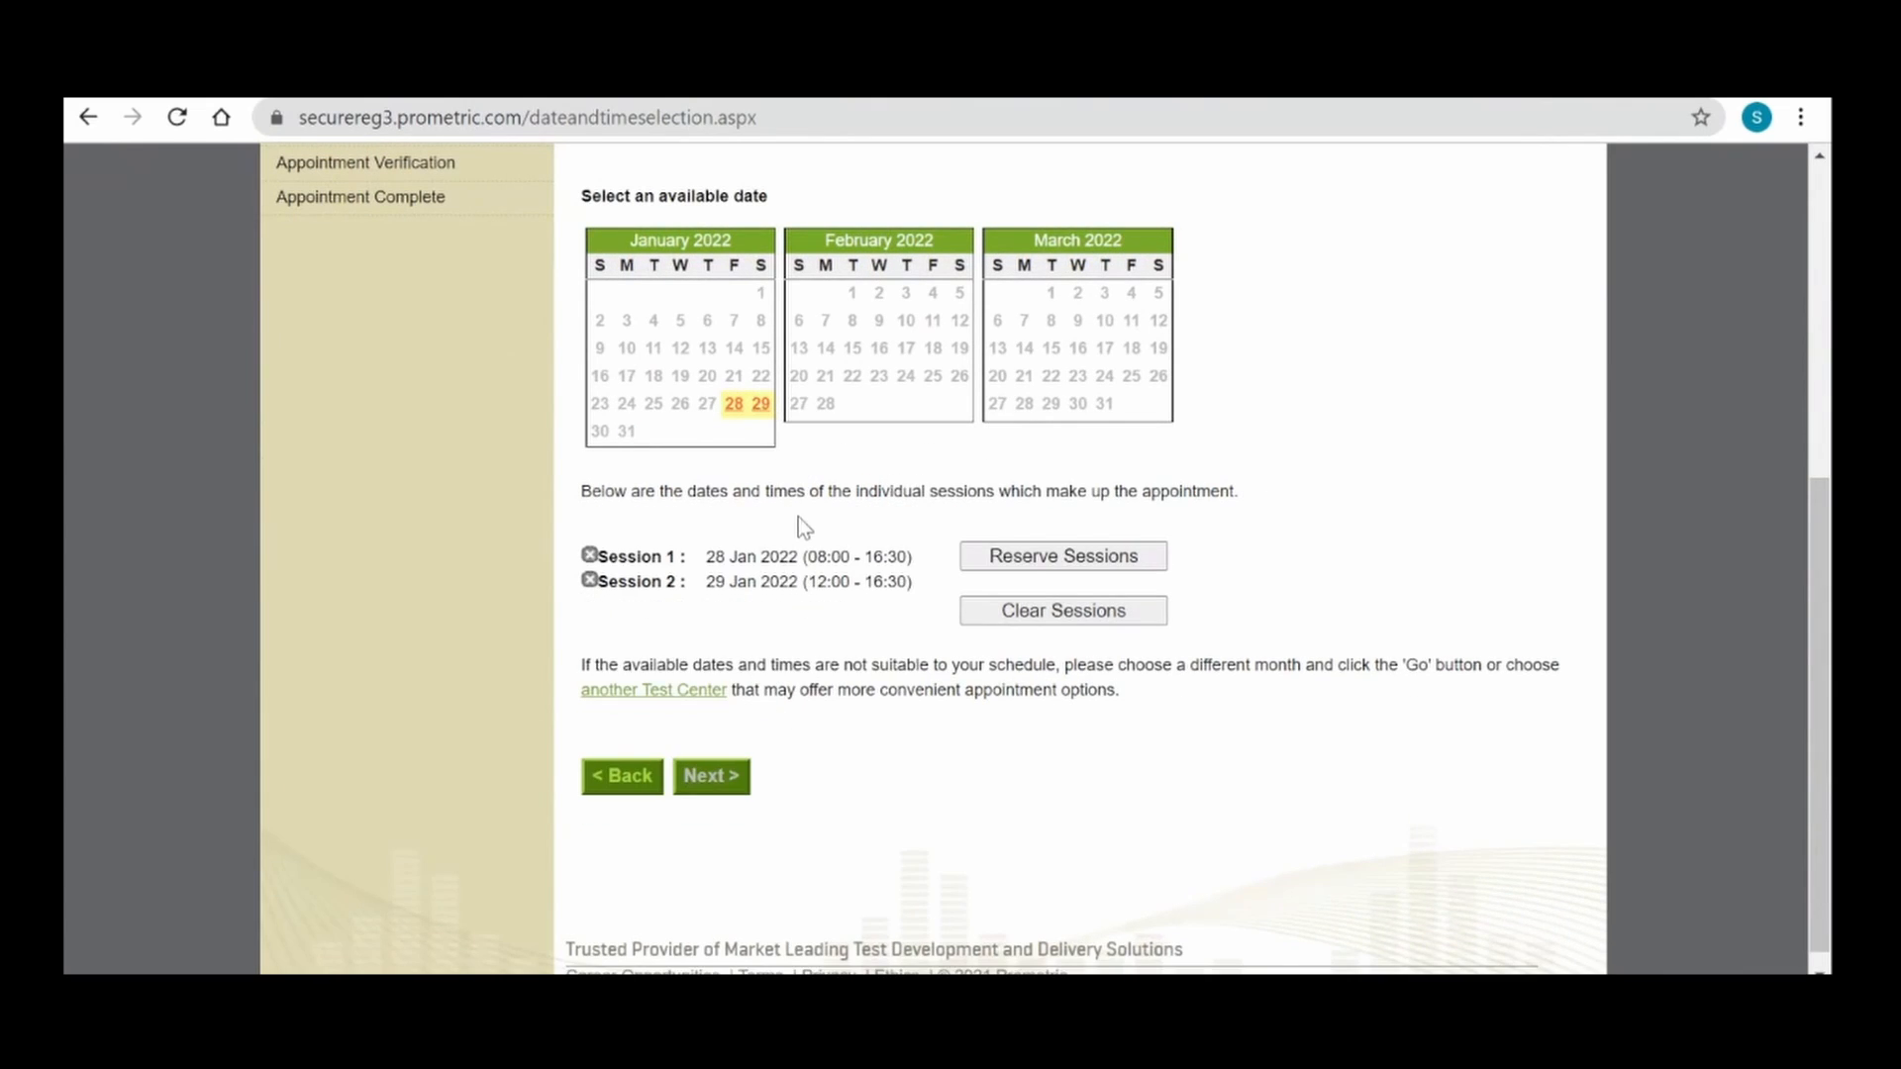
click(1024, 559)
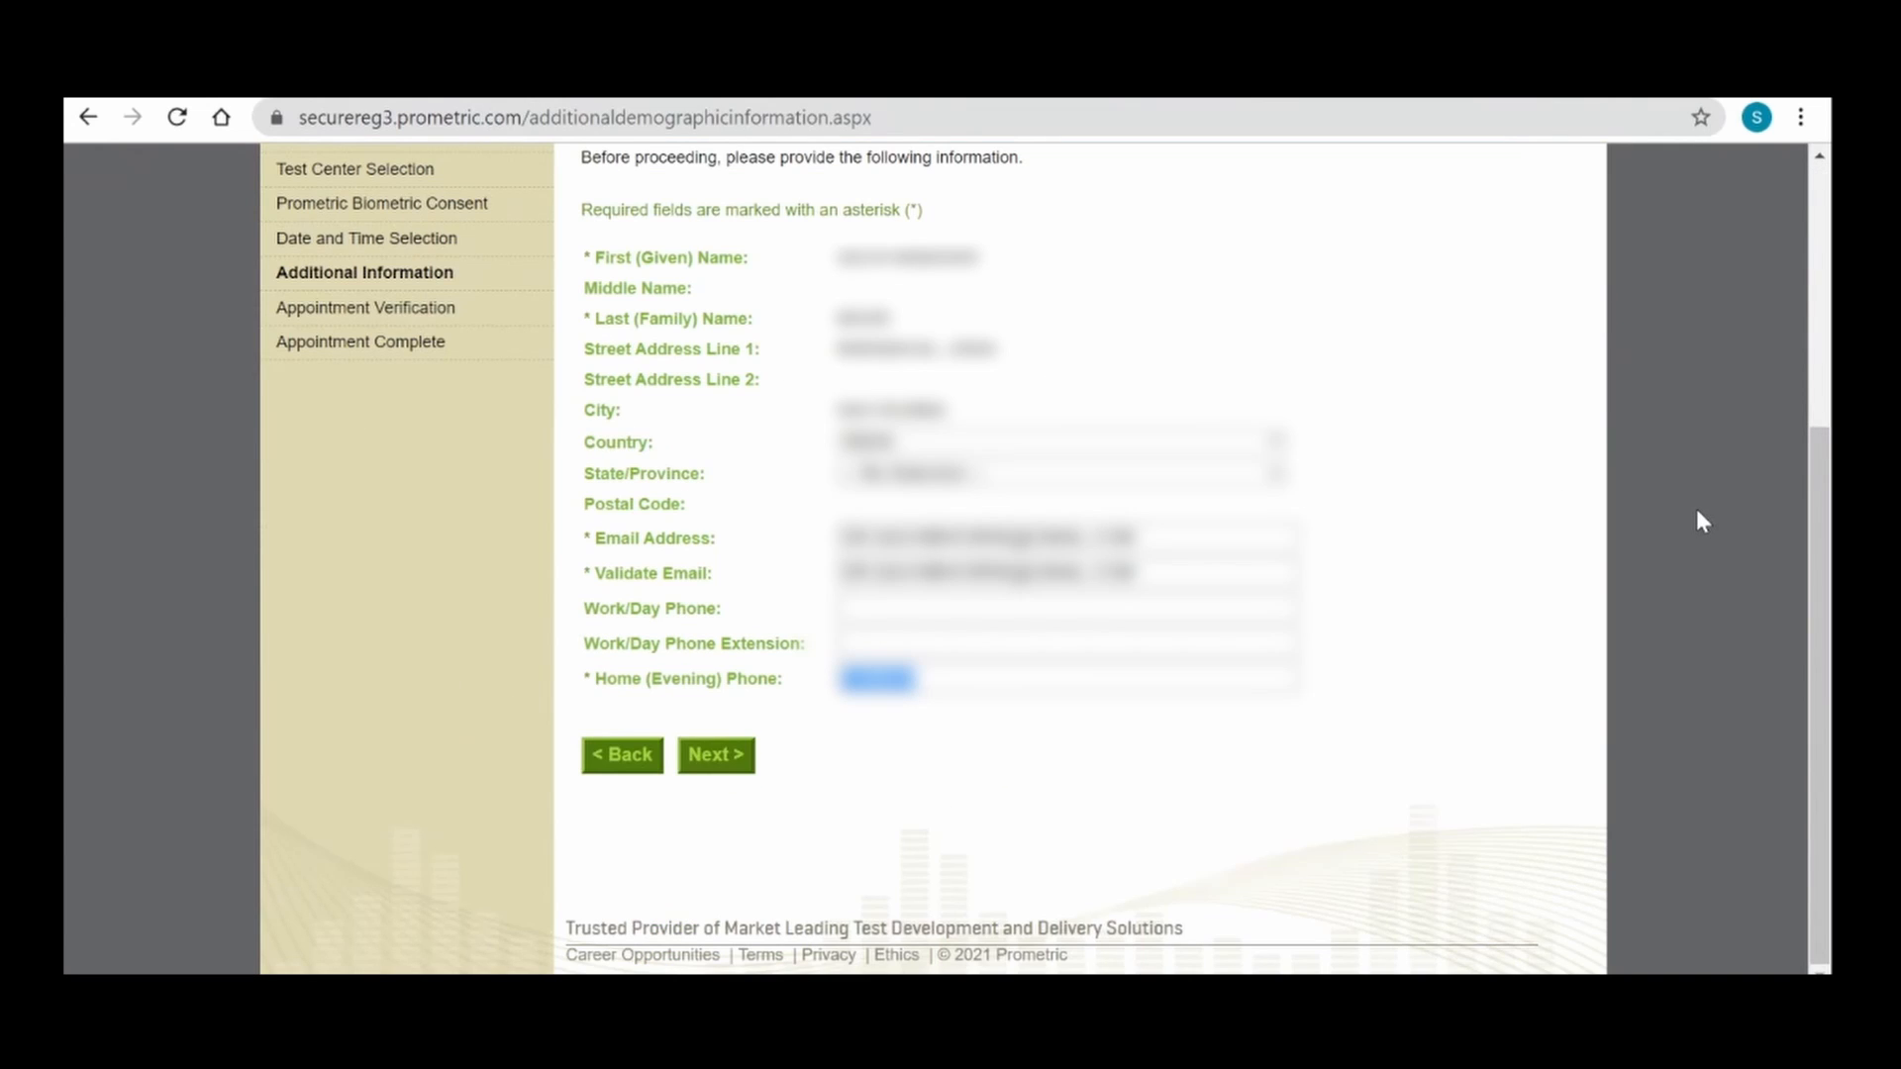
- Replace the home (evening) phone entry with the candidate's phone number and submit the additional information
key(BackSpace)
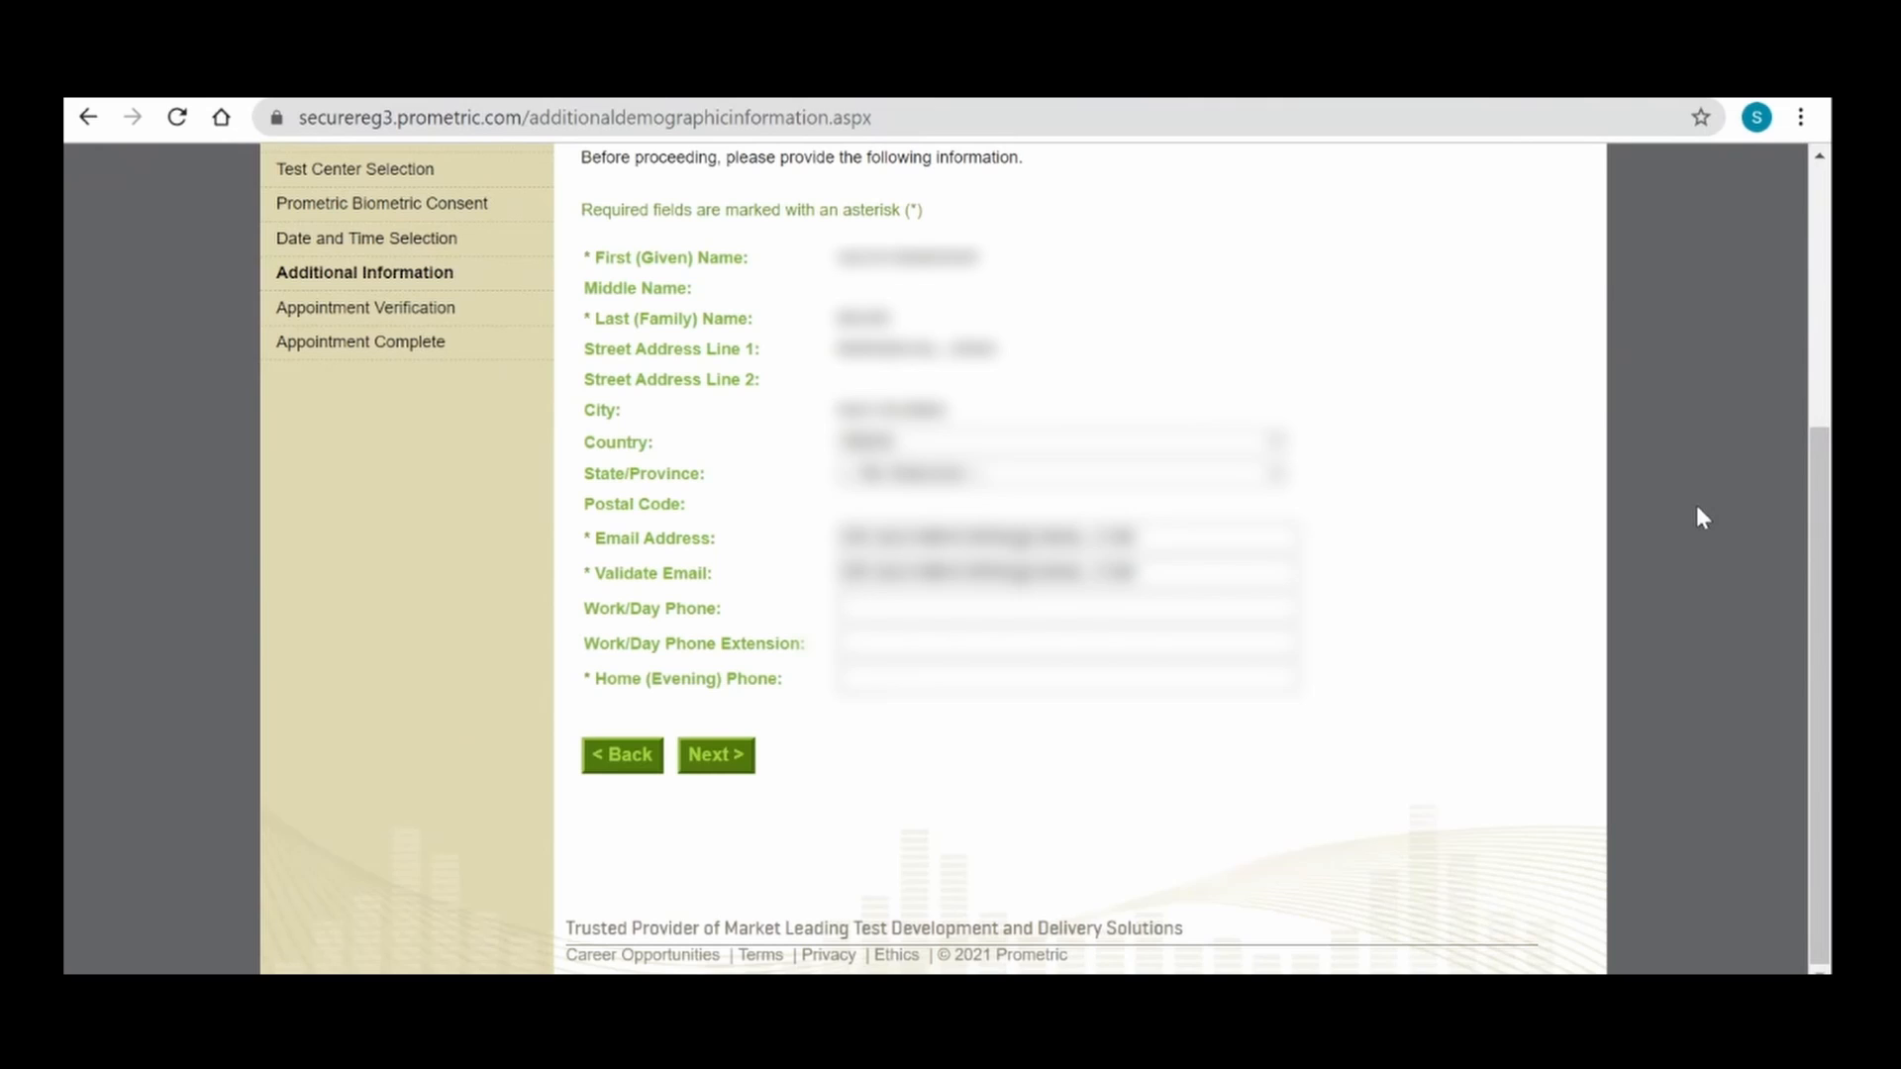
text(98765)
key(Return)
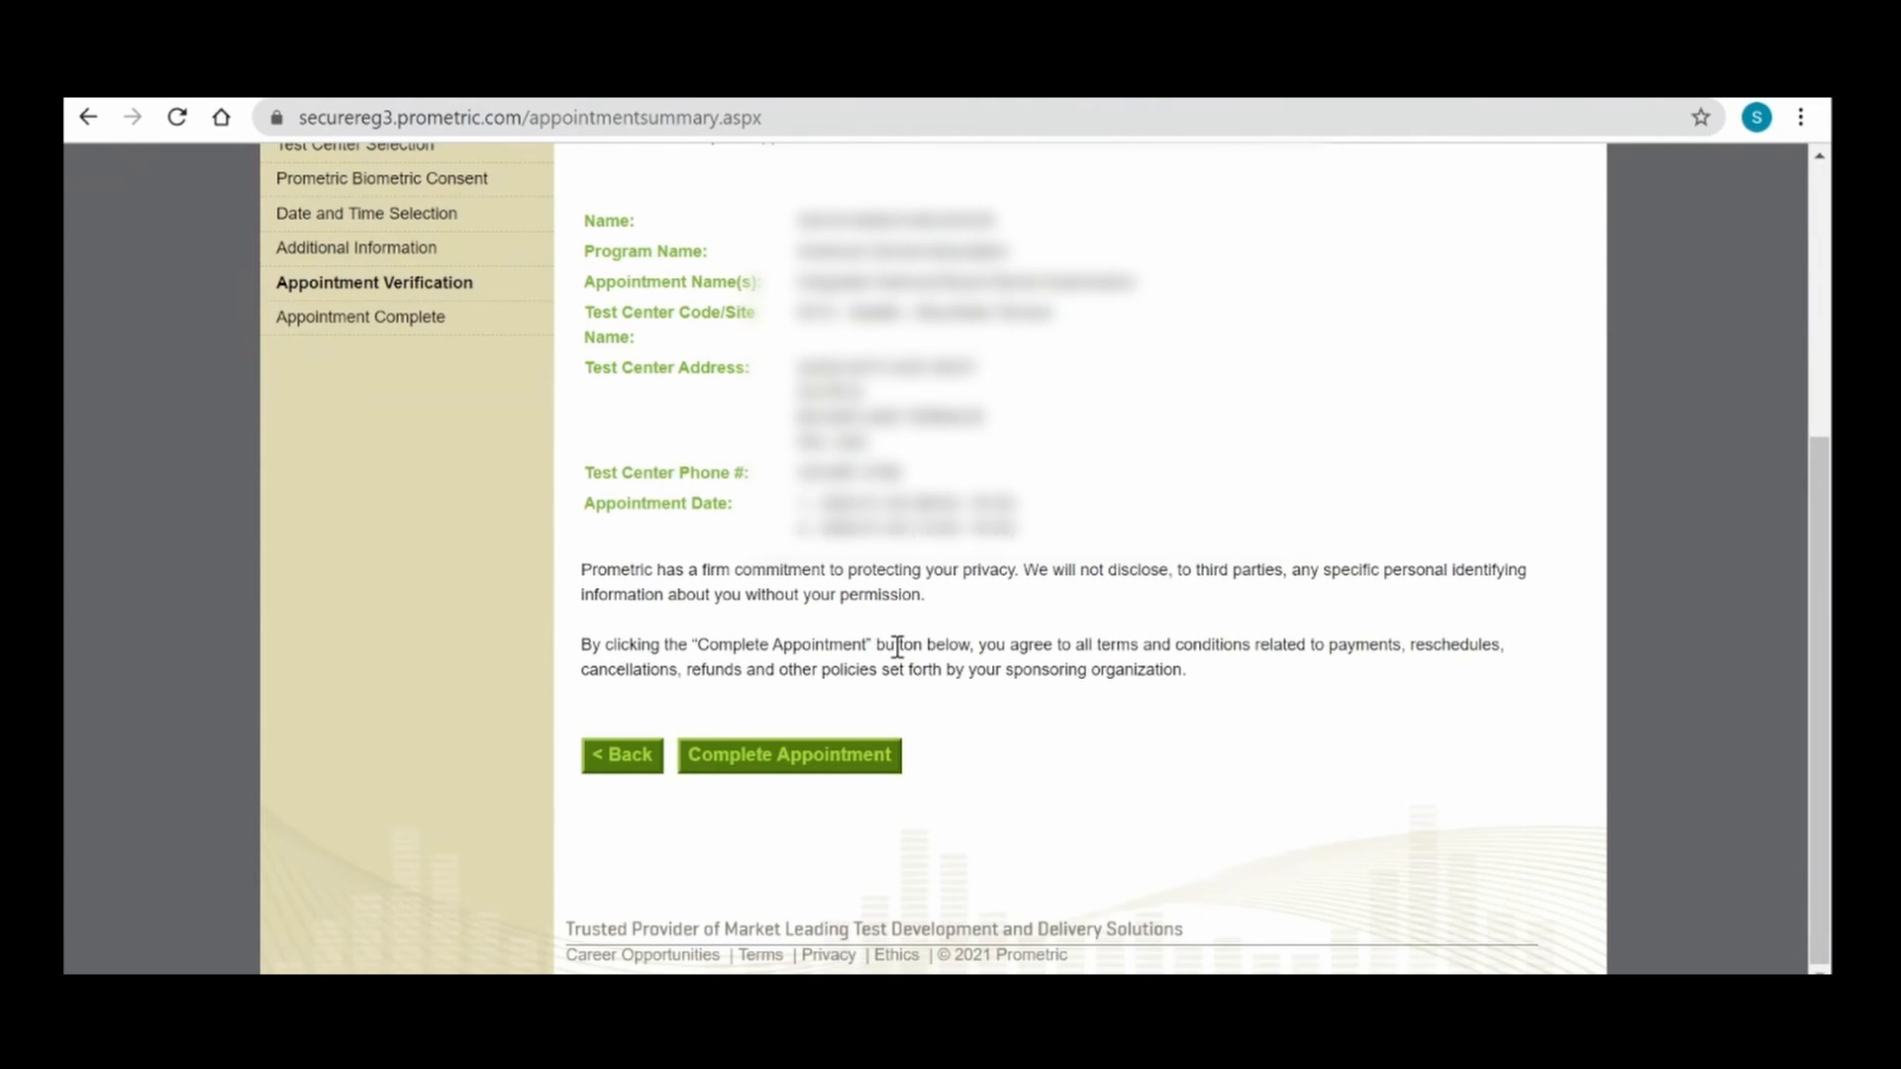
- Complete the exam appointment and review its confirmation details and payment summary
click(772, 763)
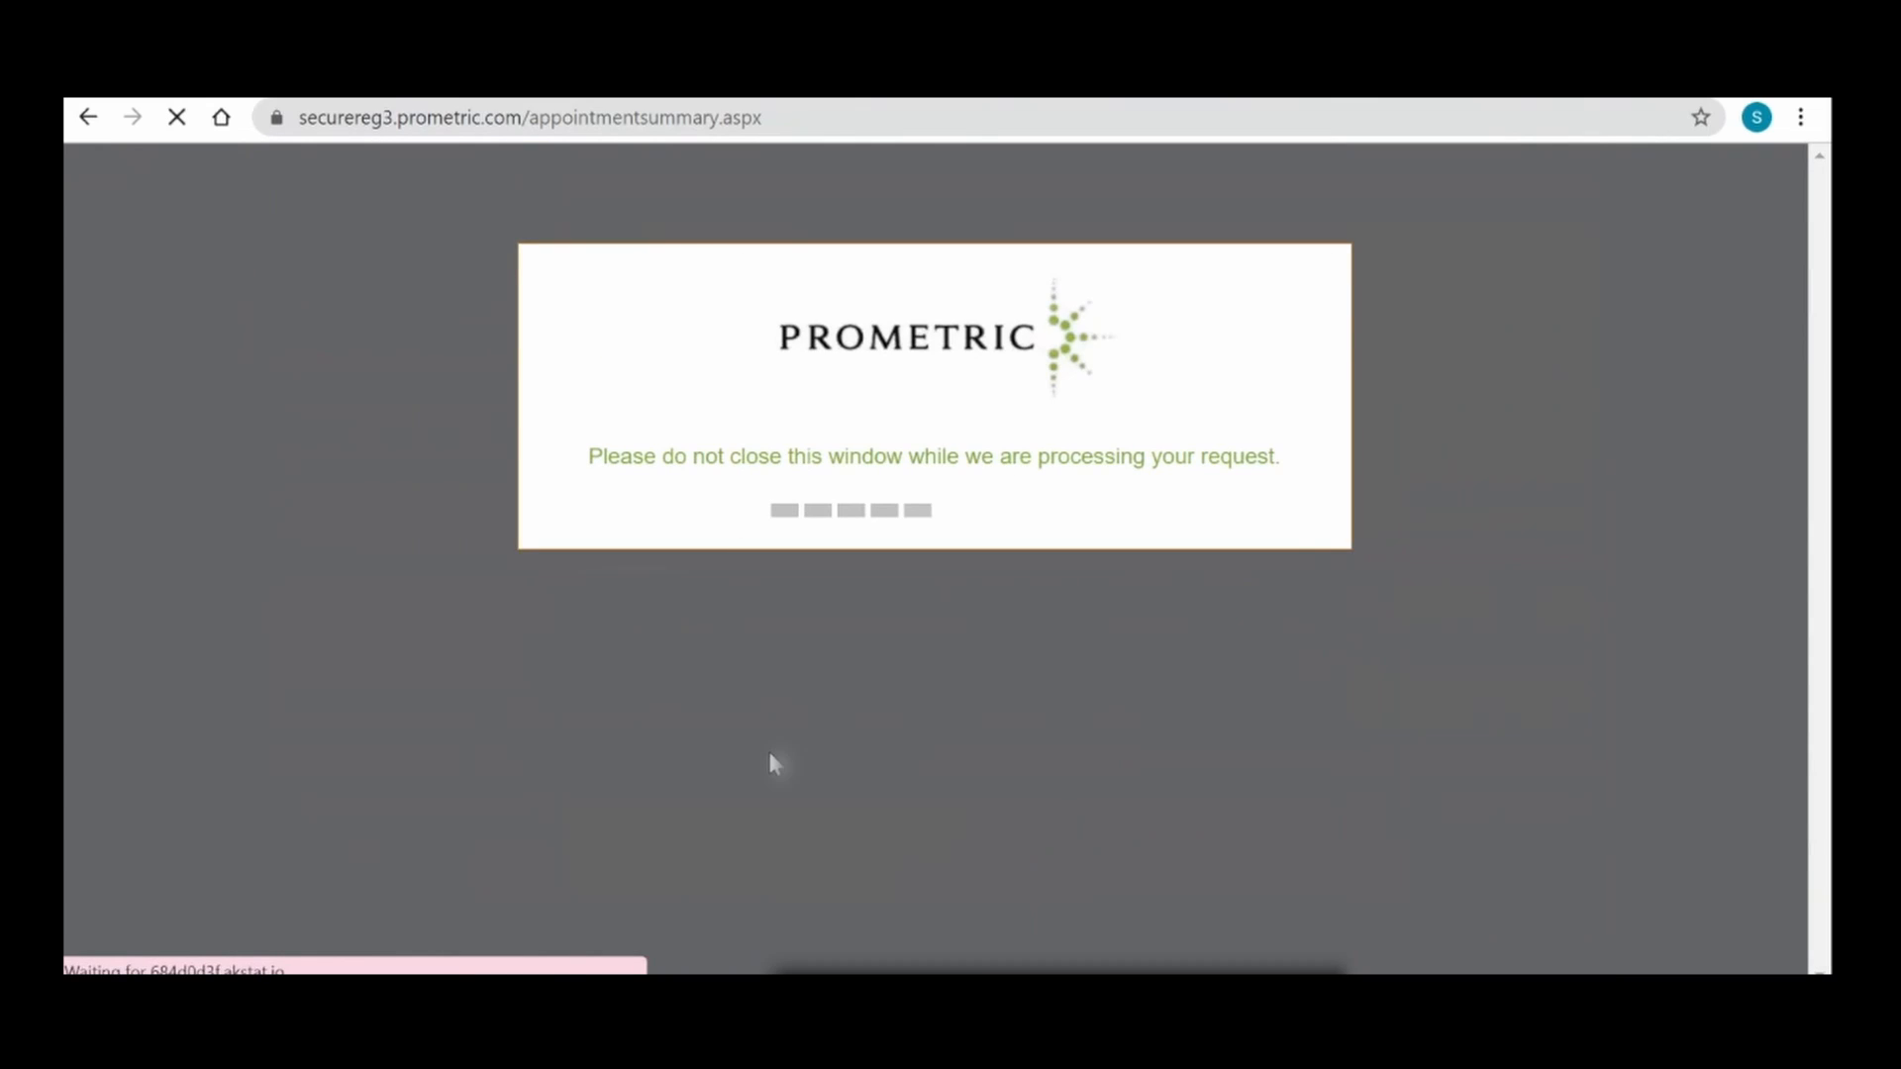
scroll(1180, 721, down, 8)
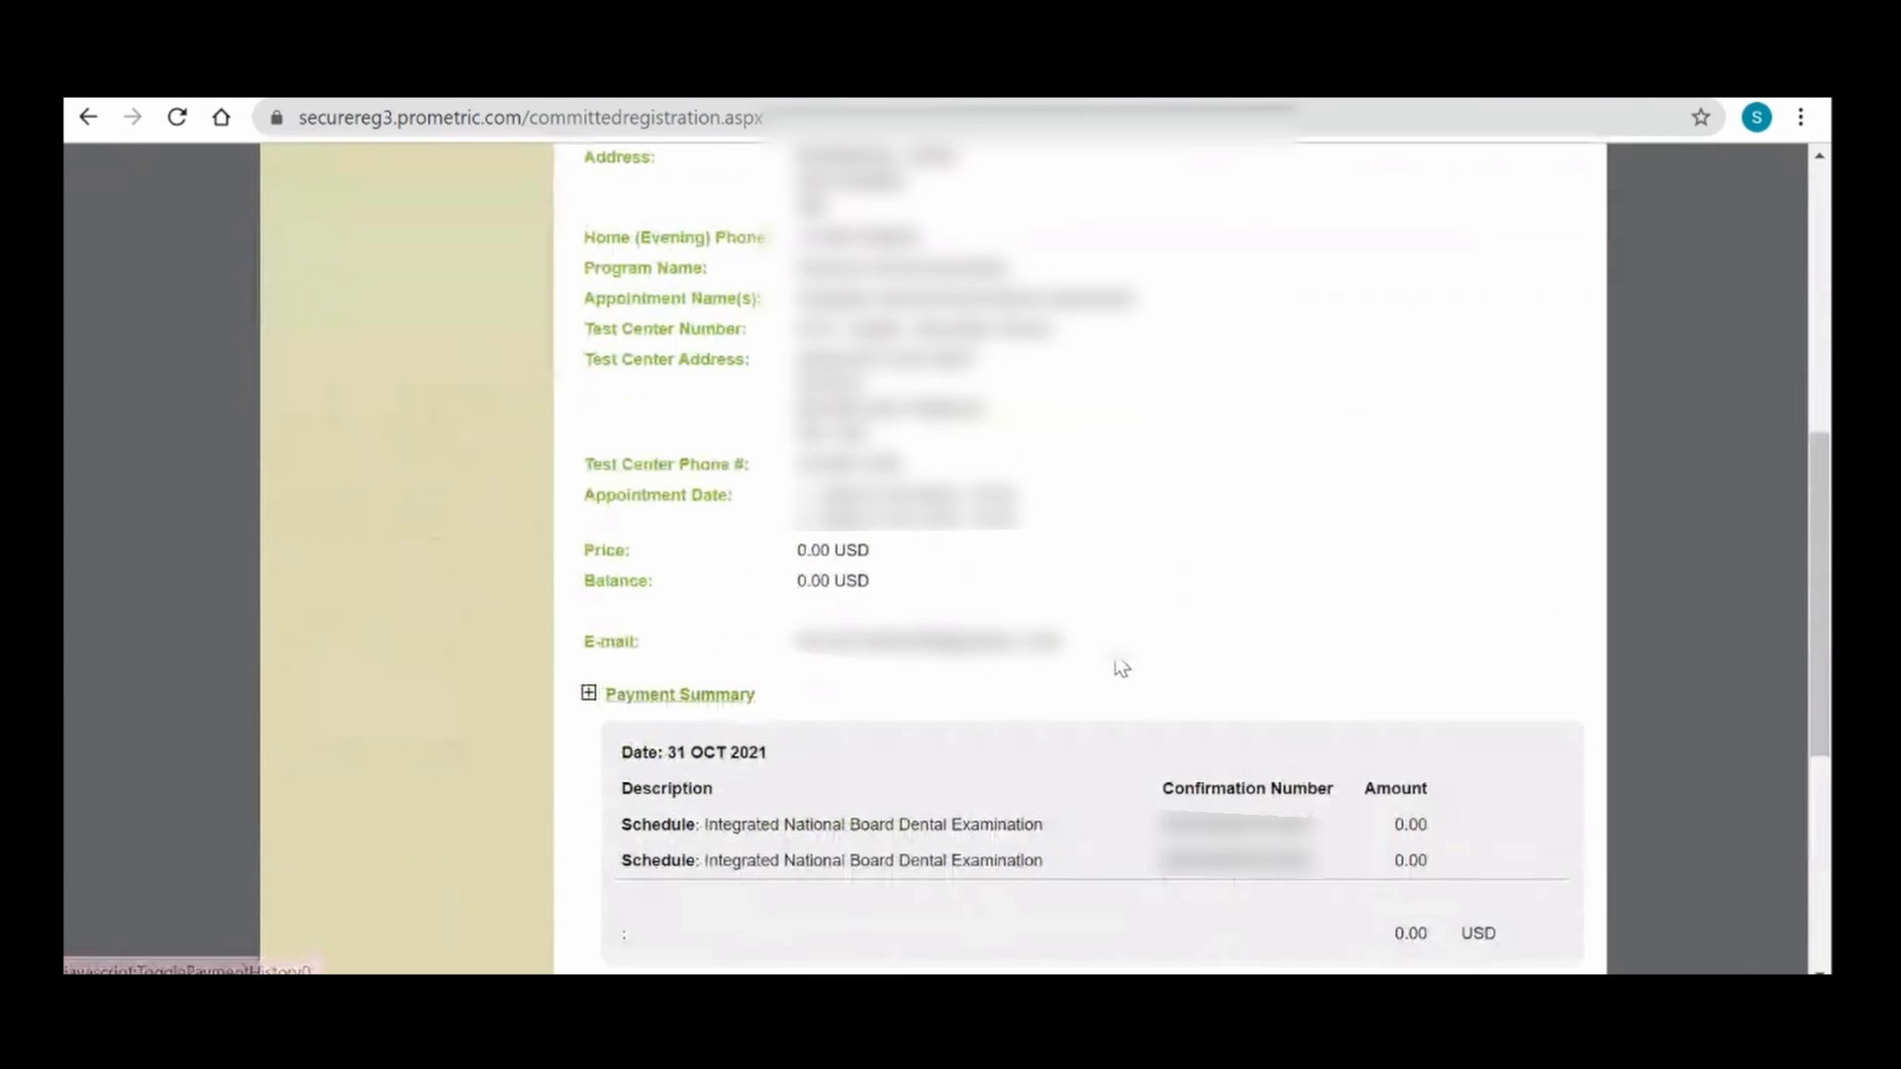
scroll(1120, 667, down, 4)
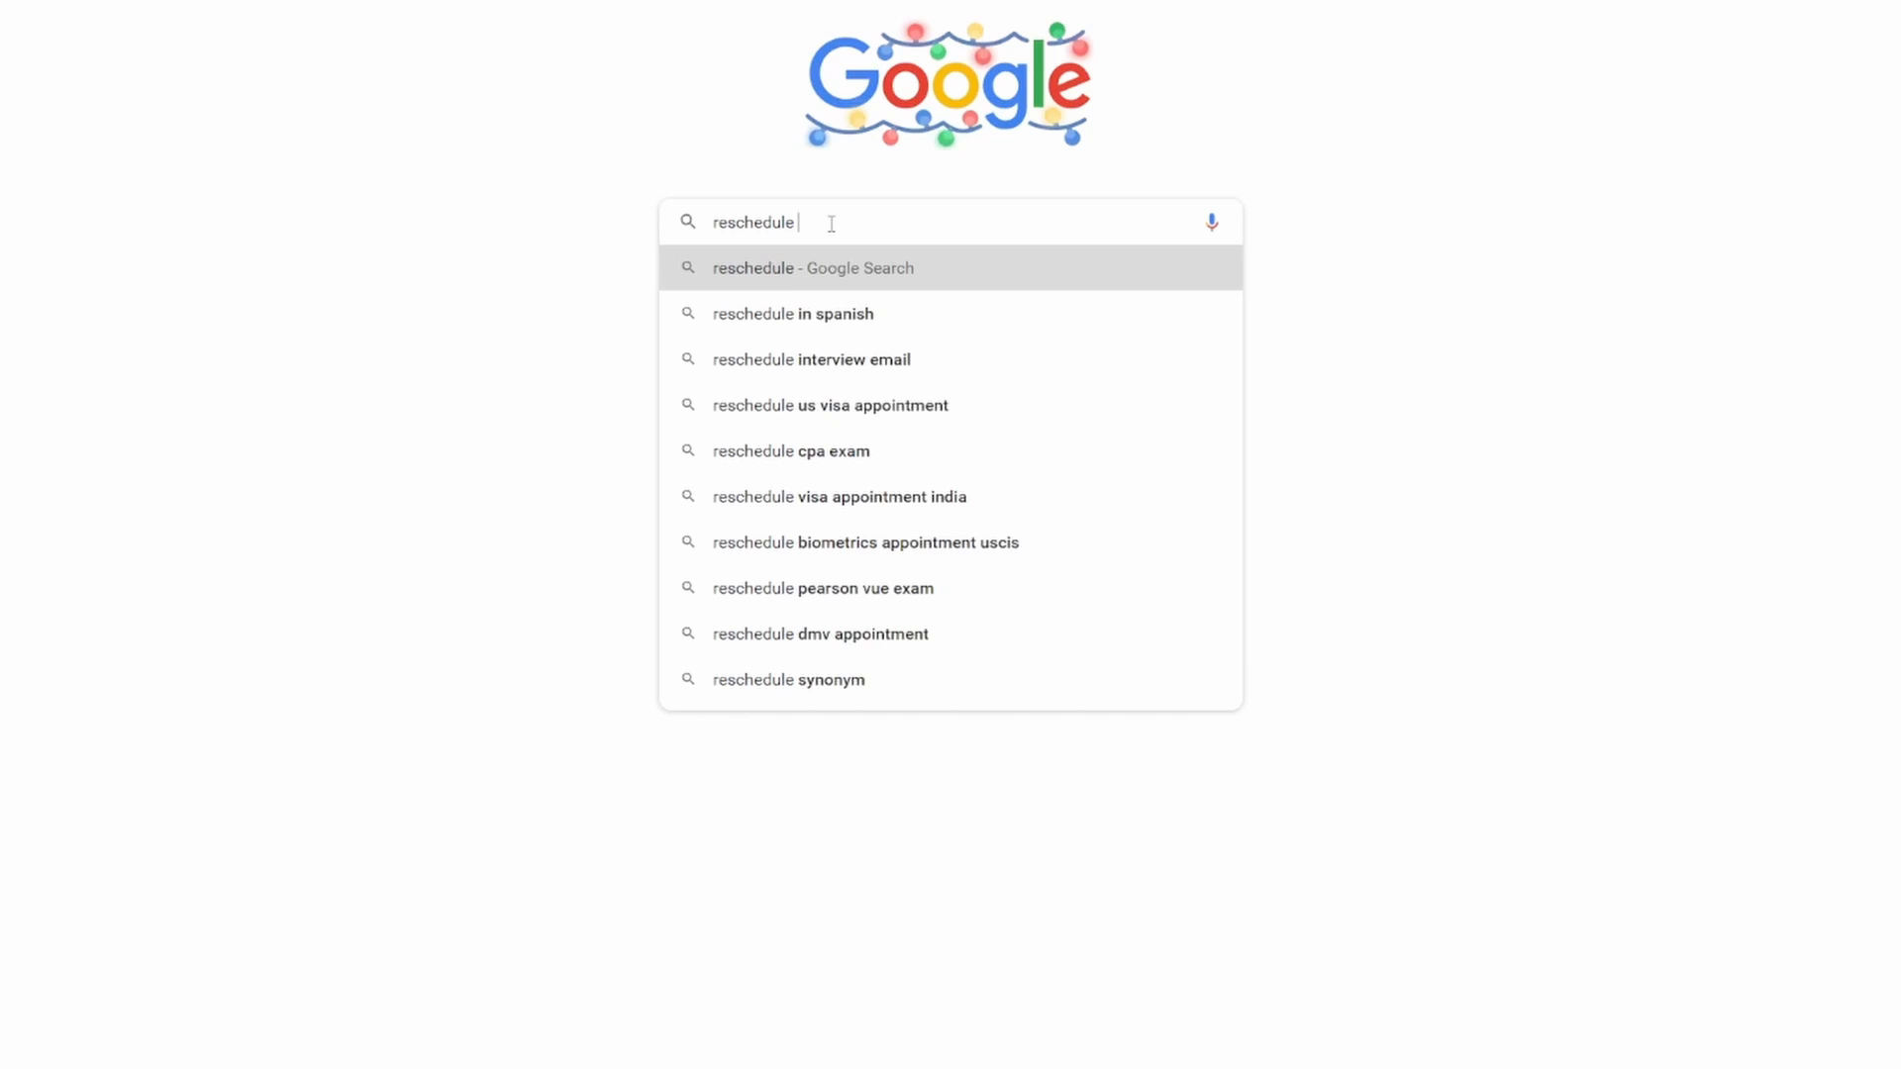
- Search Google for "reschedule inbde" and open the result "Schedule a Time to Take the Examination"
text(inbde)
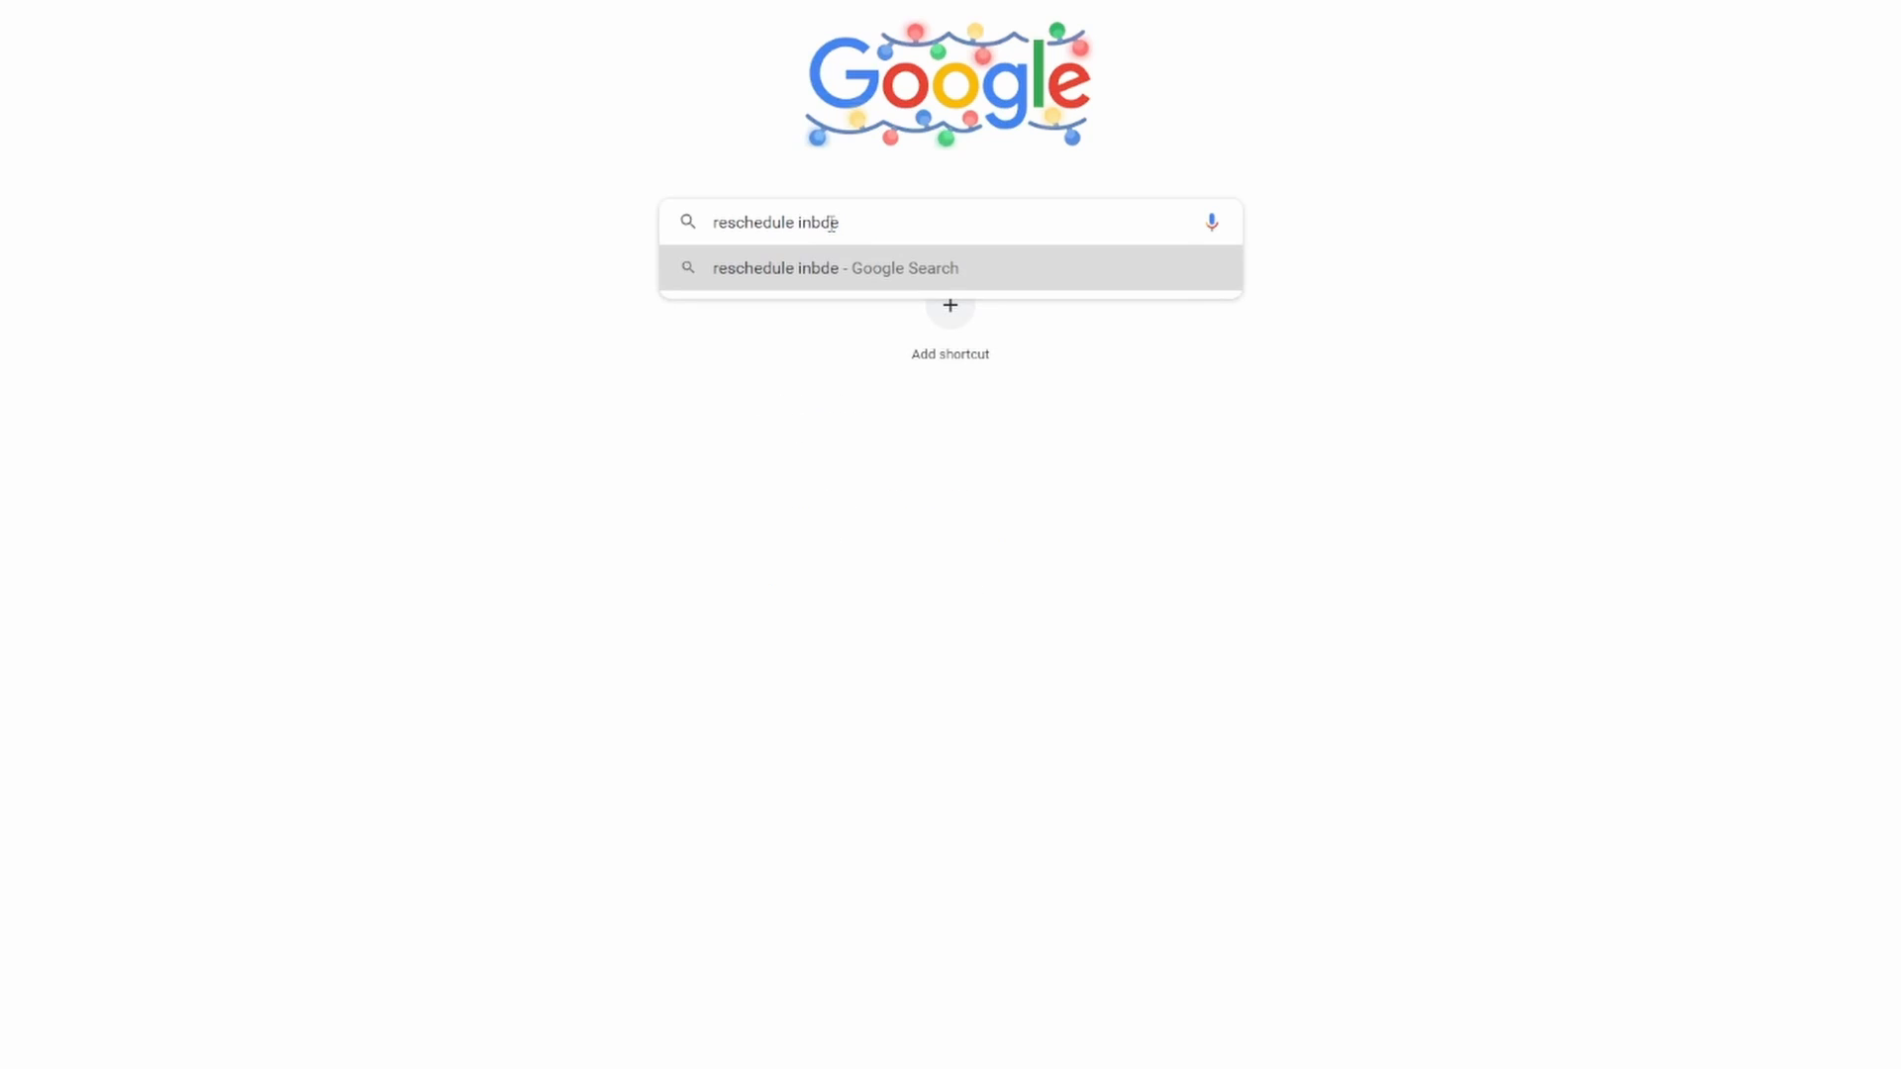
key(Return)
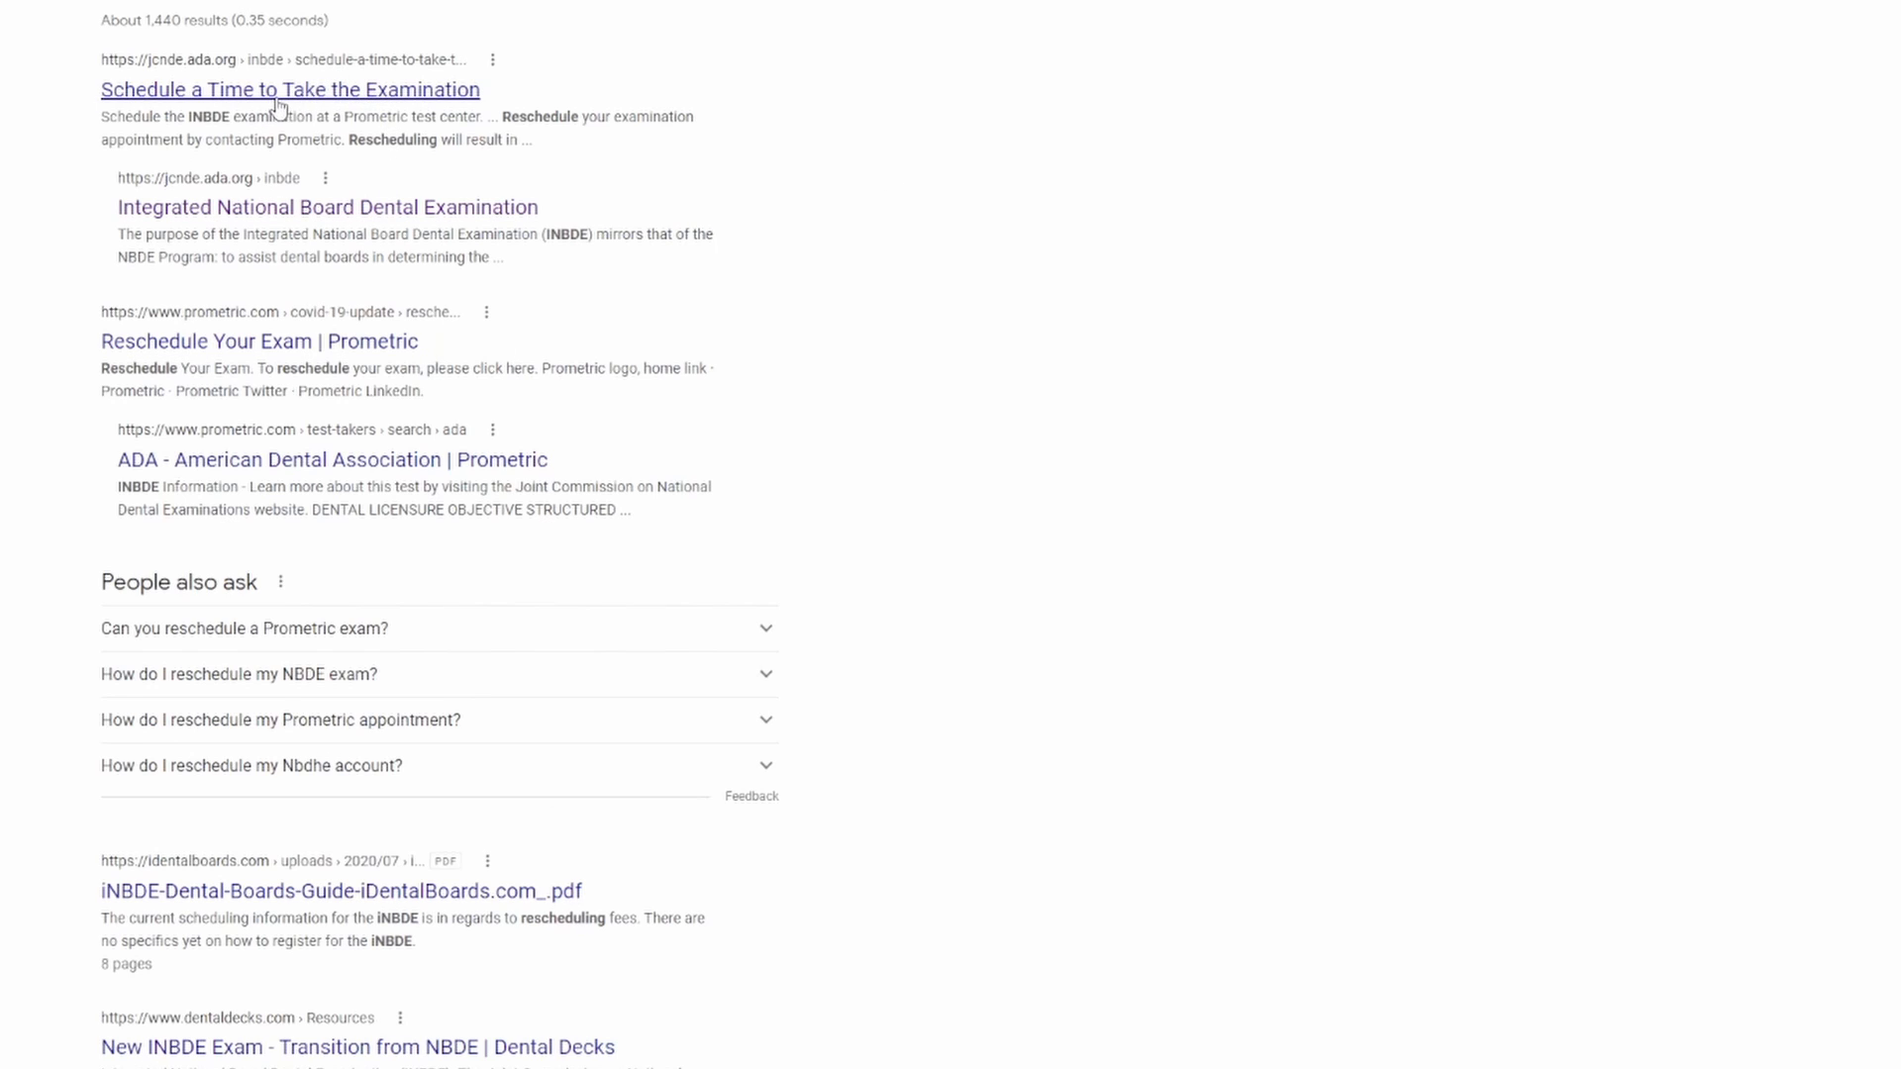
click(345, 91)
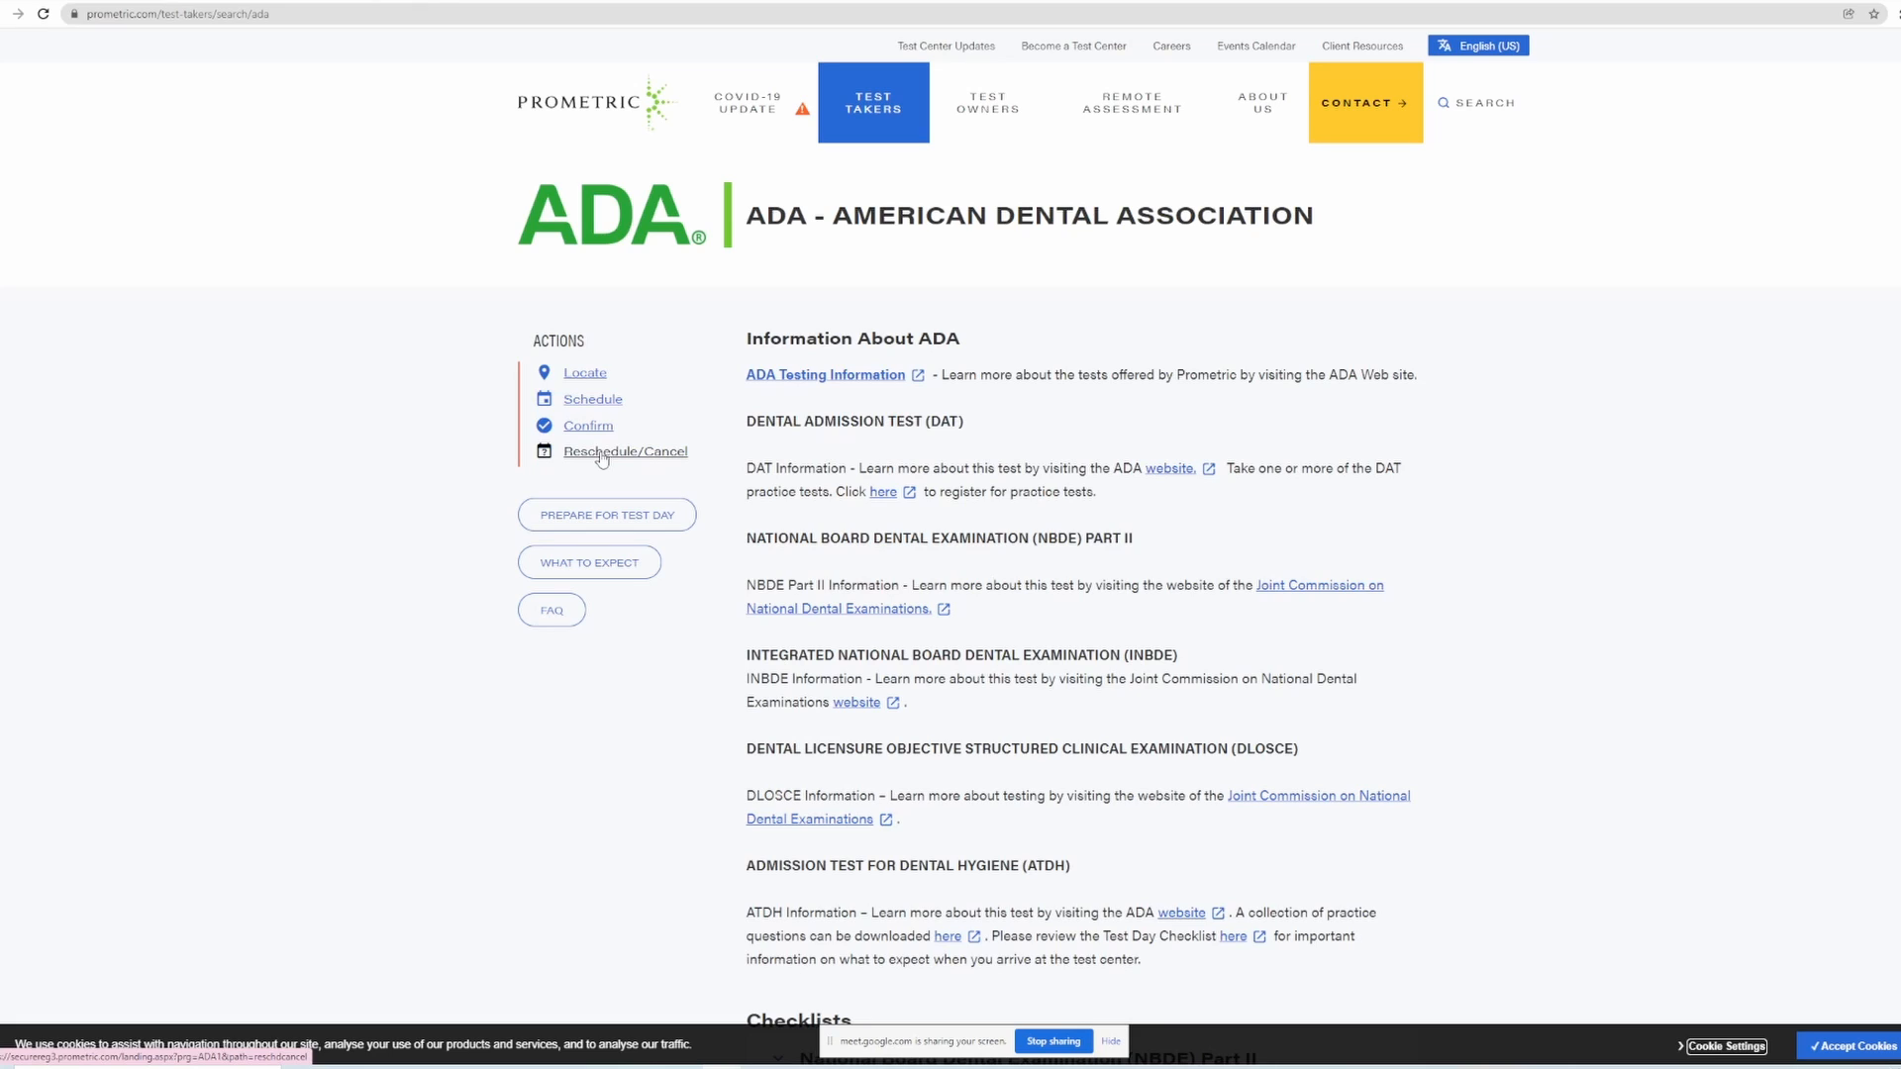
- Start rescheduling an appointment from Prometric's ADA page, choosing Washington in the United States as the appointment location, and continue
click(601, 453)
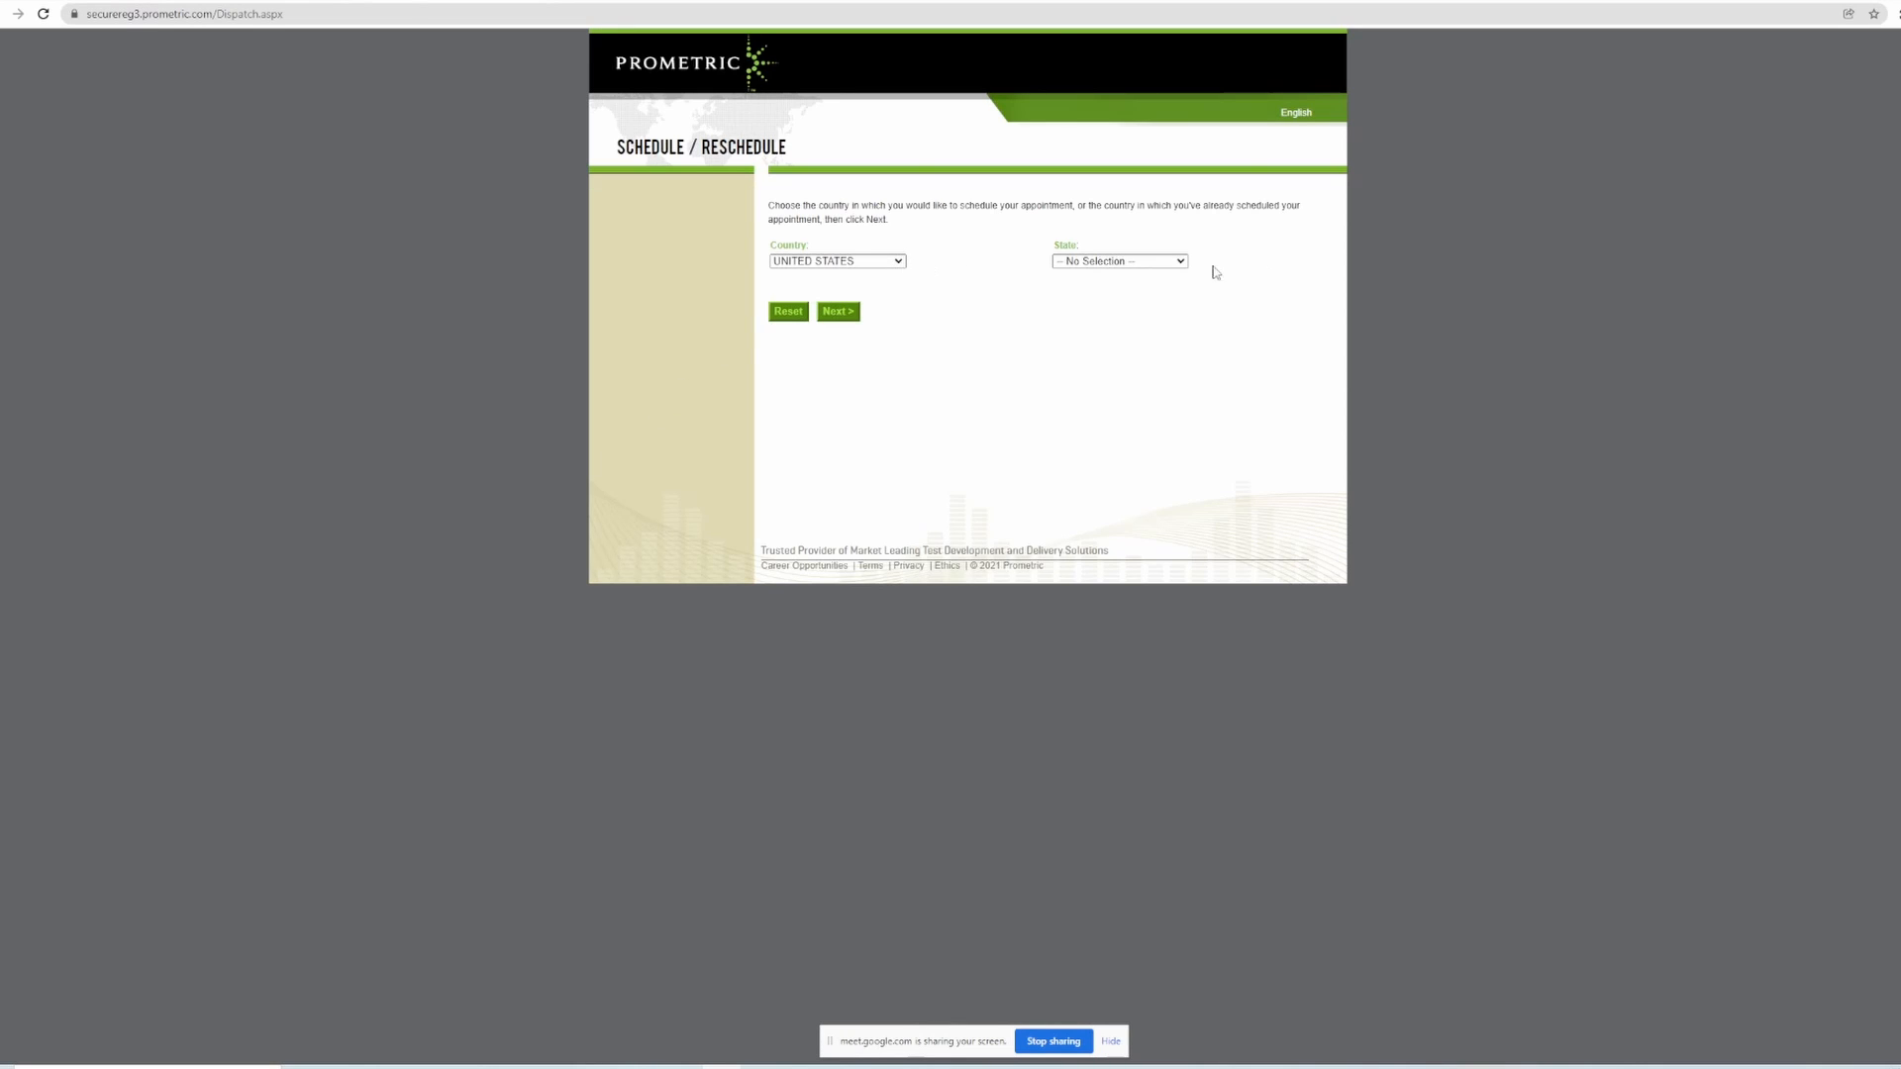
click(1176, 262)
text(we)
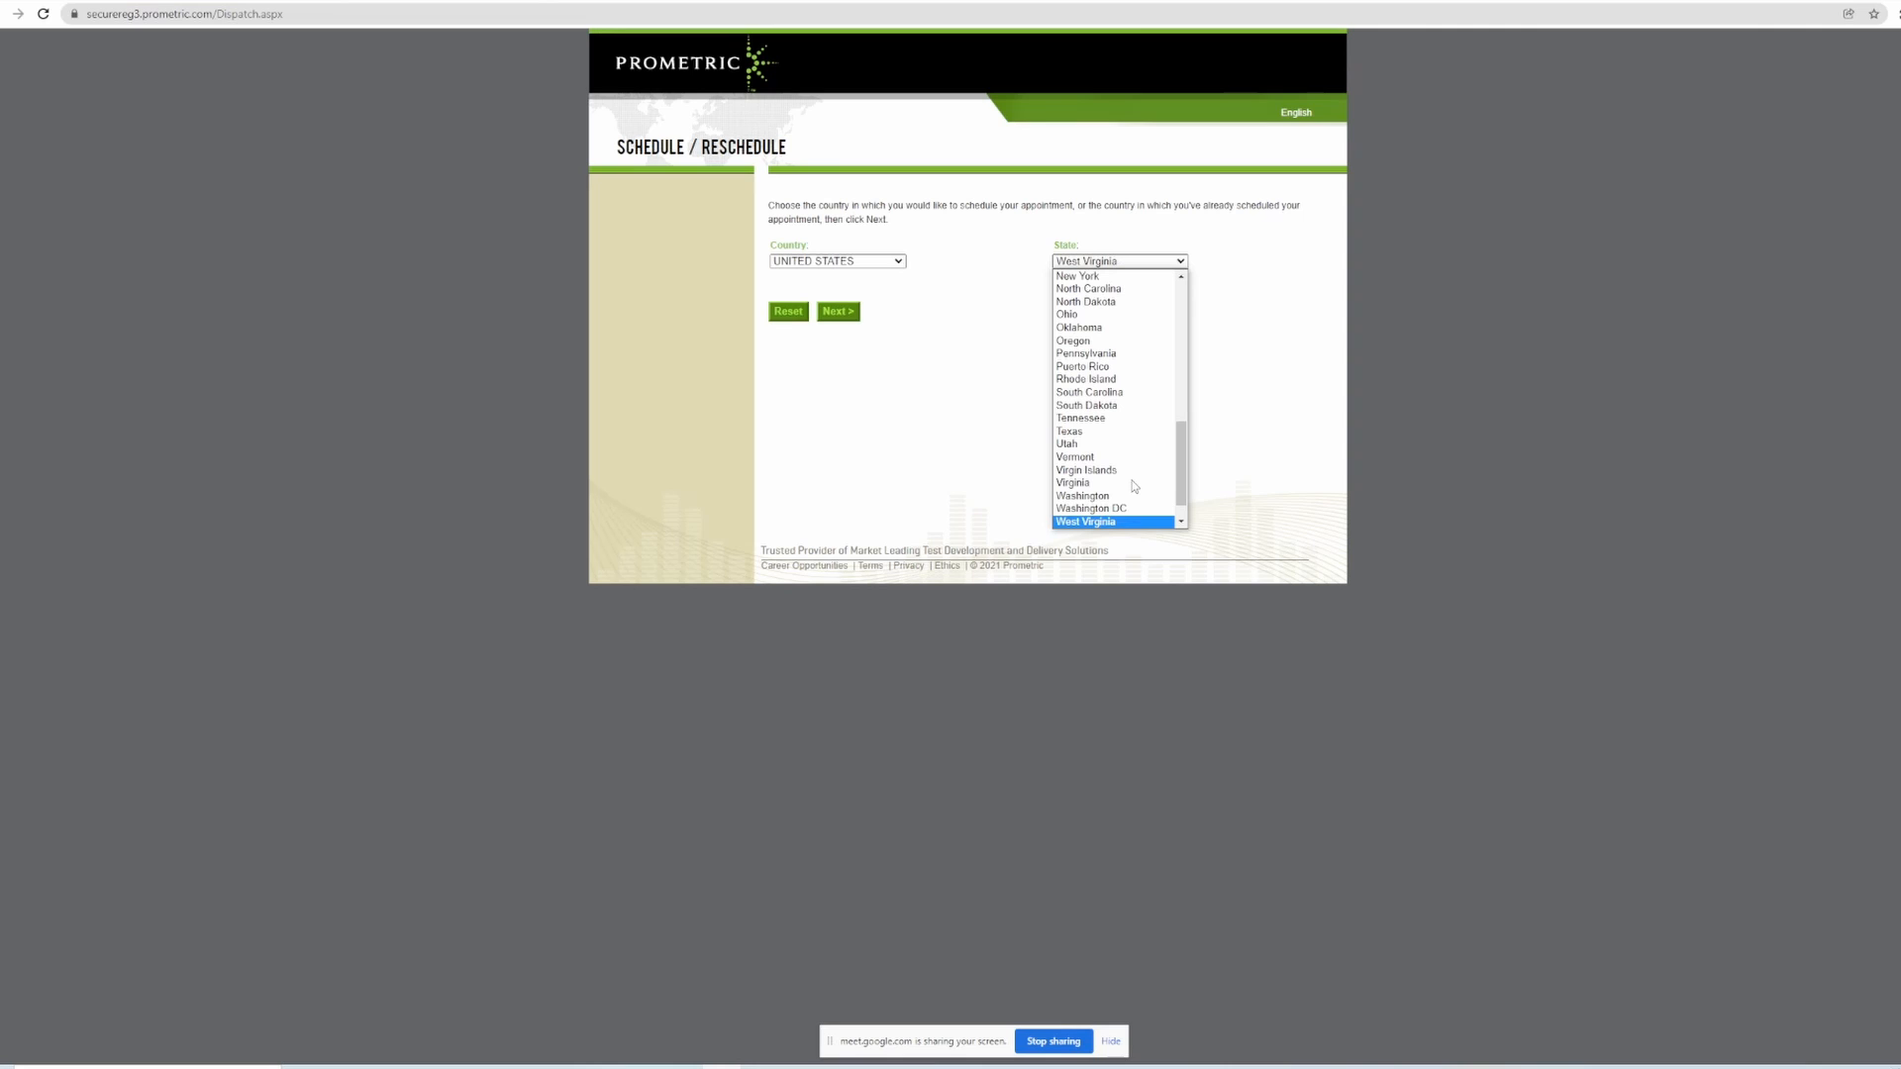
click(1064, 495)
click(844, 321)
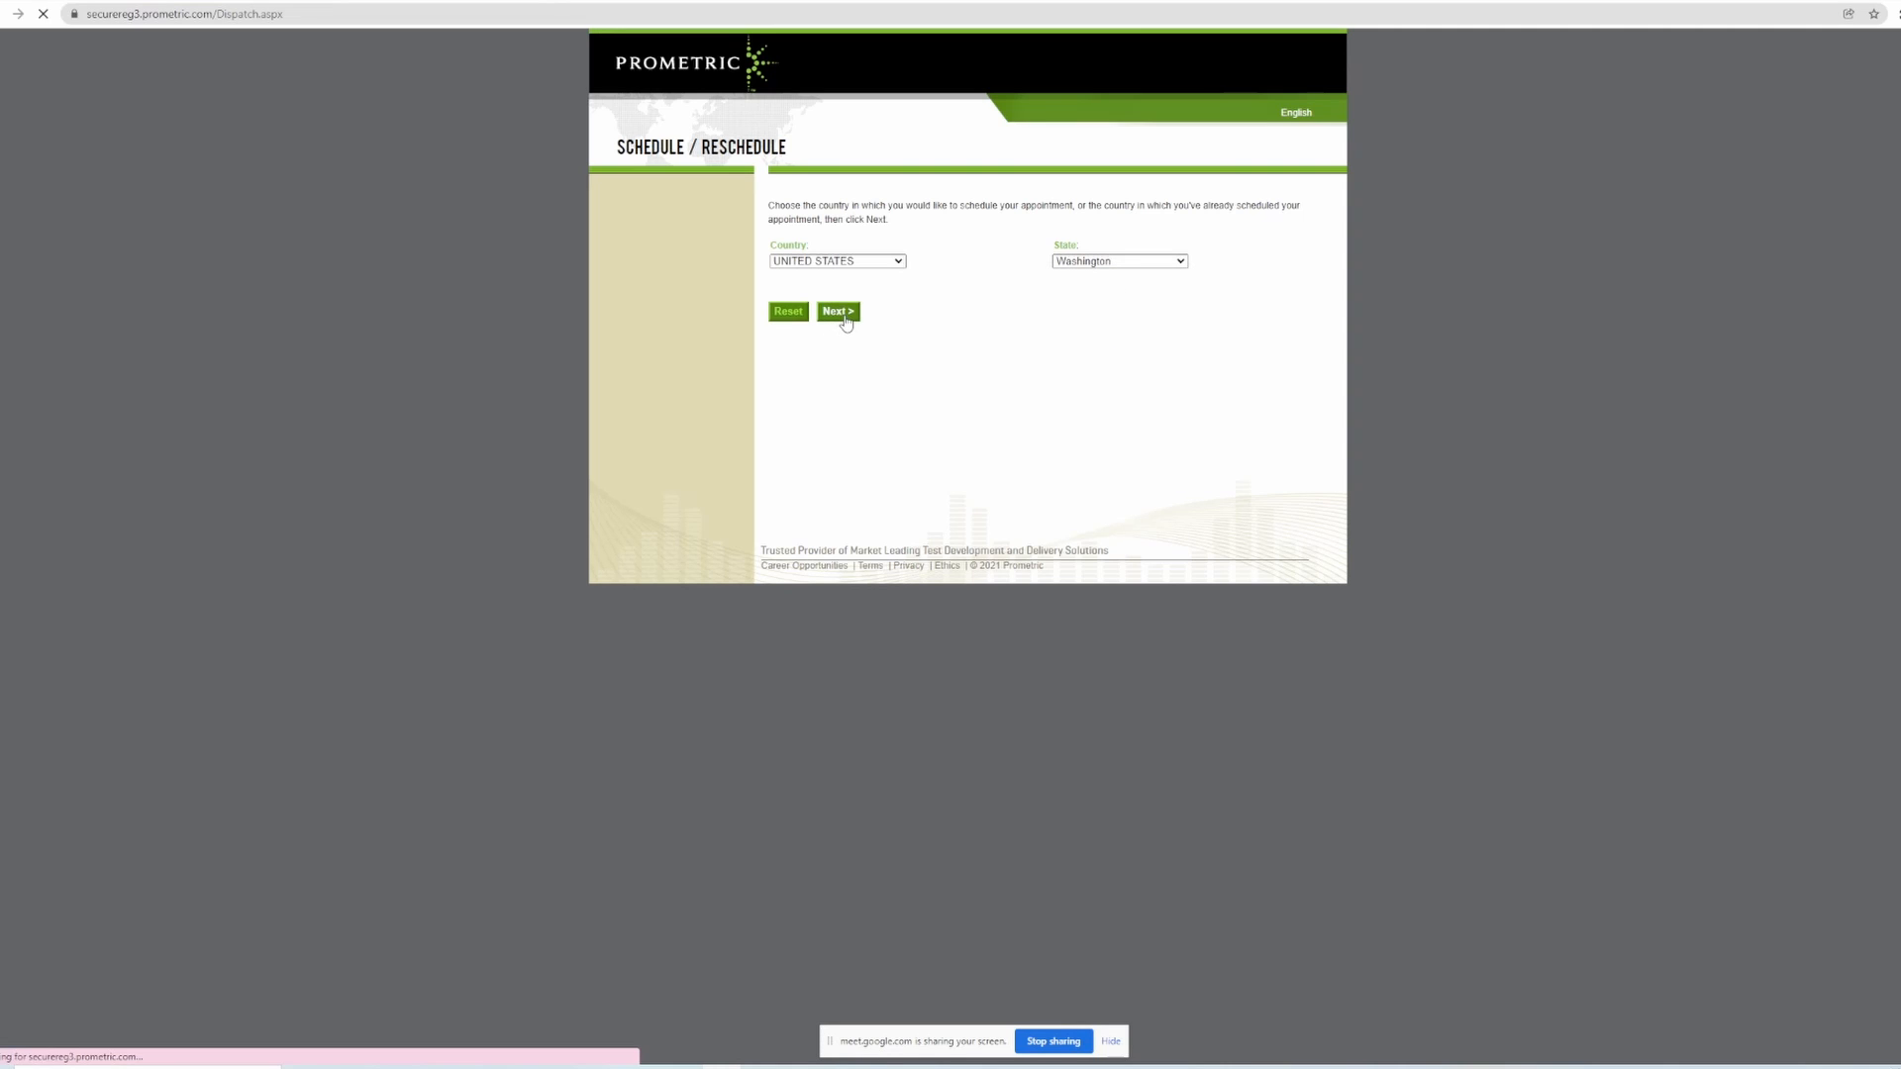